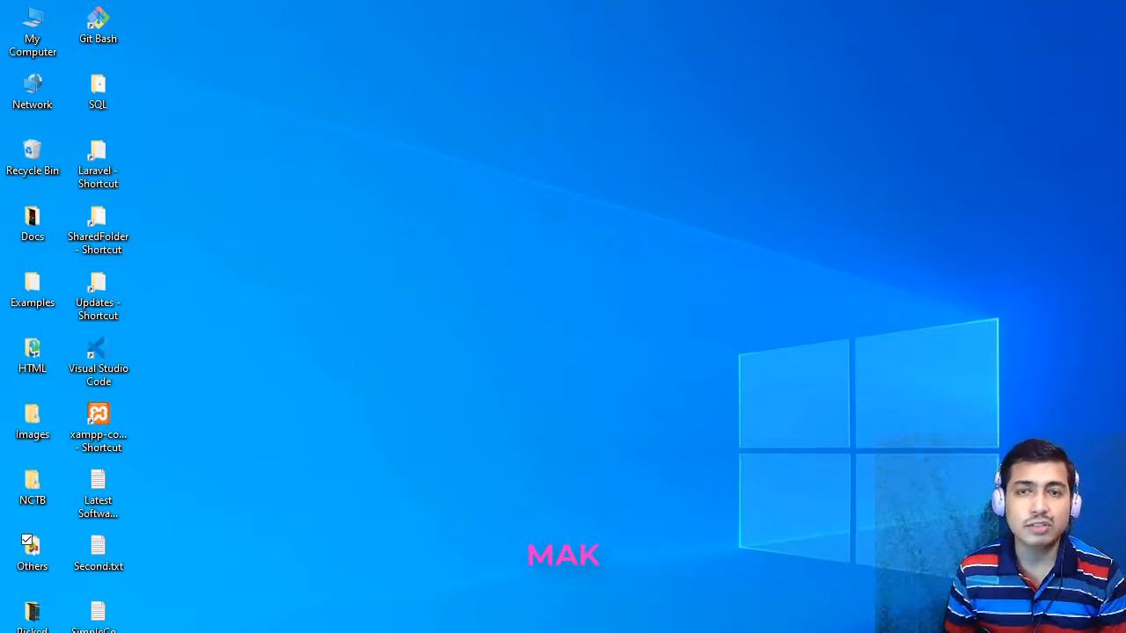
{"action": "key", "text": "super"}
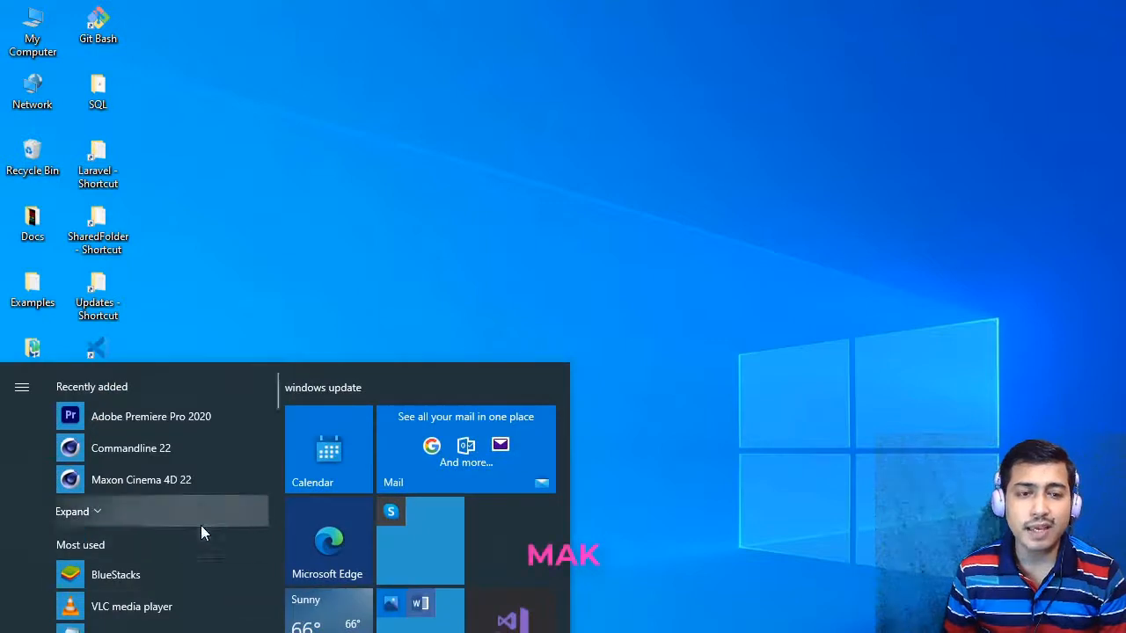
{"action": "scroll", "coordinate": [202, 603], "scroll_direction": "down", "scroll_amount": 5}
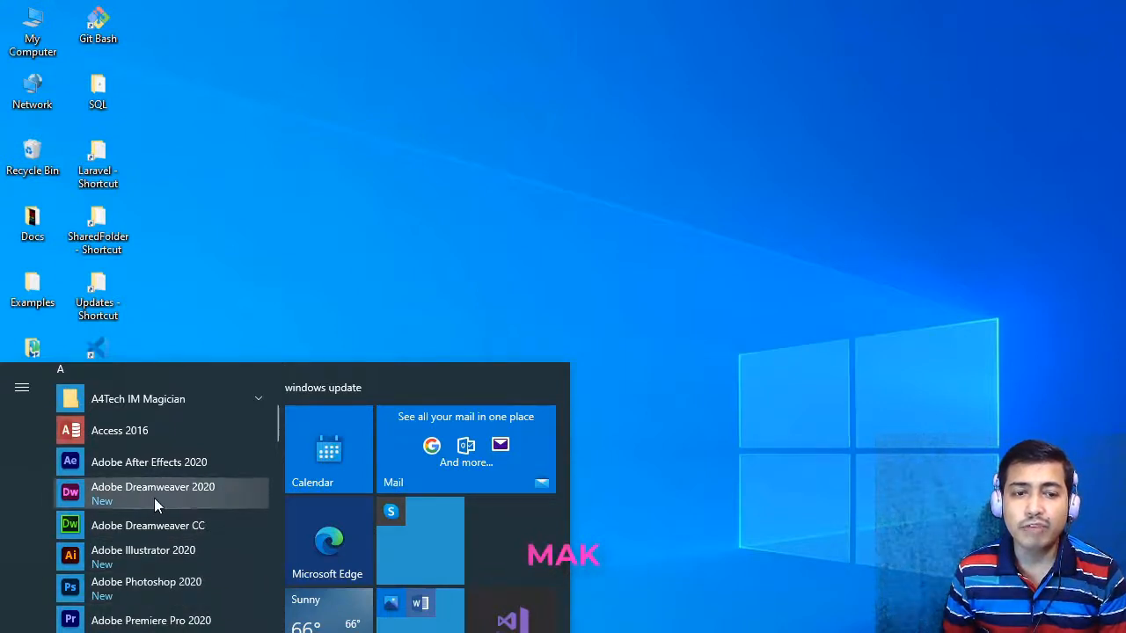
{"action": "left_click", "coordinate": [596, 510]}
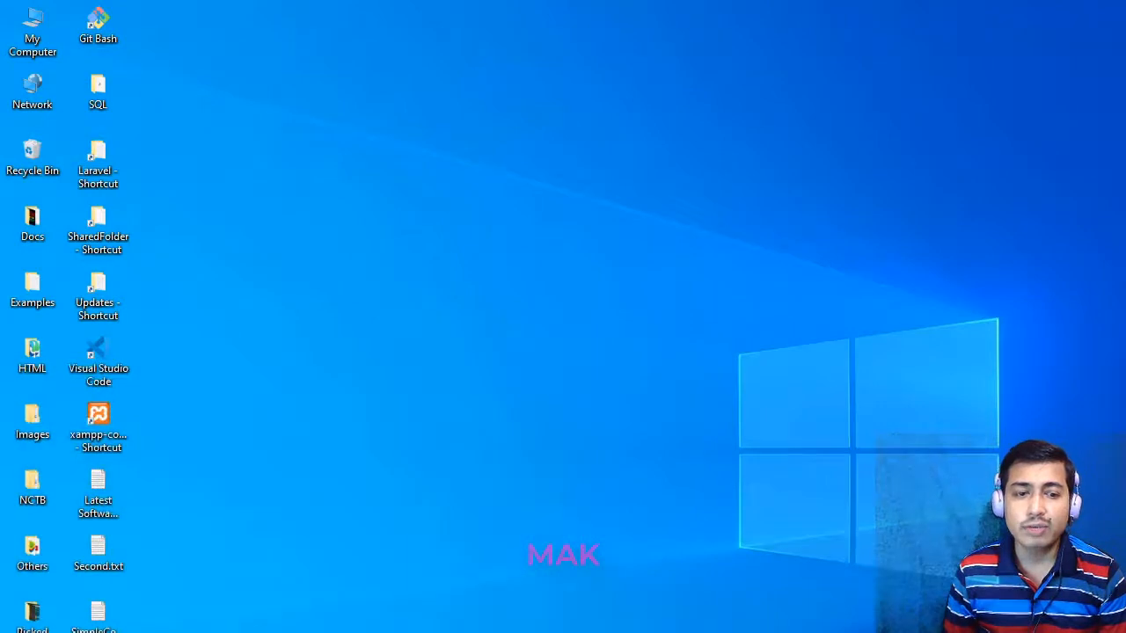
{"action": "key", "text": "super+s"}
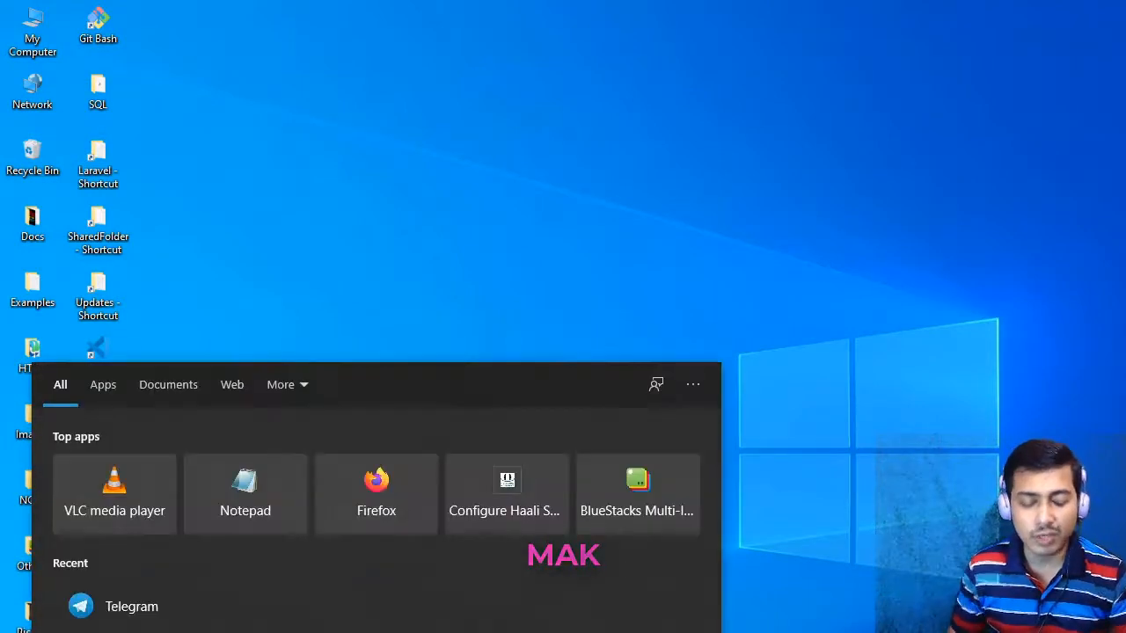
{"action": "type", "text": "adobe drea"}
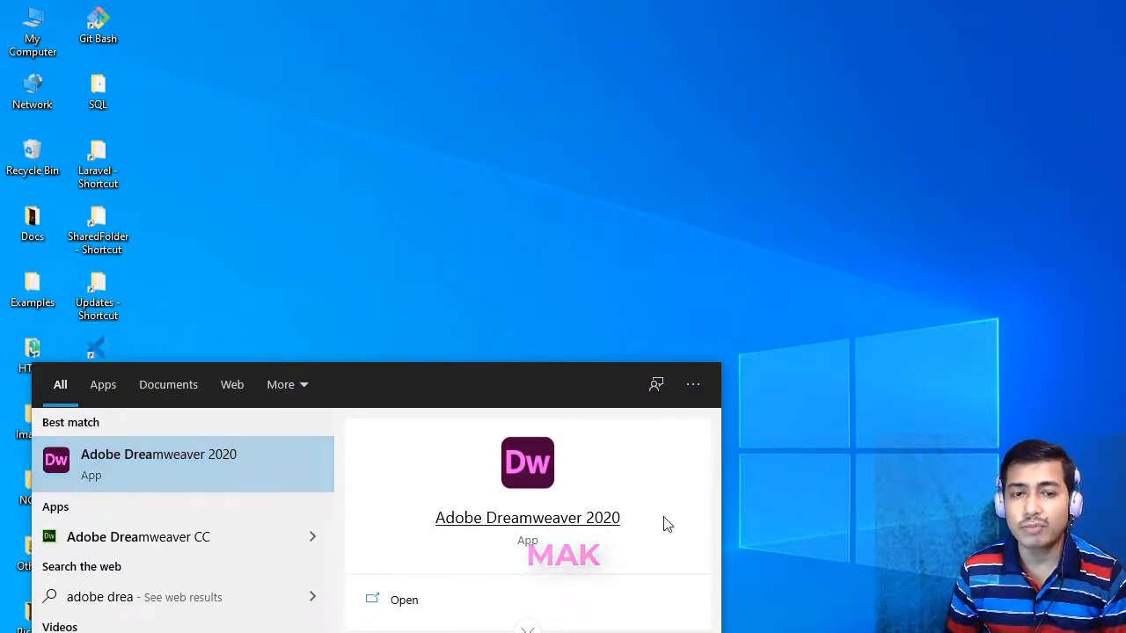
- Launch Adobe Dreamweaver 2020 from the installed applications
{"action": "key", "text": "super"}
{"action": "scroll", "coordinate": [195, 584], "scroll_direction": "down", "scroll_amount": 5}
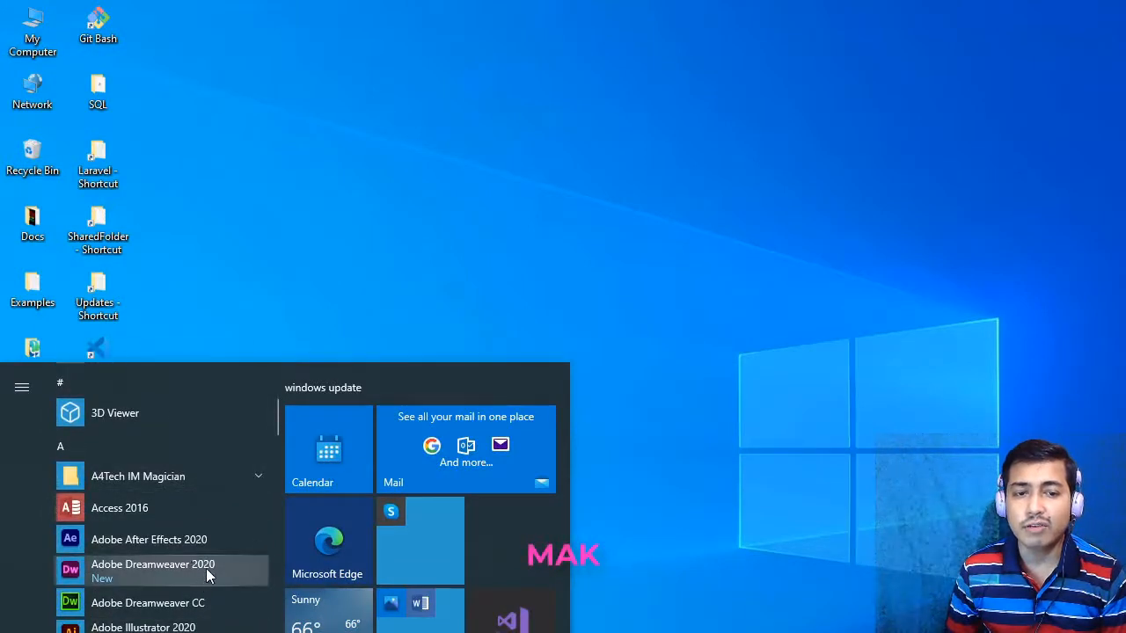
{"action": "left_click", "coordinate": [204, 570]}
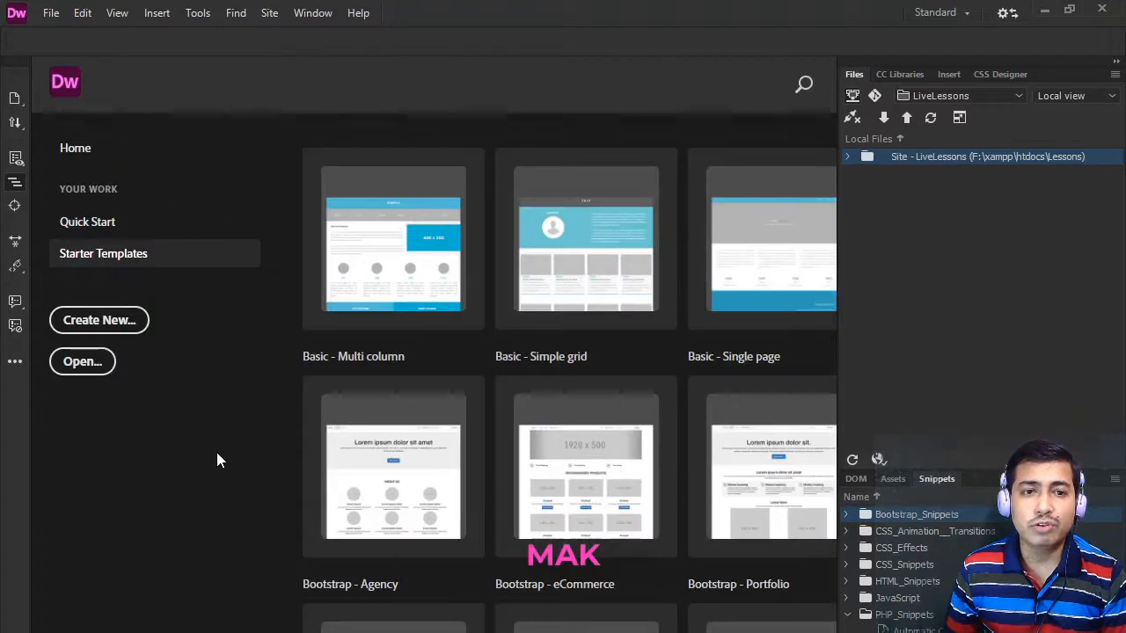
- Minimize Dreamweaver, open Git Bash and check the installed PHP version with php -v
{"action": "left_click", "coordinate": [1047, 12]}
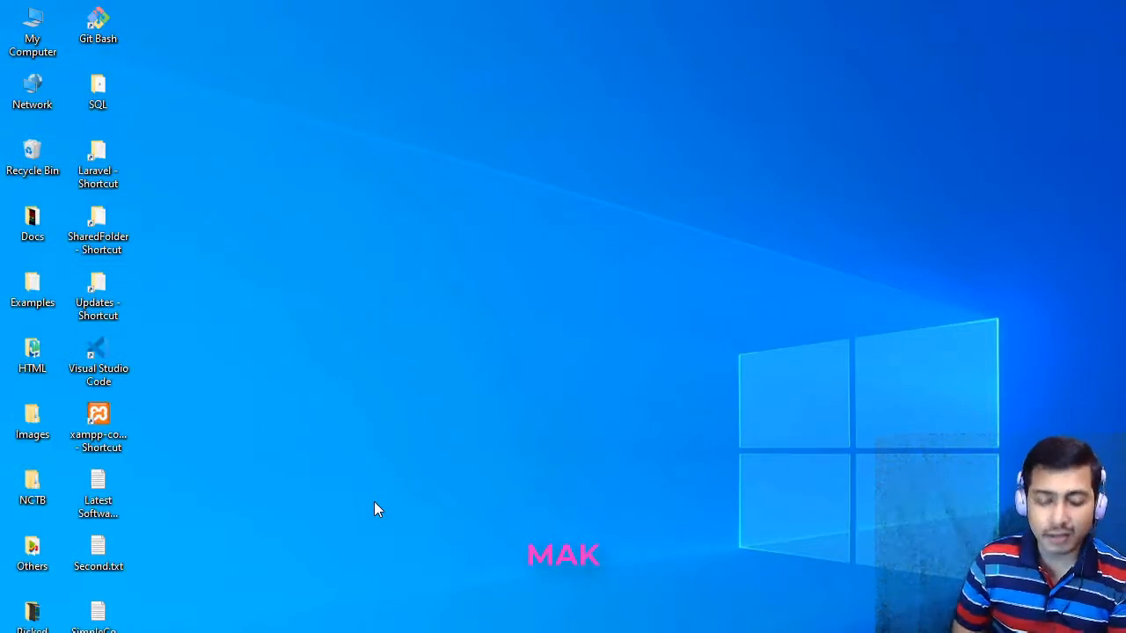
{"action": "double_click", "coordinate": [97, 26]}
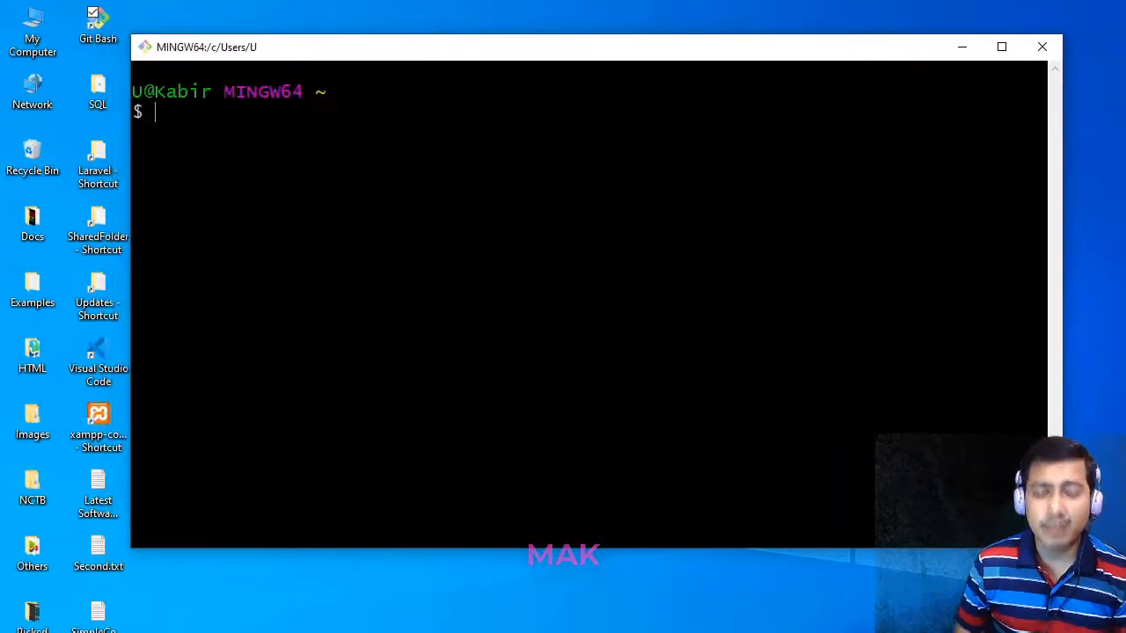
{"action": "type", "text": "ph"}
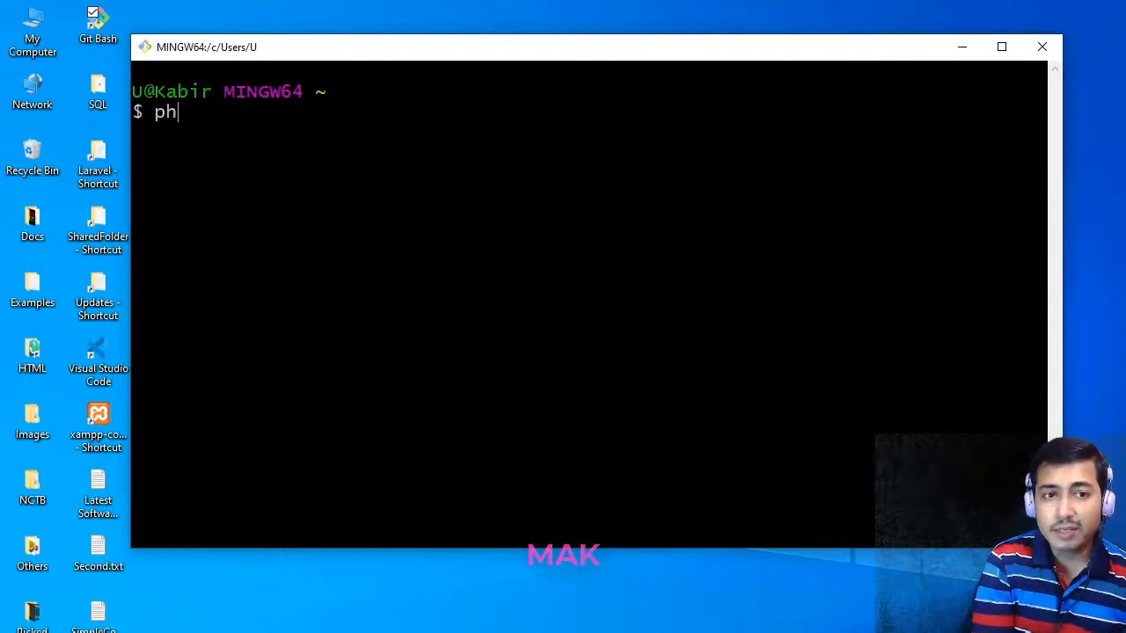
{"action": "type", "text": "p -v"}
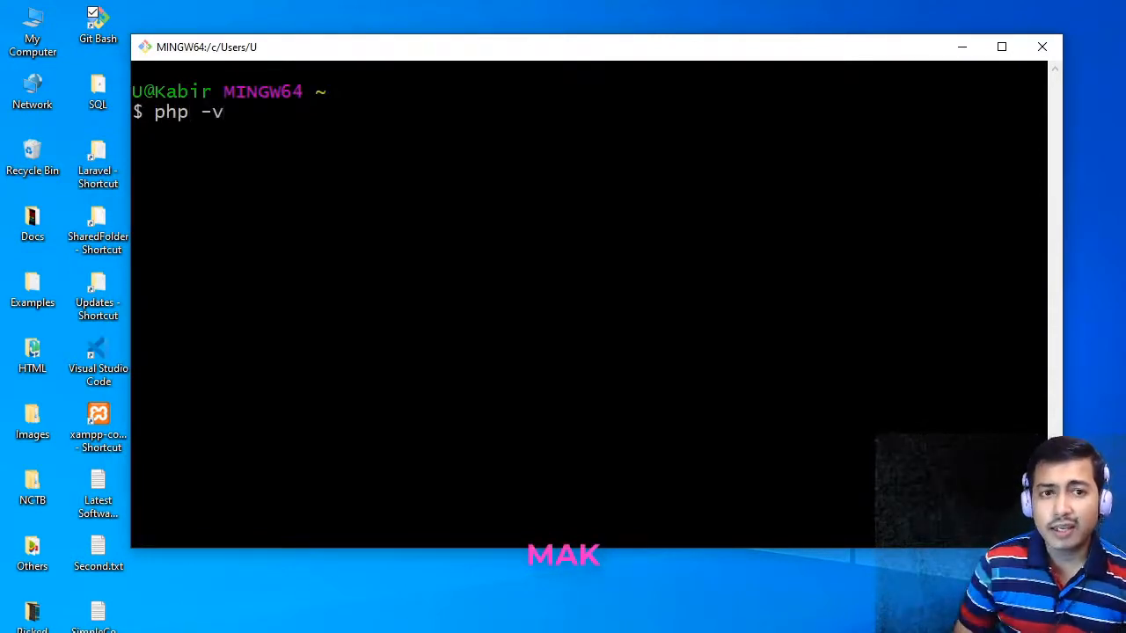
{"action": "key", "text": "Return"}
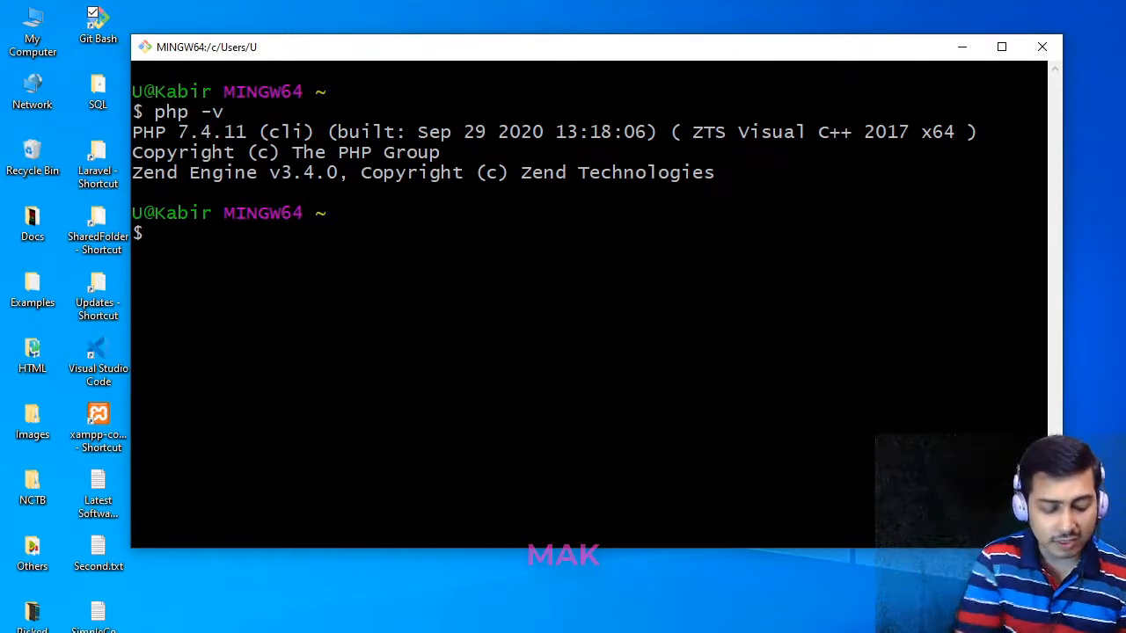
- Open a Windows Command Prompt with cmd and check the PHP version there with php -v
{"action": "key", "text": "super"}
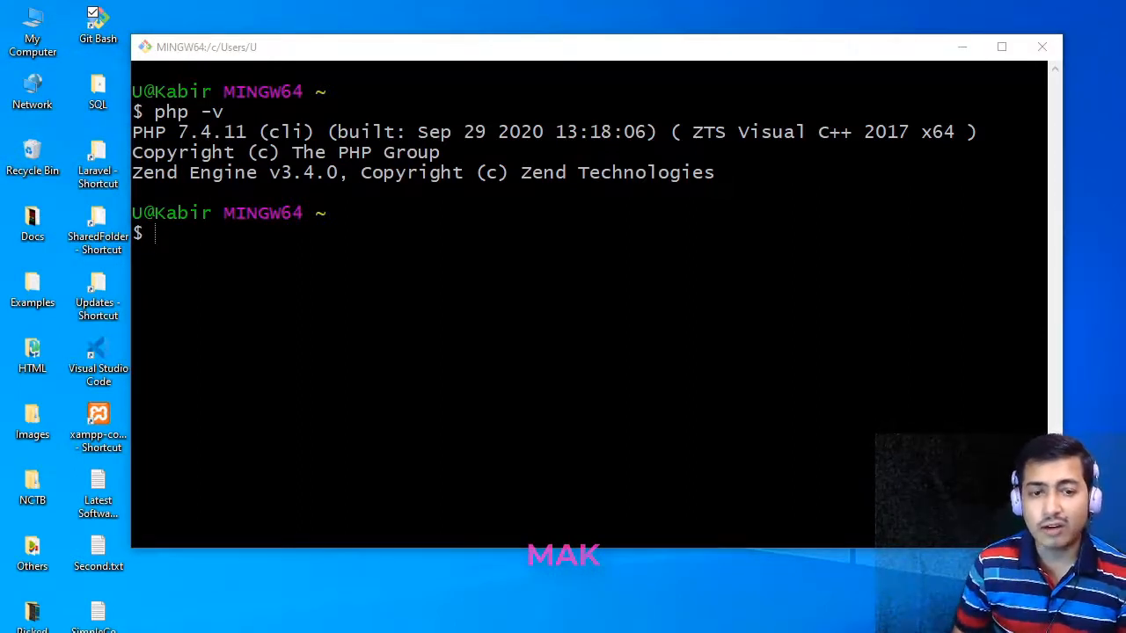
{"action": "key", "text": "super+r"}
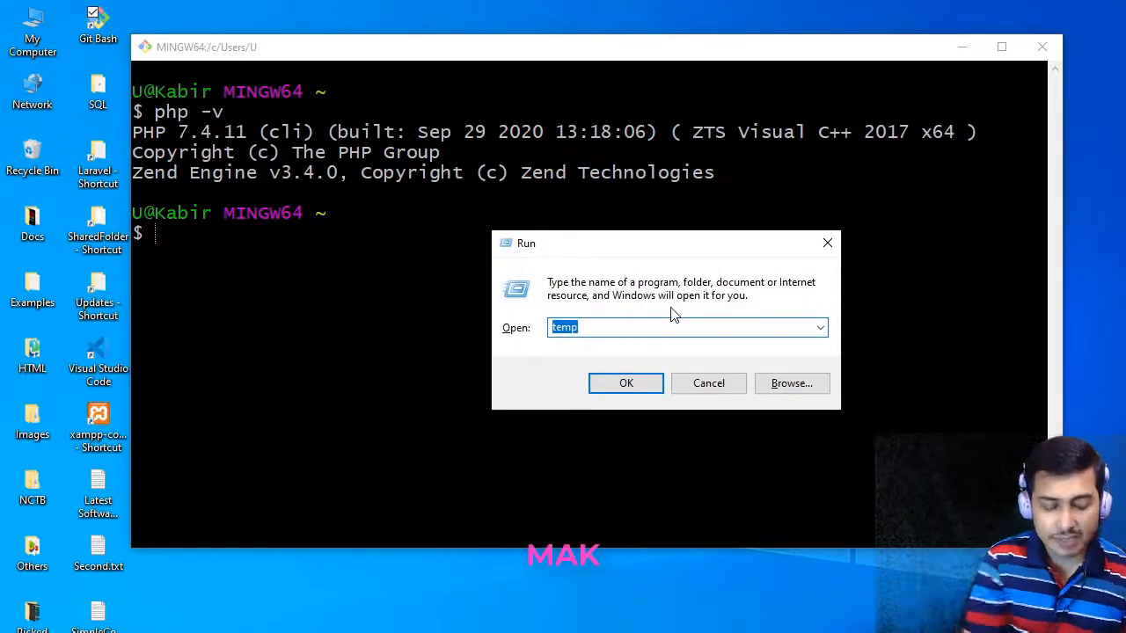
{"action": "type", "text": "cmd"}
{"action": "key", "text": "Return"}
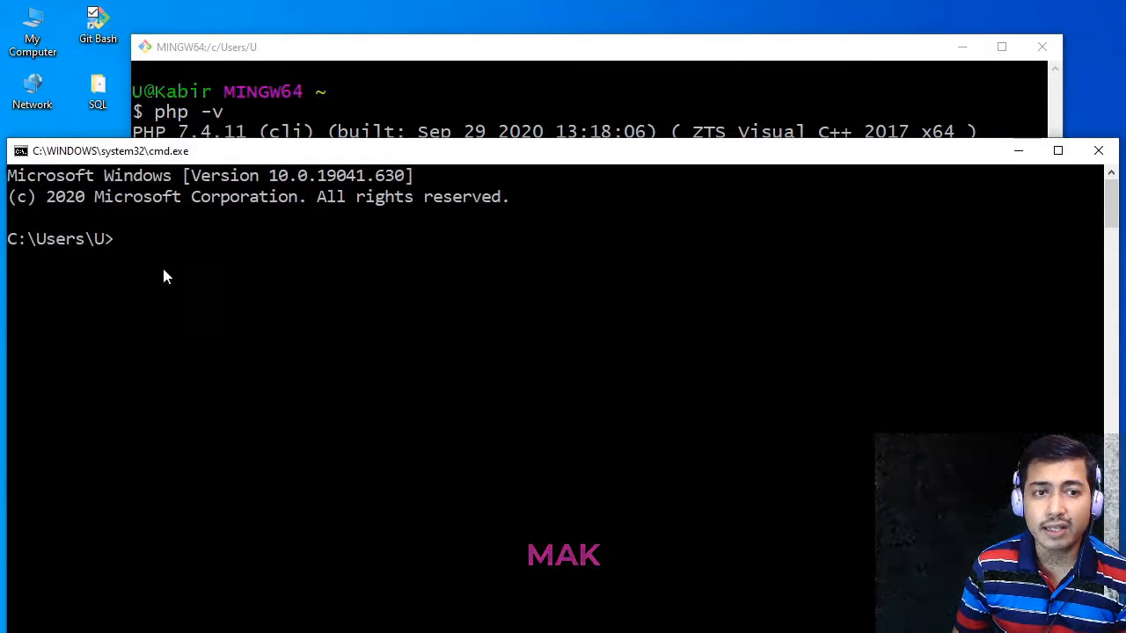
{"action": "type", "text": "php"}
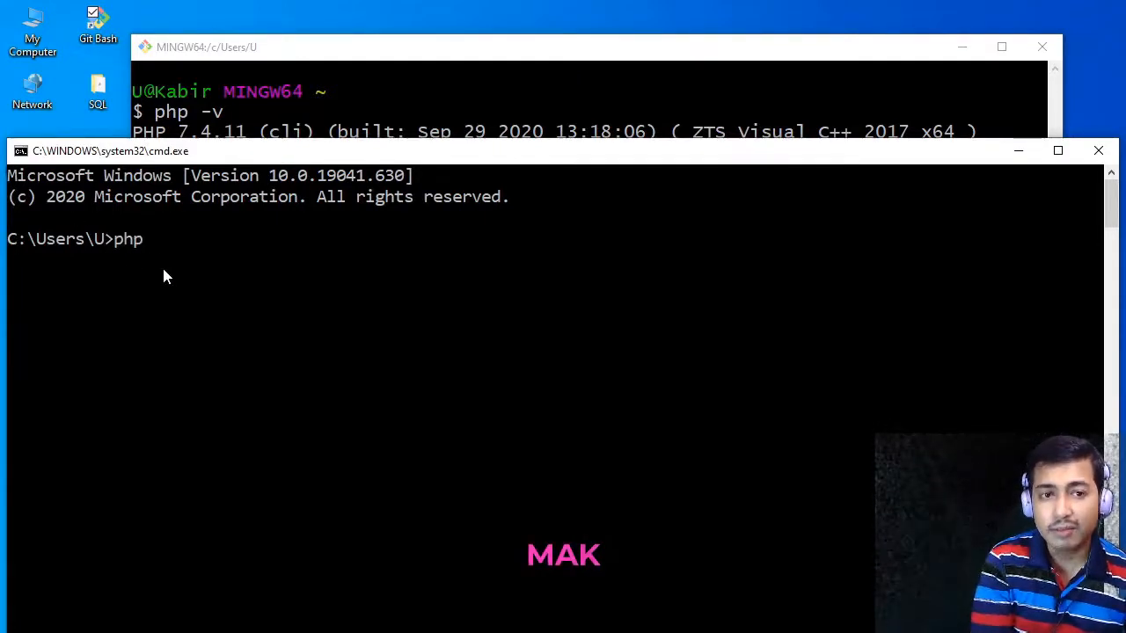
{"action": "type", "text": " -v"}
{"action": "key", "text": "Return"}
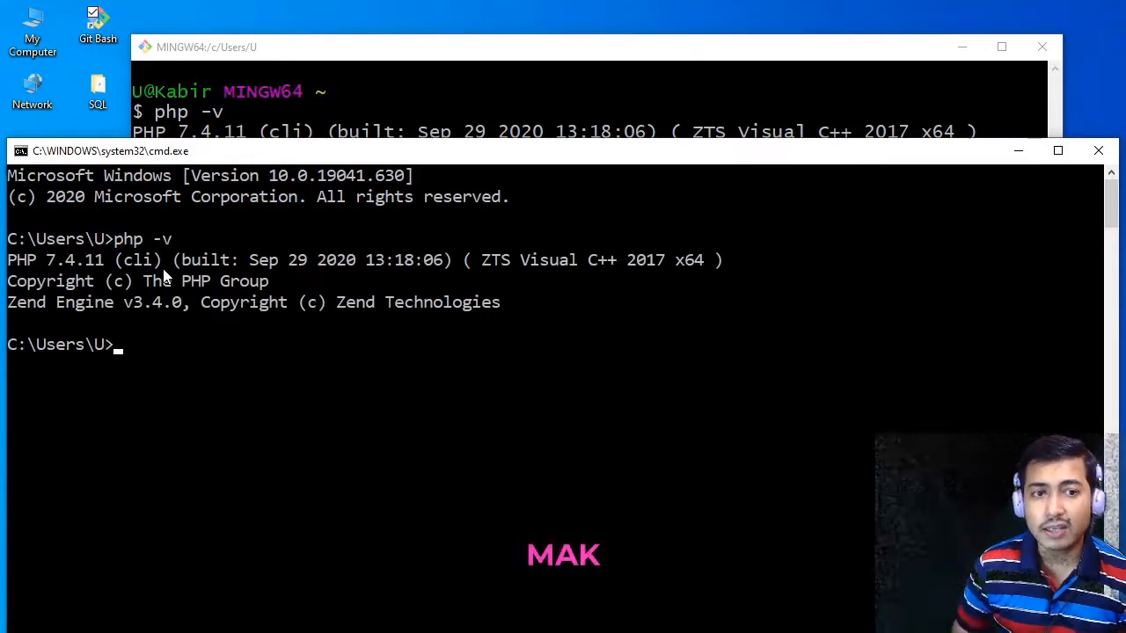
- Close the Command Prompt window and return to Dreamweaver
{"action": "left_click_drag", "start_coordinate": [234, 159], "coordinate": [380, 167]}
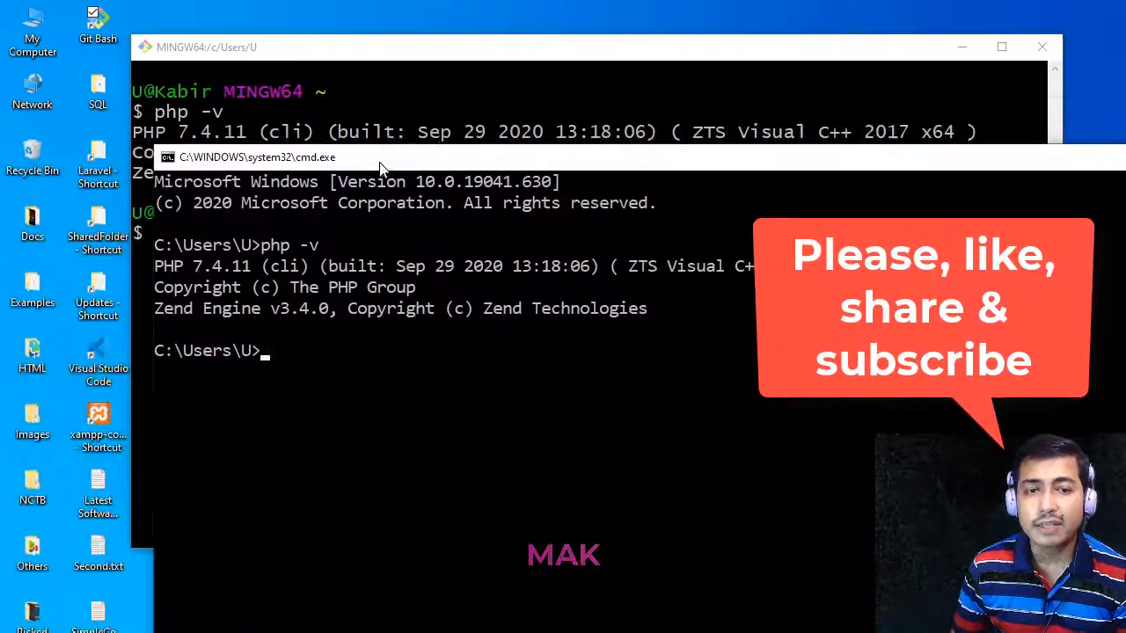
{"action": "left_click_drag", "start_coordinate": [469, 157], "coordinate": [336, 137]}
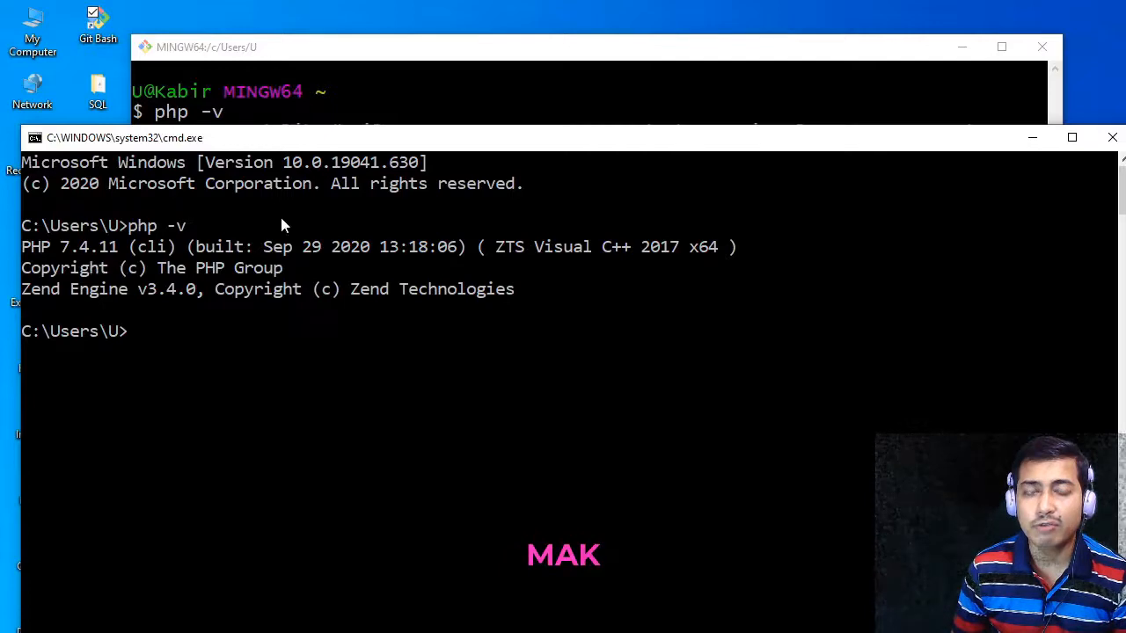
{"action": "left_click_drag", "start_coordinate": [372, 140], "coordinate": [363, 222]}
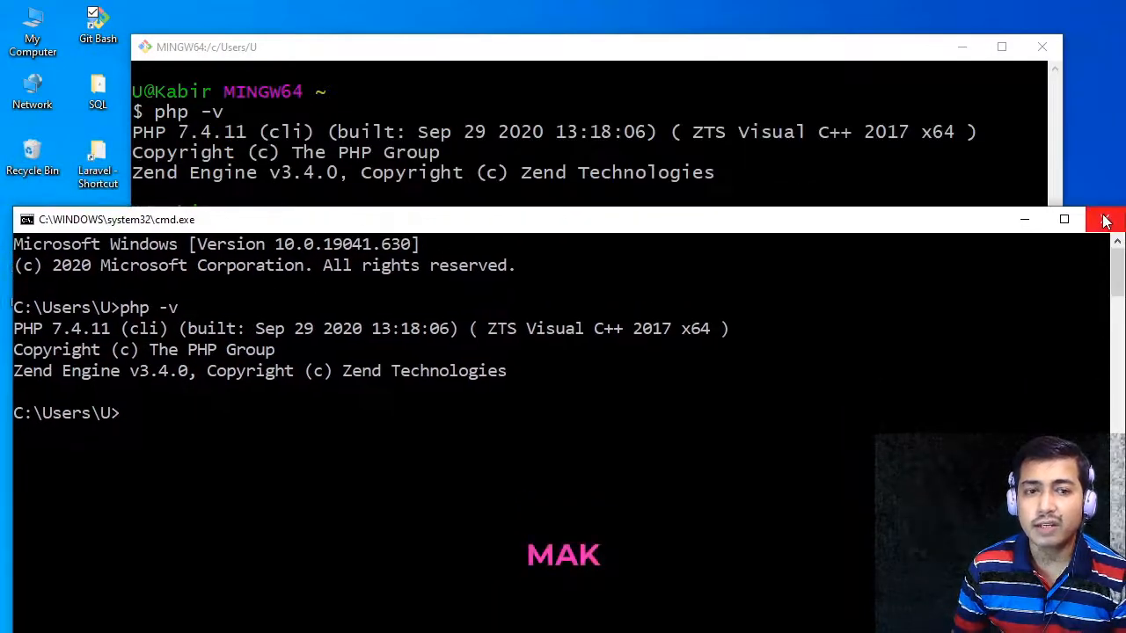
{"action": "left_click", "coordinate": [1106, 221]}
{"action": "left_click", "coordinate": [987, 20]}
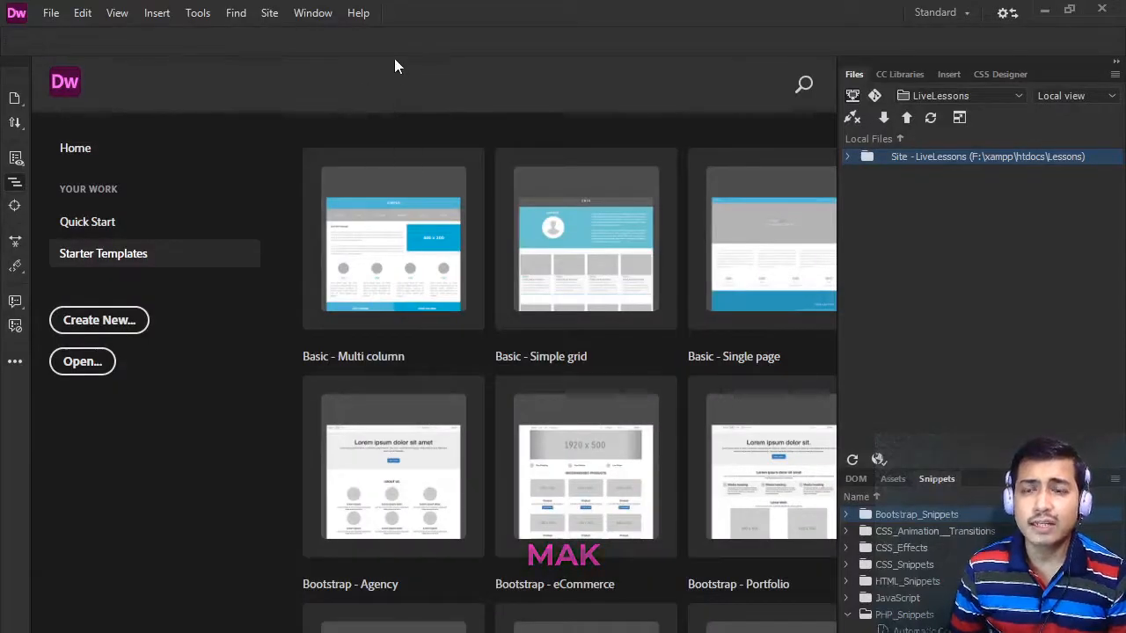
- Start a new Dreamweaver site and set its site name to DreamweaverPHP
{"action": "left_click", "coordinate": [269, 13]}
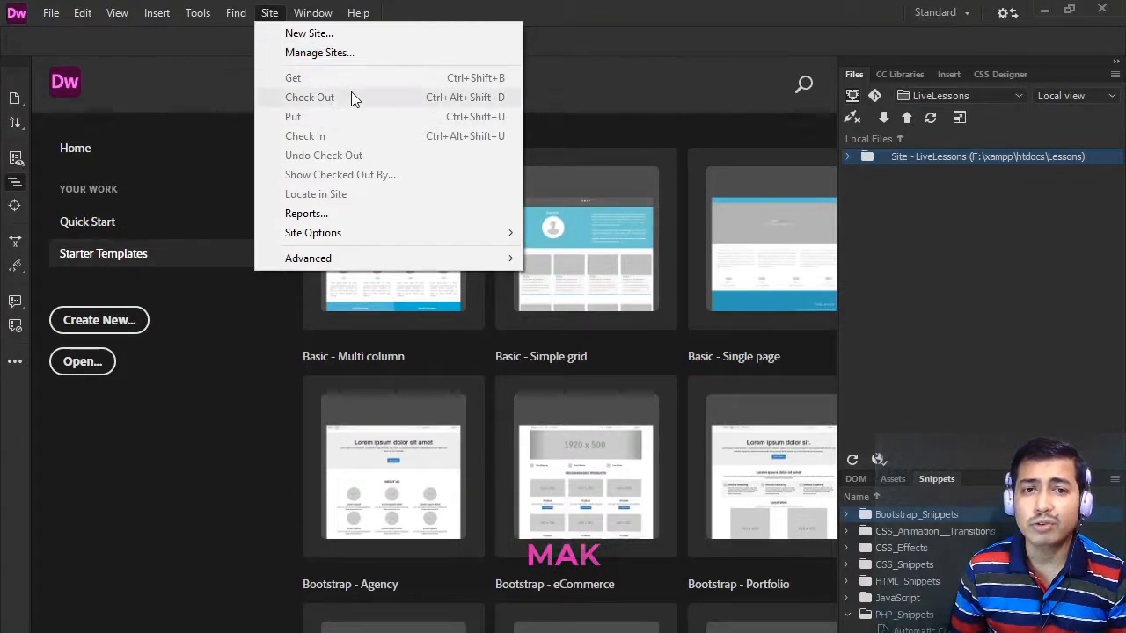
{"action": "left_click", "coordinate": [330, 34]}
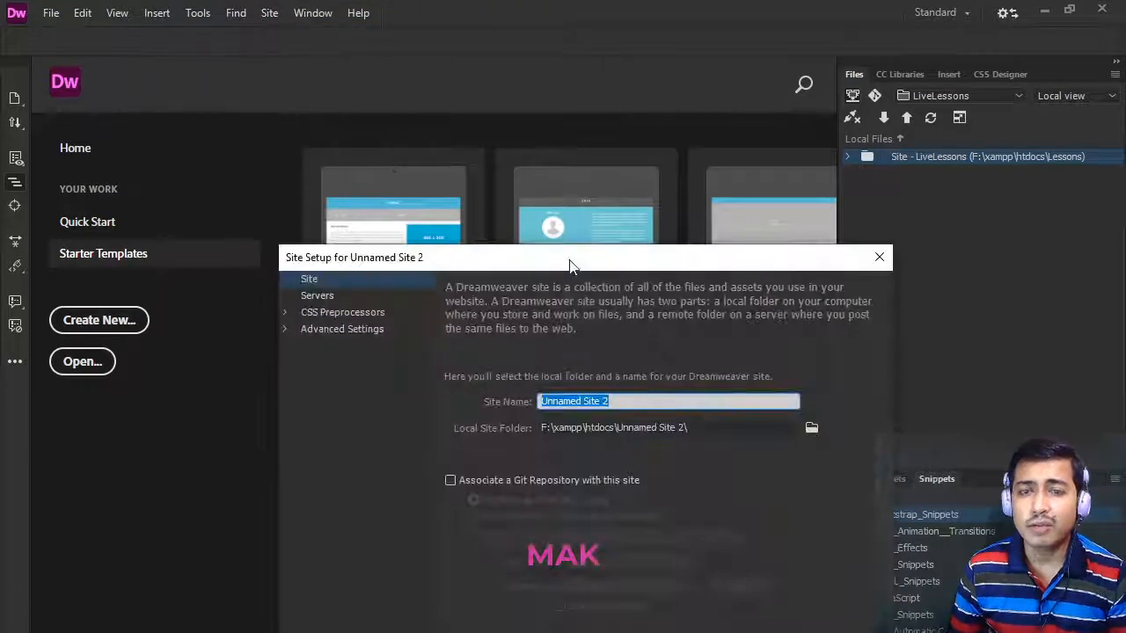
{"action": "left_click_drag", "start_coordinate": [571, 267], "coordinate": [470, 75]}
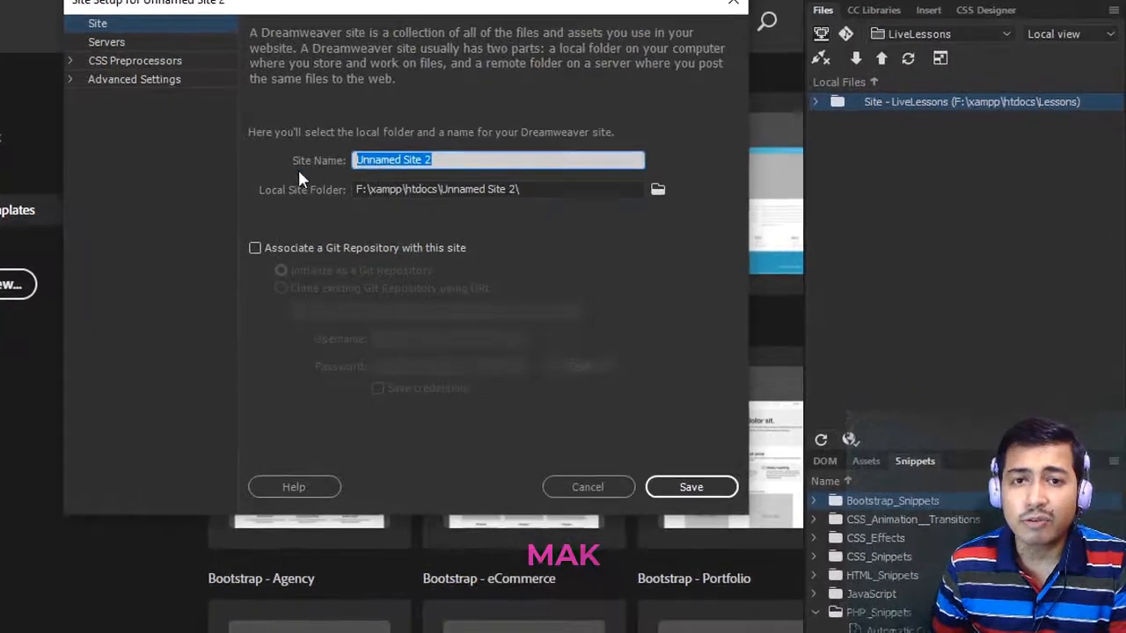
{"action": "left_click", "coordinate": [438, 159]}
{"action": "left_click_drag", "start_coordinate": [439, 159], "coordinate": [298, 159]}
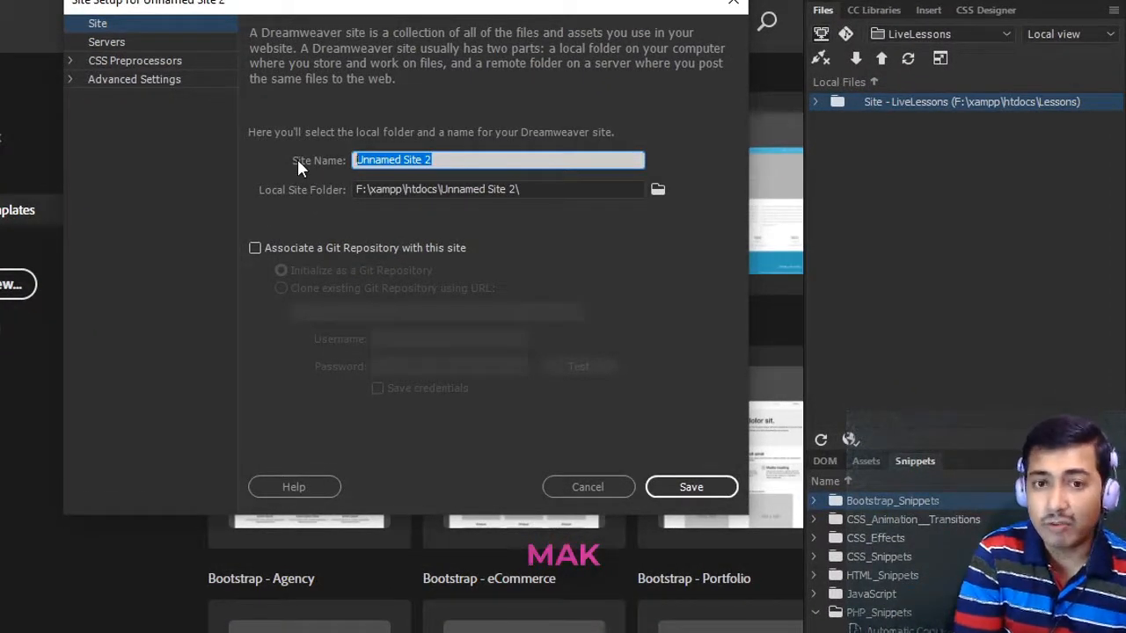
{"action": "type", "text": "Dreamwe"}
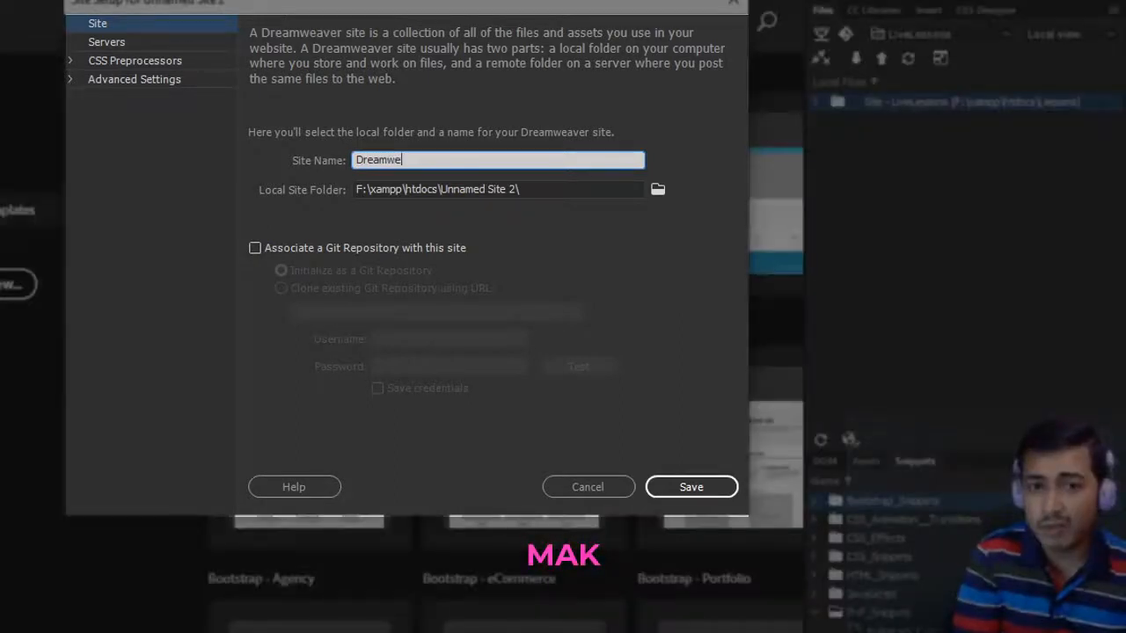
{"action": "type", "text": "averPH"}
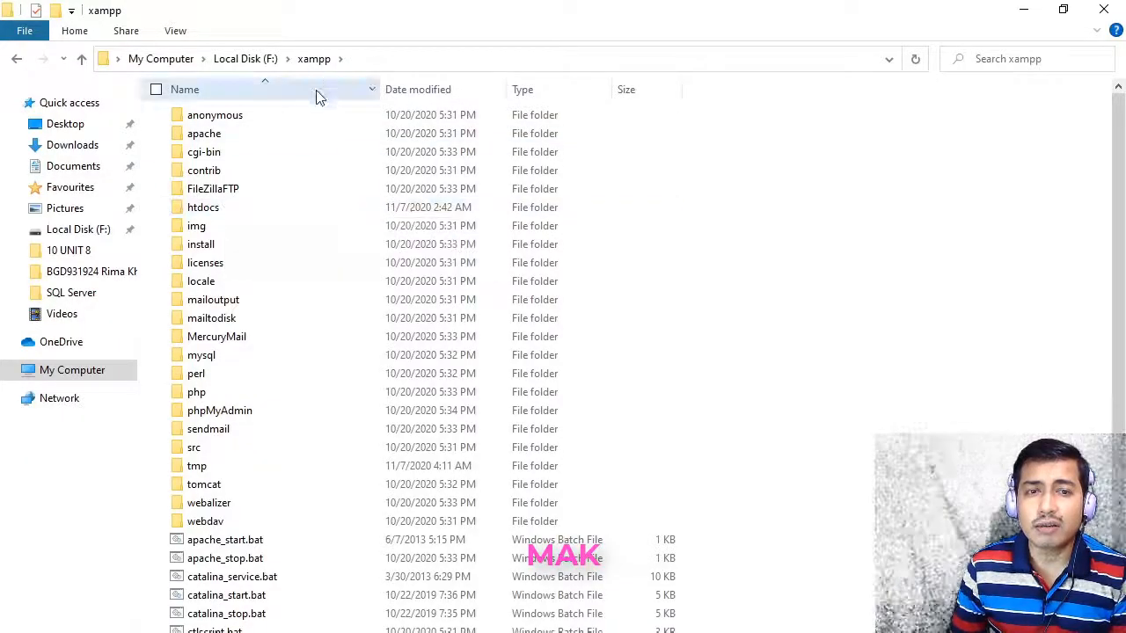
- Open the htdocs folder inside F:\xampp in File Explorer and examine its full path
{"action": "double_click", "coordinate": [211, 209]}
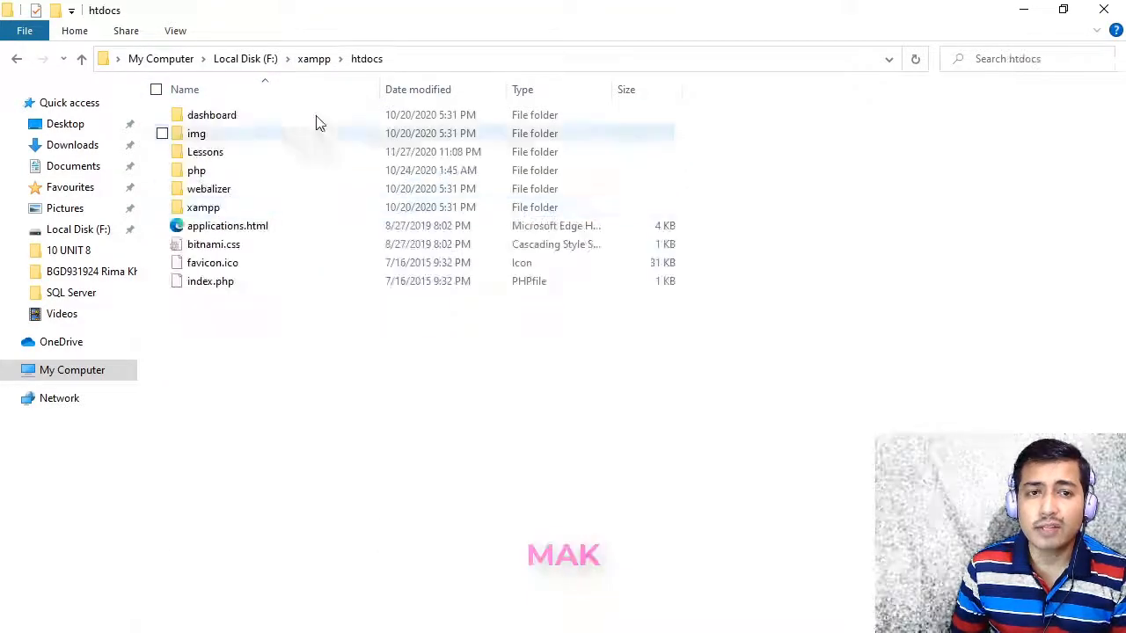
{"action": "left_click", "coordinate": [407, 59]}
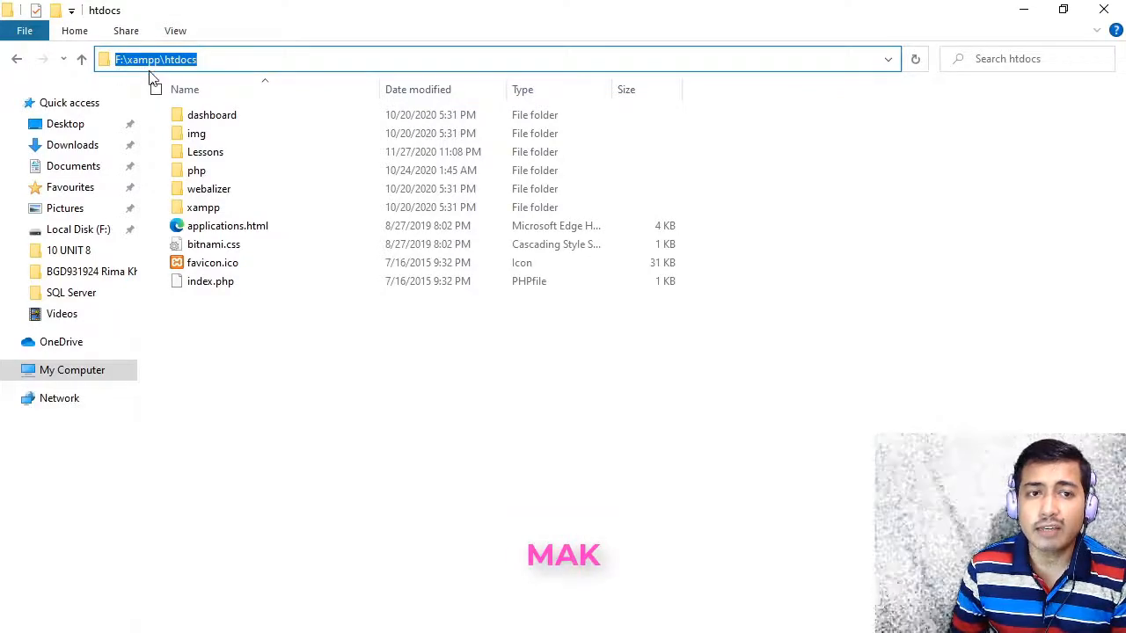
{"action": "left_click", "coordinate": [217, 58]}
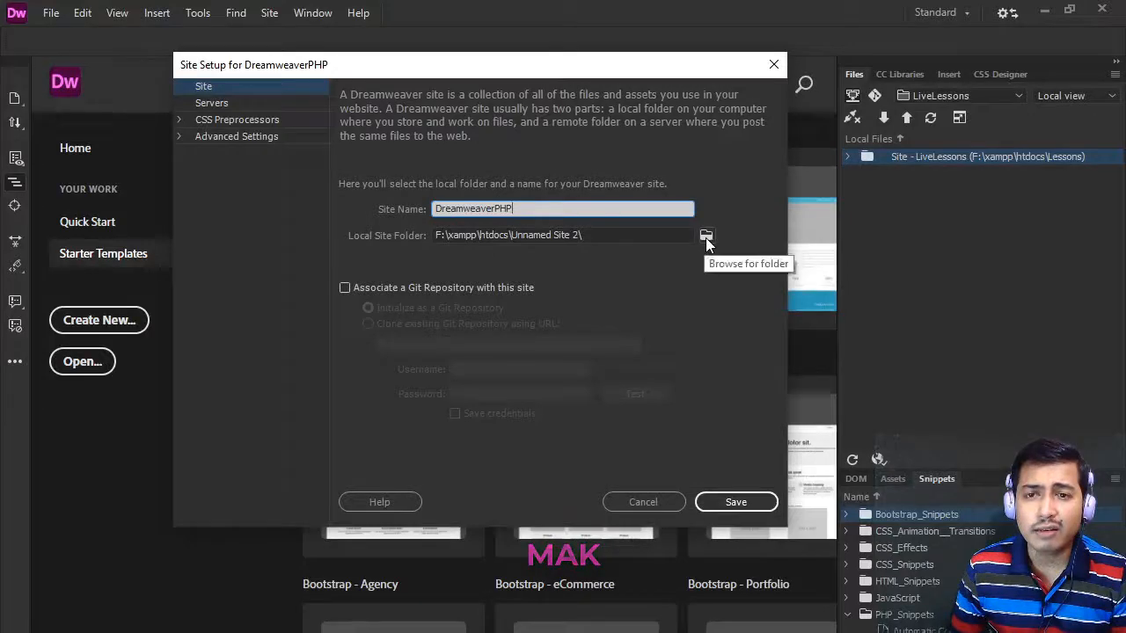
- Create a DreamweaverPHP folder inside F:\xampp\htdocs and choose it as the local site folder
{"action": "left_click", "coordinate": [709, 241]}
{"action": "left_click", "coordinate": [709, 240]}
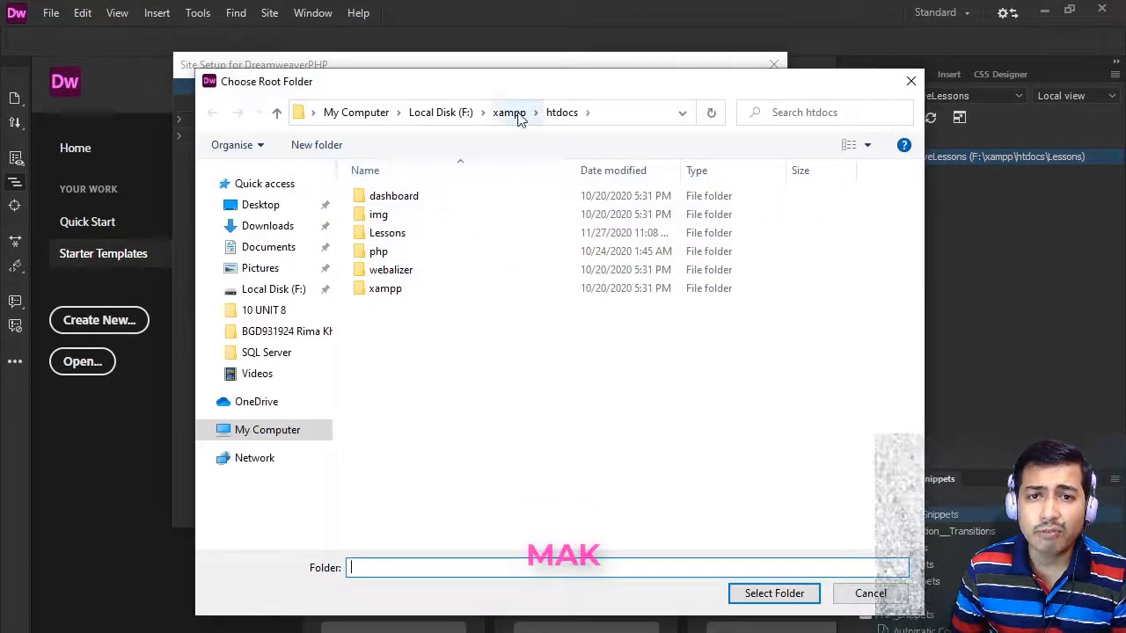
{"action": "left_click", "coordinate": [606, 112]}
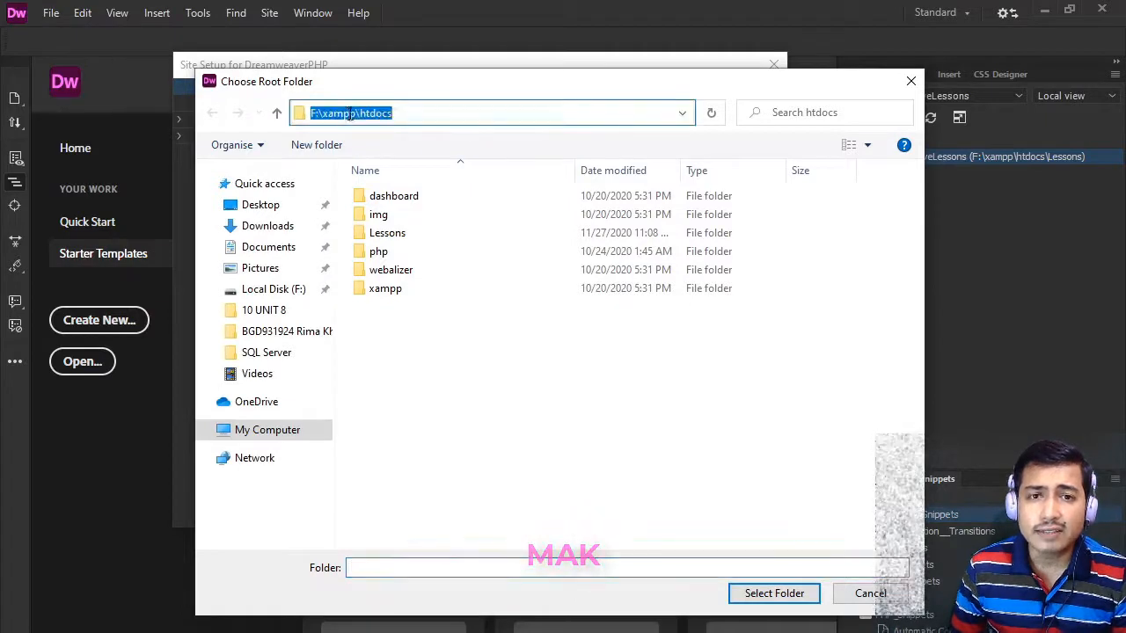
{"action": "left_click", "coordinate": [417, 112]}
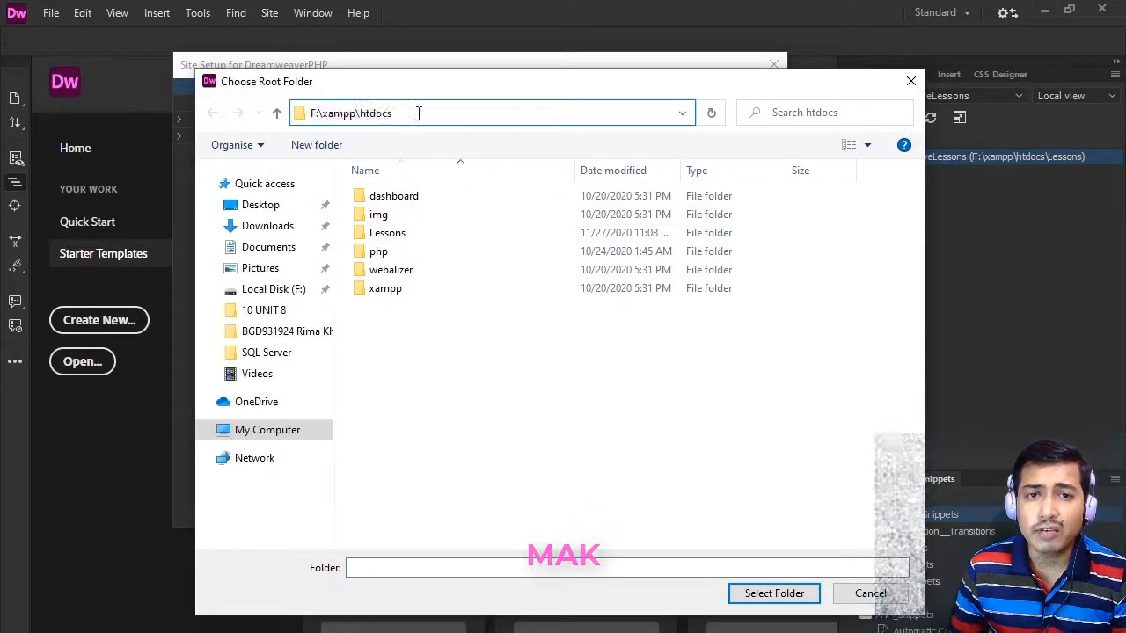
{"action": "left_click", "coordinate": [342, 151]}
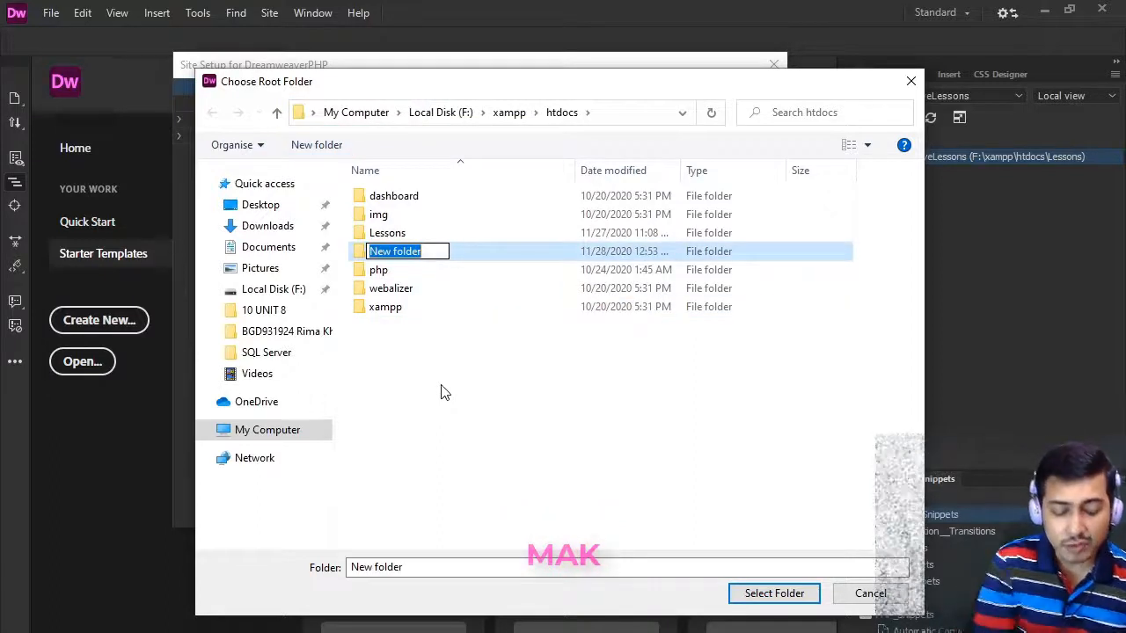
{"action": "type", "text": "Dream"}
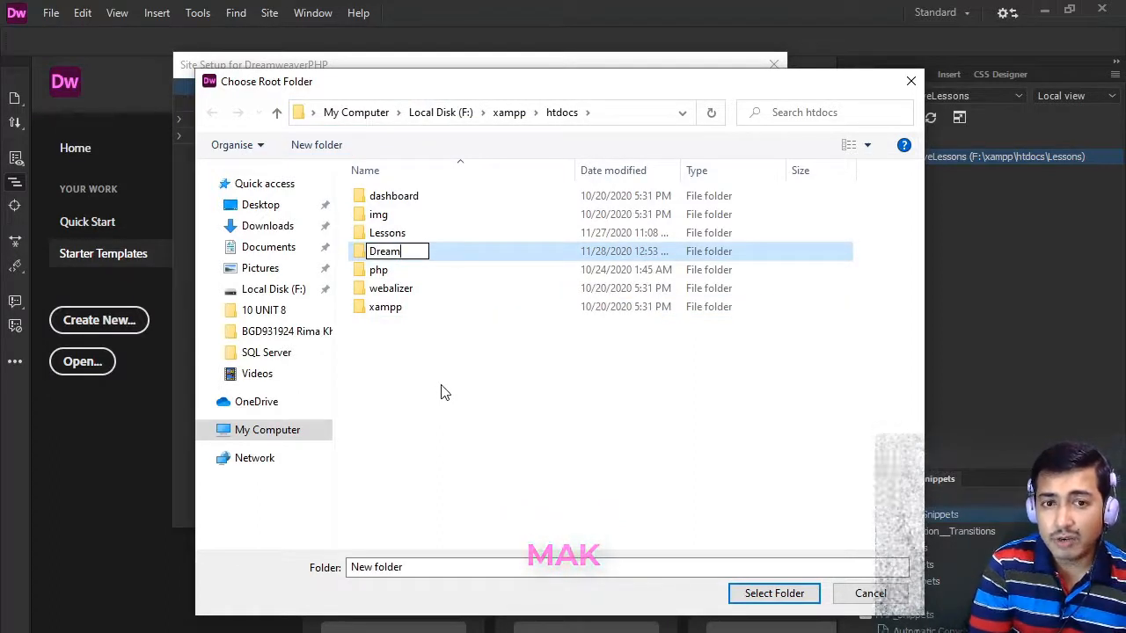
{"action": "type", "text": "weaverPHP"}
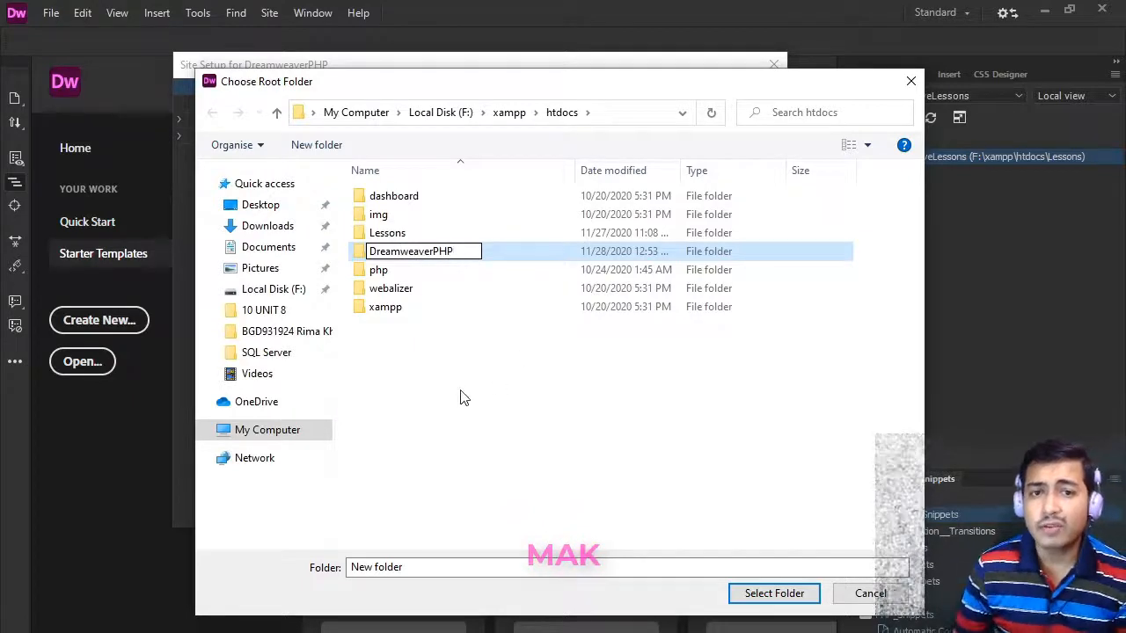
{"action": "key", "text": "Return"}
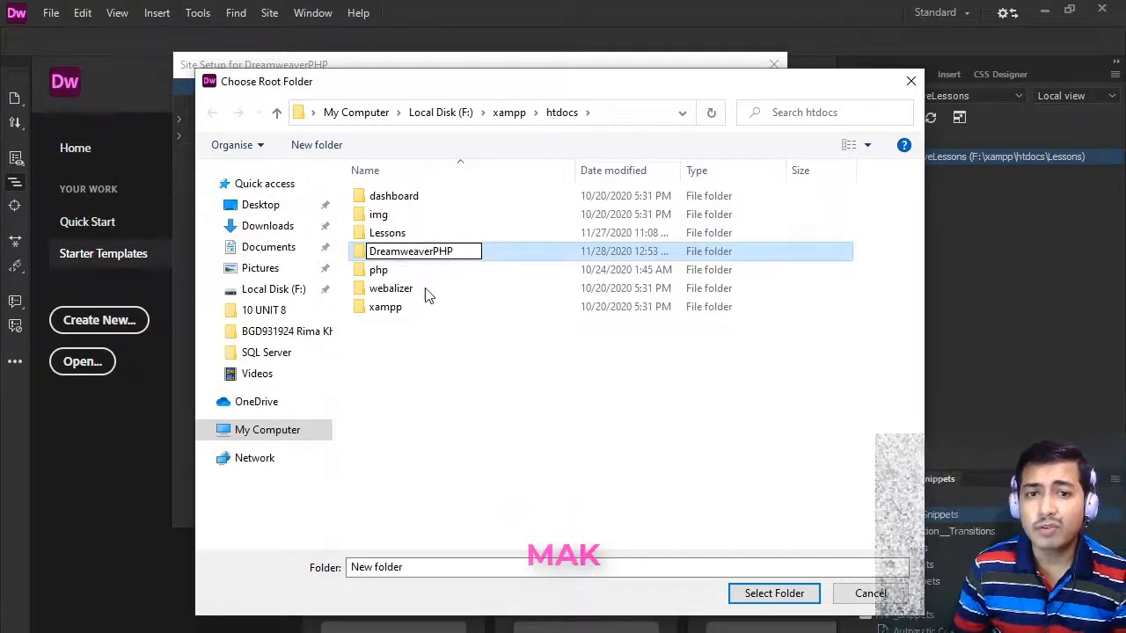
{"action": "double_click", "coordinate": [417, 225]}
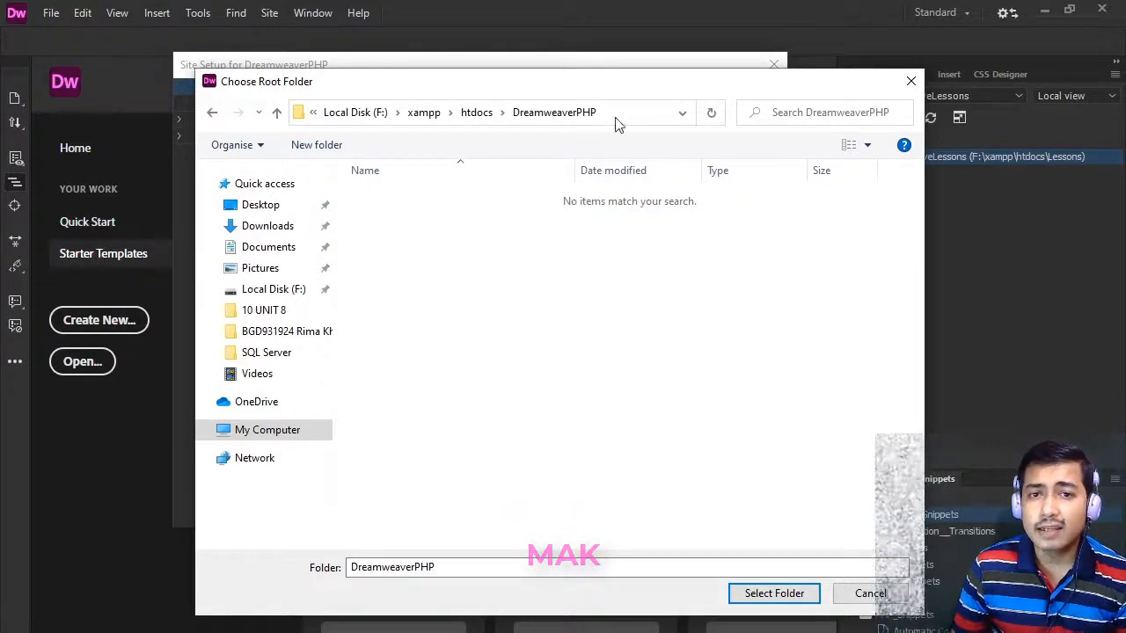
{"action": "left_click", "coordinate": [772, 595]}
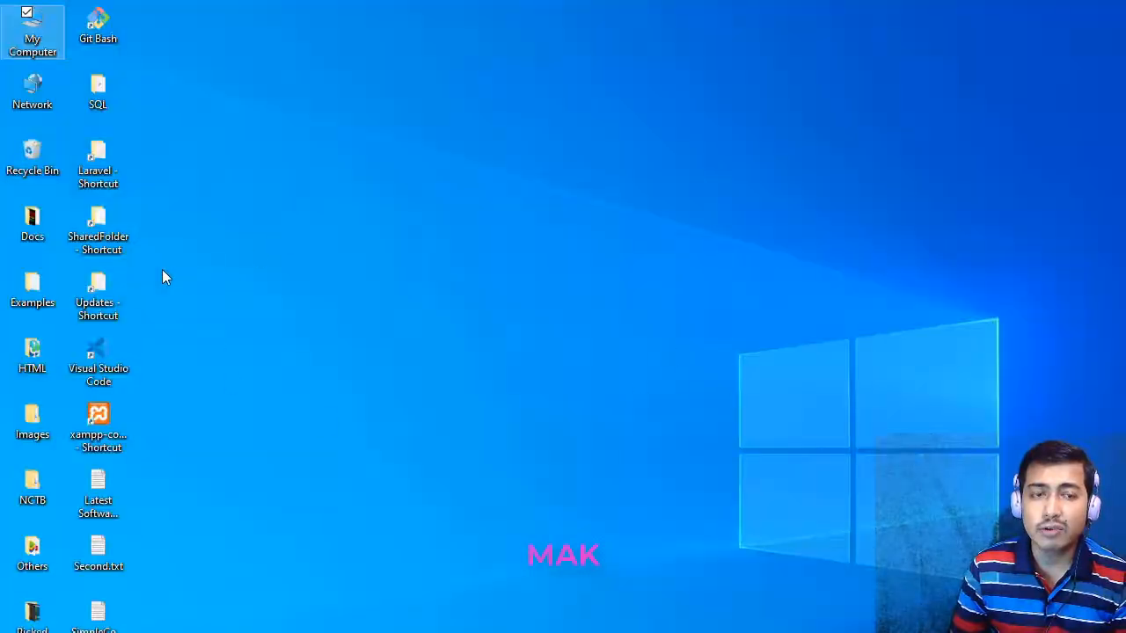
- Open the XAMPP Control Panel from its desktop shortcut and start the Apache module
{"action": "left_click", "coordinate": [113, 417]}
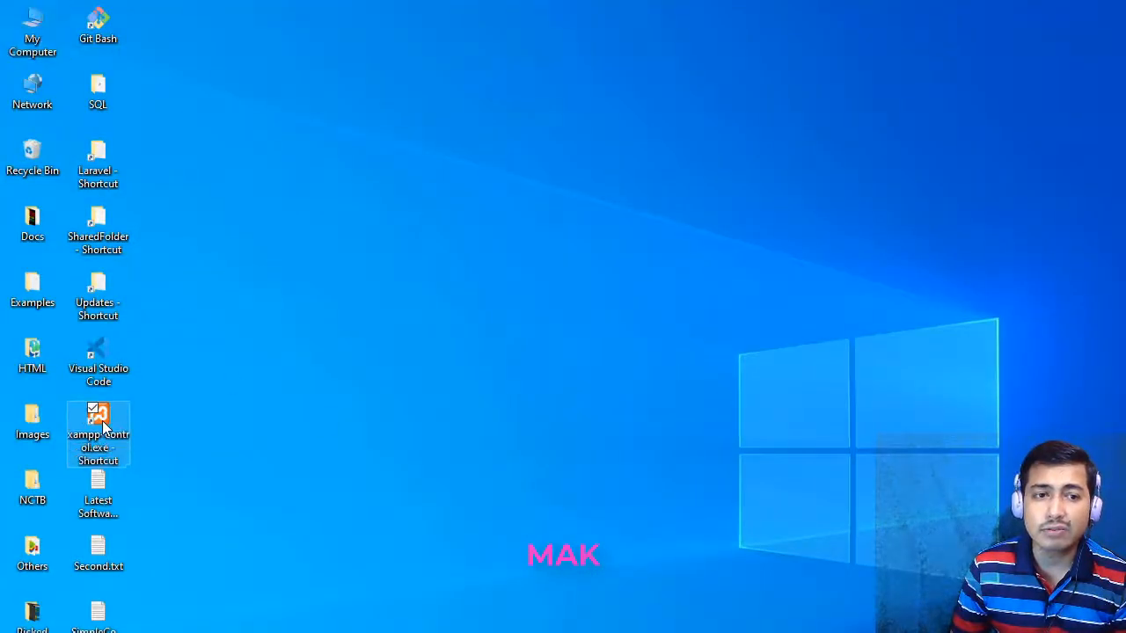
{"action": "right_click", "coordinate": [94, 410]}
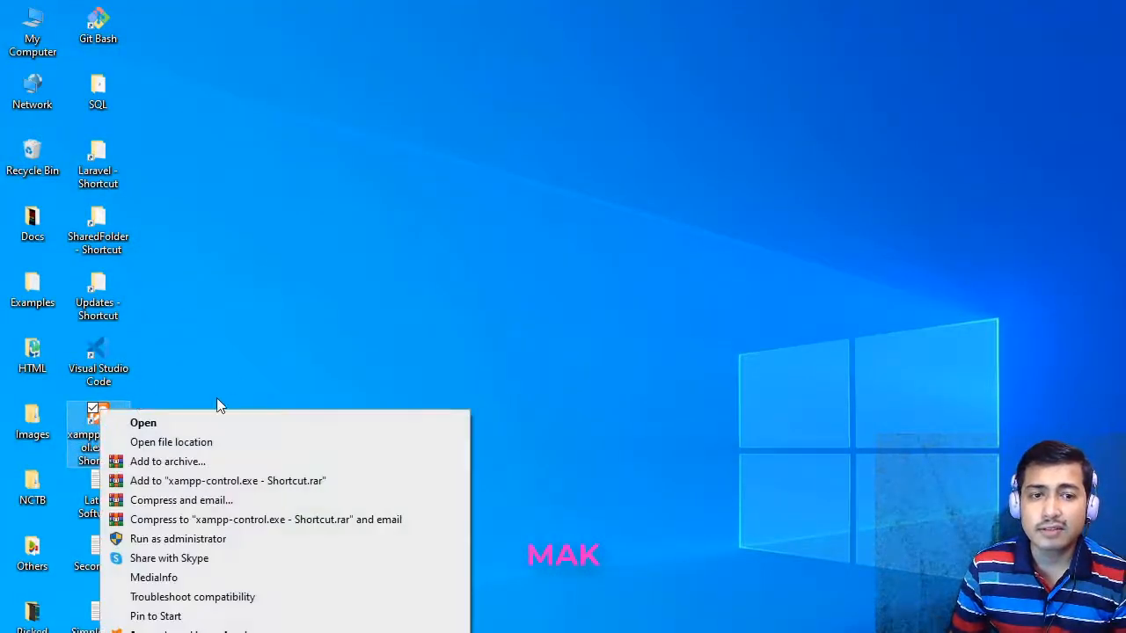
{"action": "left_click", "coordinate": [217, 419]}
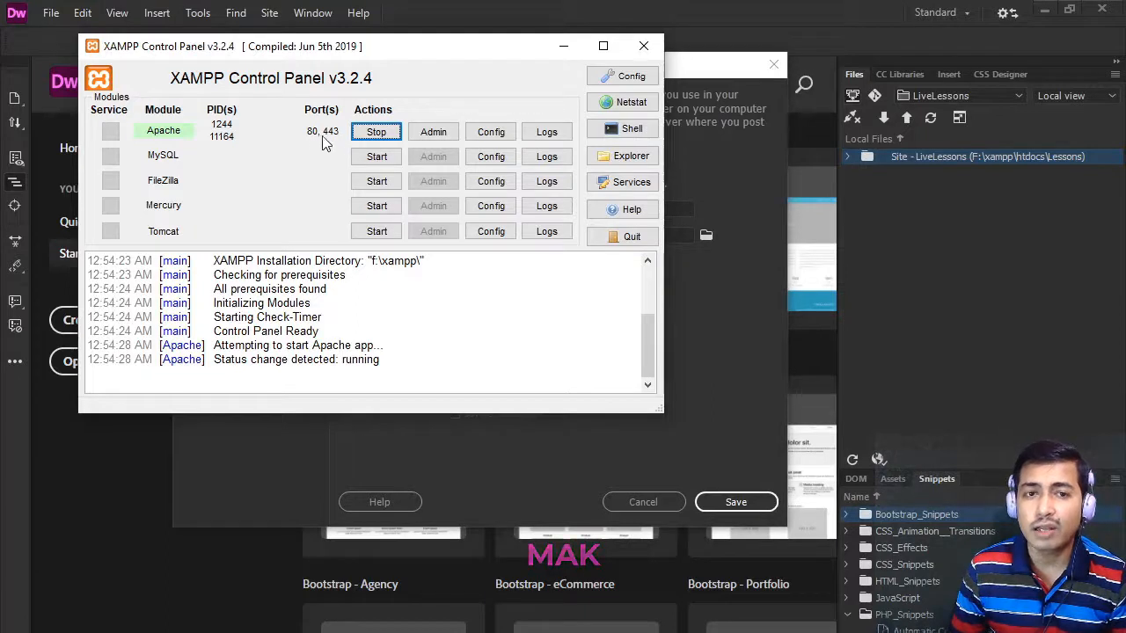
{"action": "left_click_drag", "start_coordinate": [383, 47], "coordinate": [395, 44]}
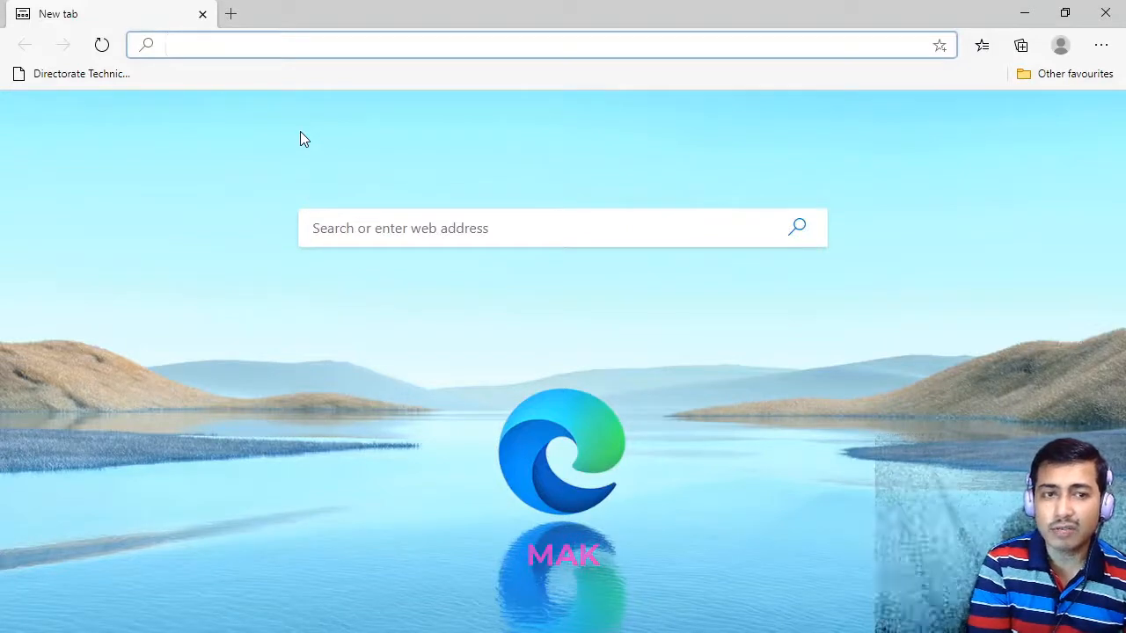
- Load localhost in Microsoft Edge, and examine the path of the htdocs folder in File Explorer
{"action": "type", "text": "loca"}
{"action": "key", "text": "Return"}
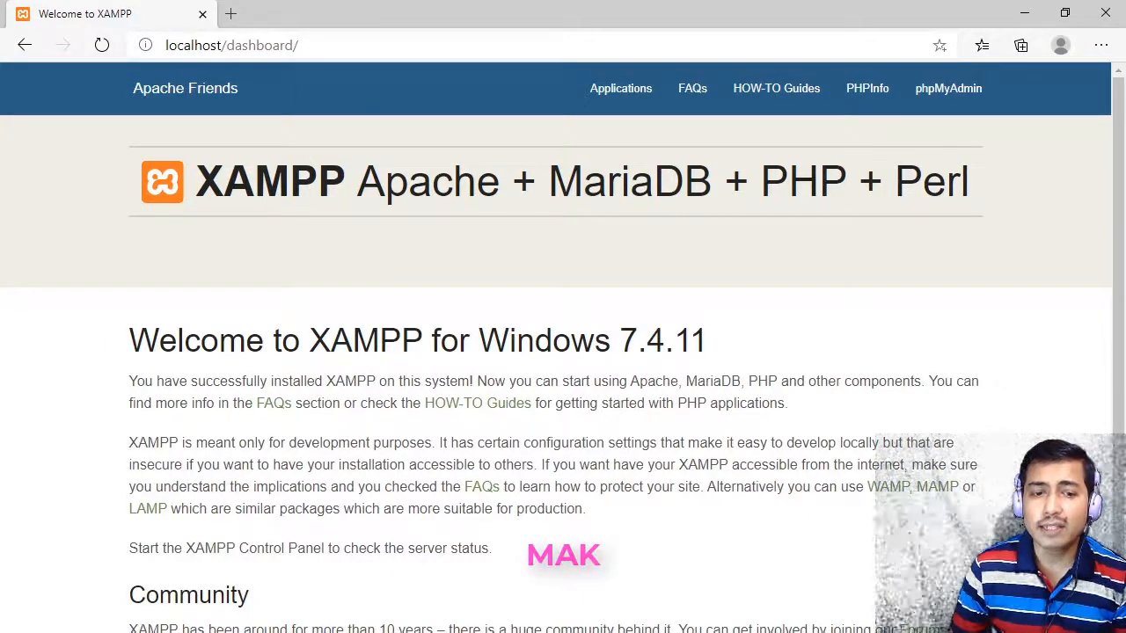
{"action": "key", "text": "alt+Tab"}
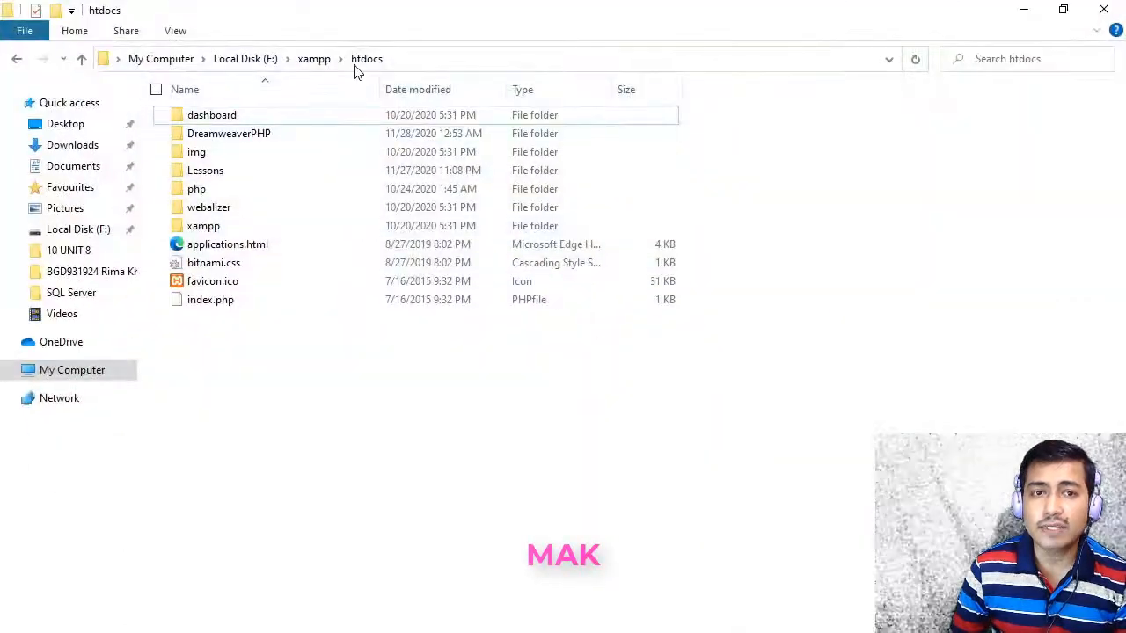
{"action": "left_click", "coordinate": [414, 60]}
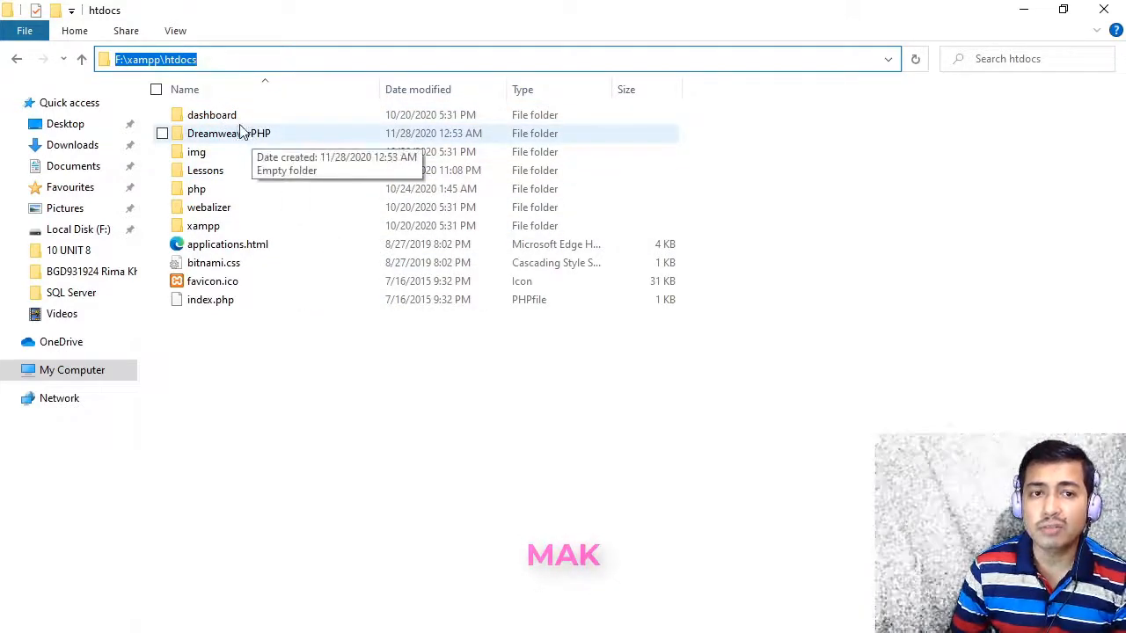
- Clear away the File Explorer, browser and XAMPP Control Panel windows to return to Dreamweaver's site setup
{"action": "left_click", "coordinate": [1024, 9]}
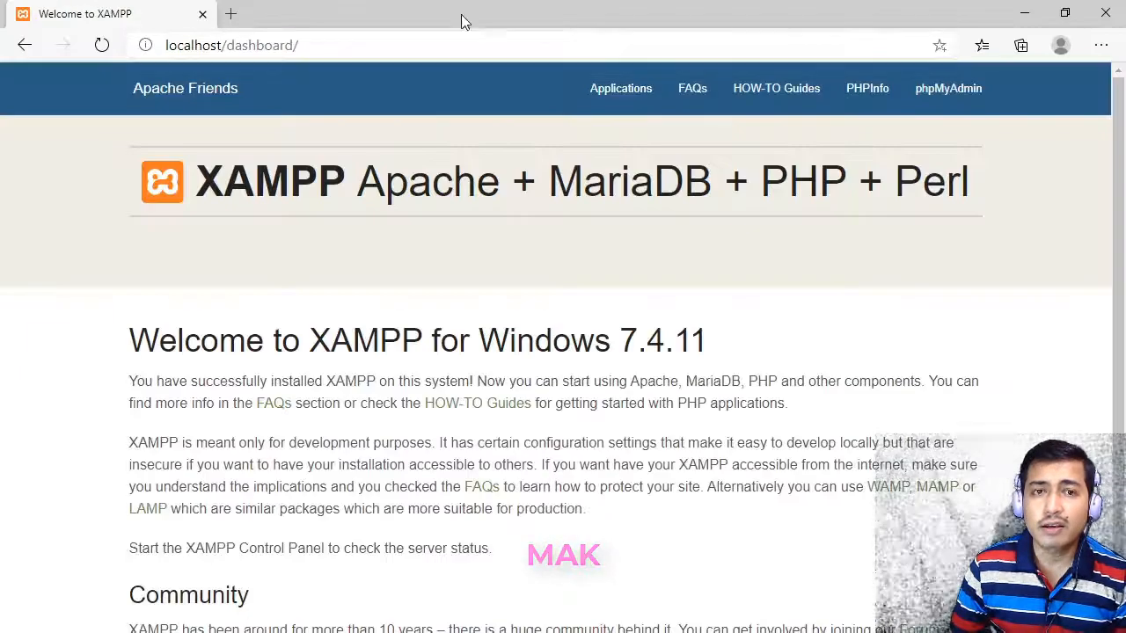
{"action": "left_click", "coordinate": [1024, 13]}
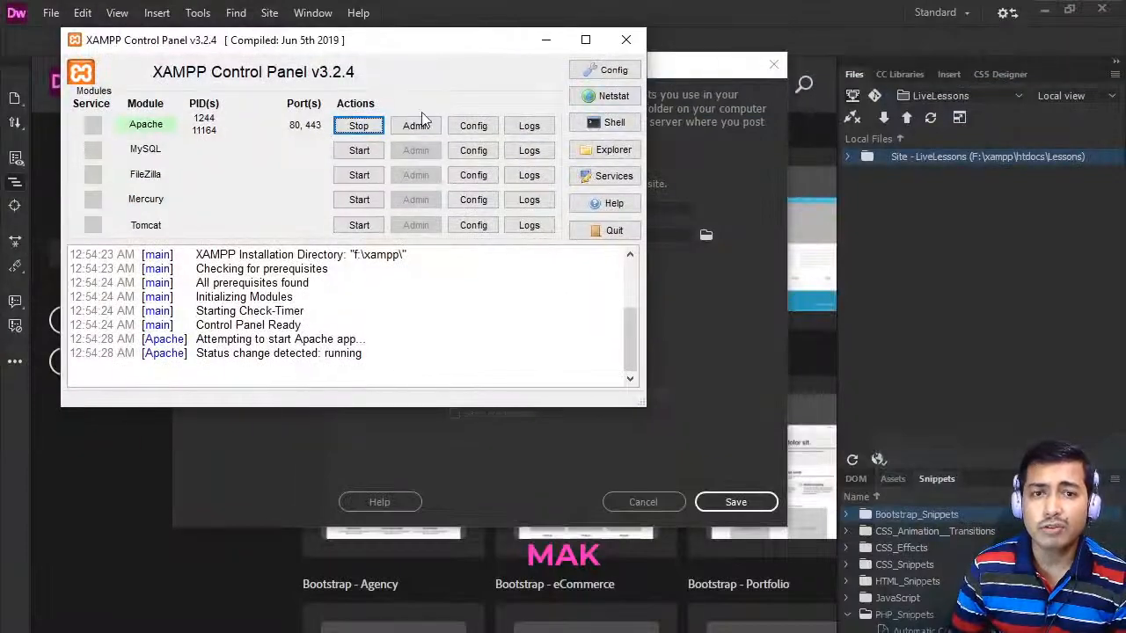
{"action": "left_click", "coordinate": [626, 40]}
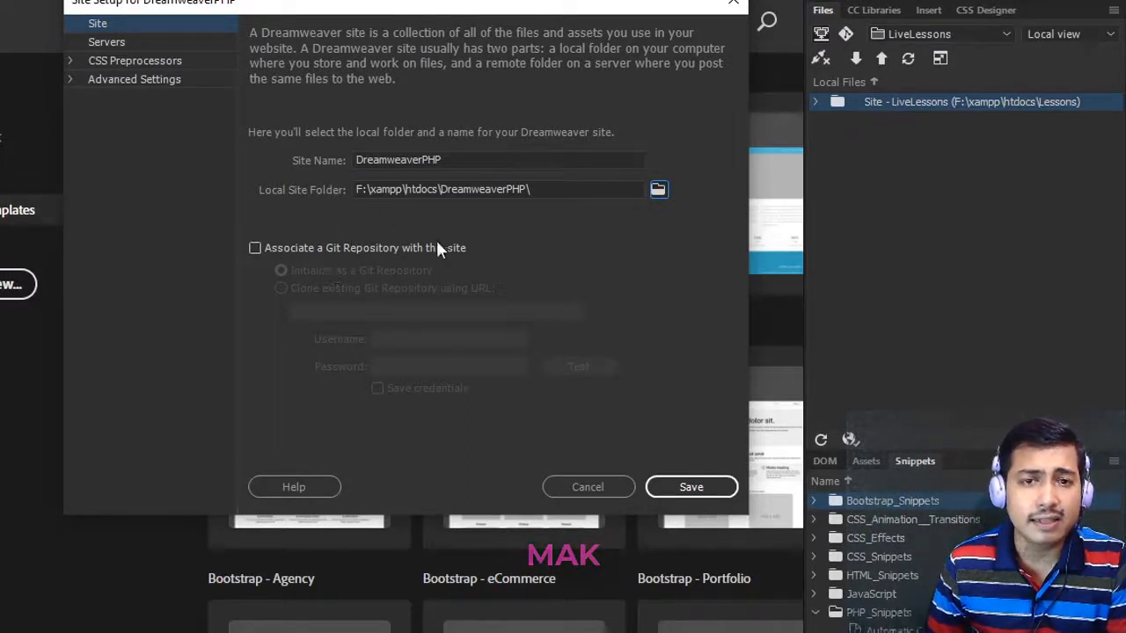
- Add a new server to the site's server list and name it DreamweaverPHP
{"action": "left_click", "coordinate": [107, 41]}
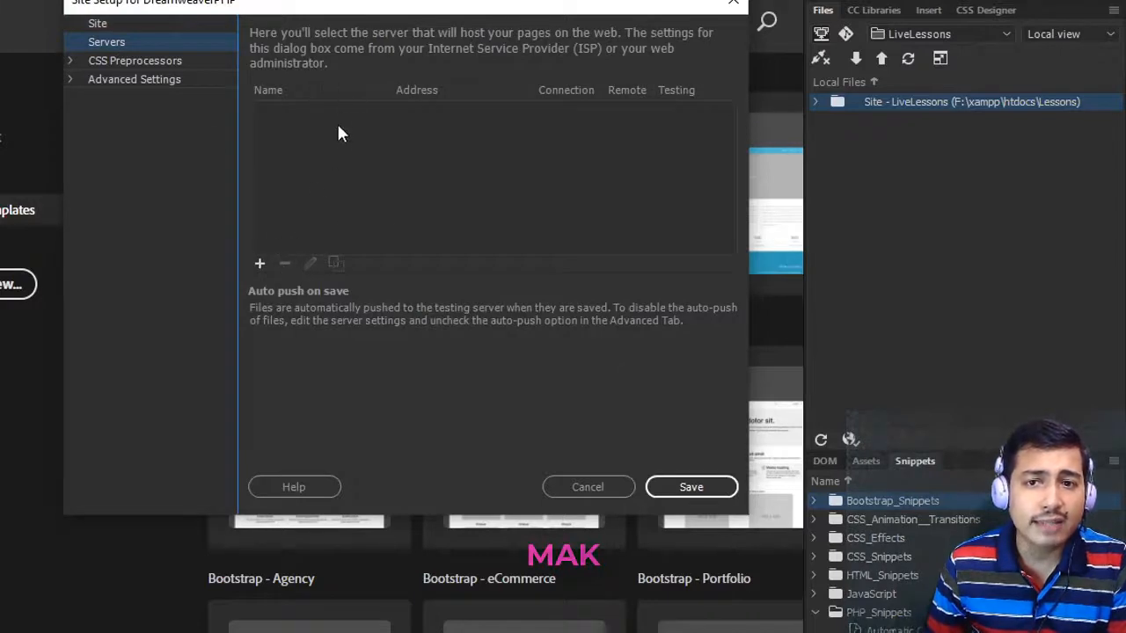
{"action": "left_click", "coordinate": [117, 23]}
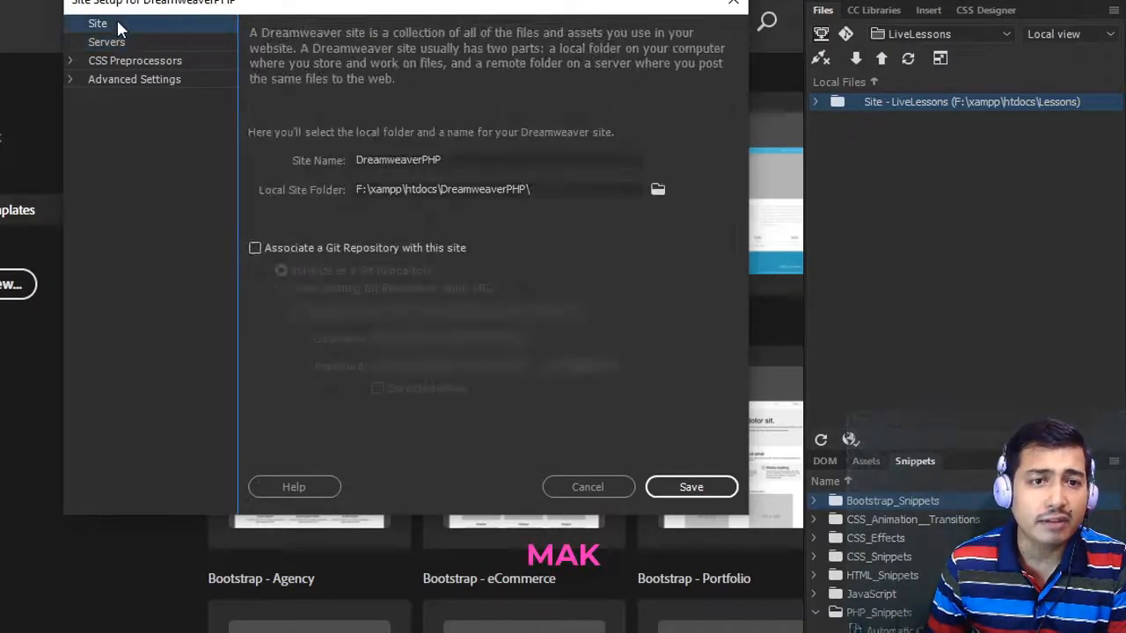
{"action": "left_click", "coordinate": [106, 41]}
{"action": "left_click", "coordinate": [261, 264]}
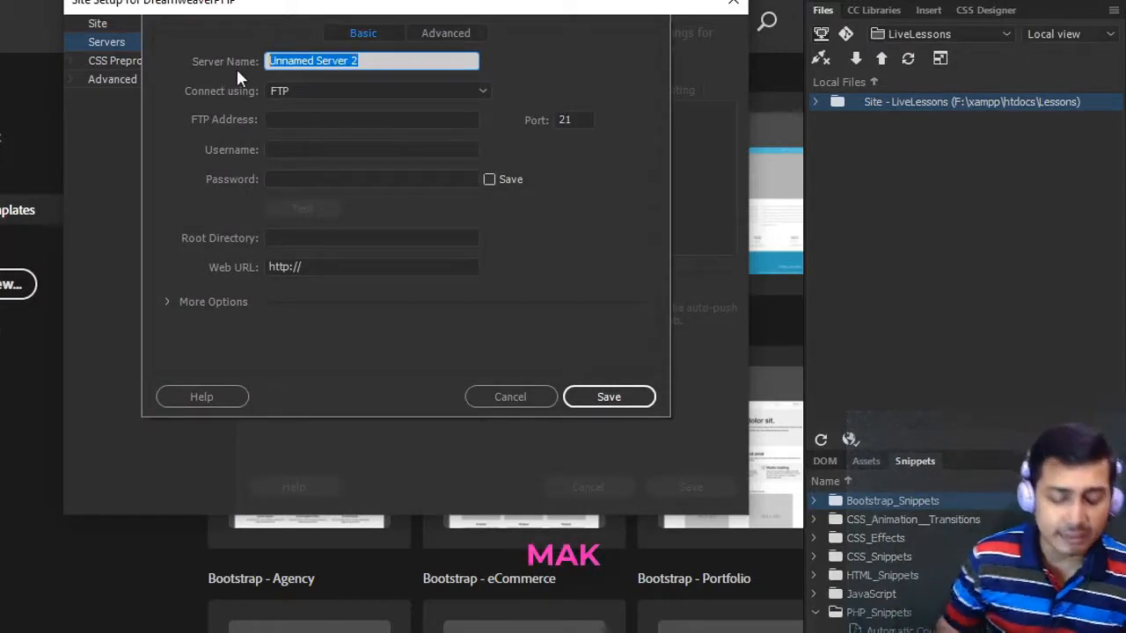
{"action": "type", "text": "DreamweaverPHP"}
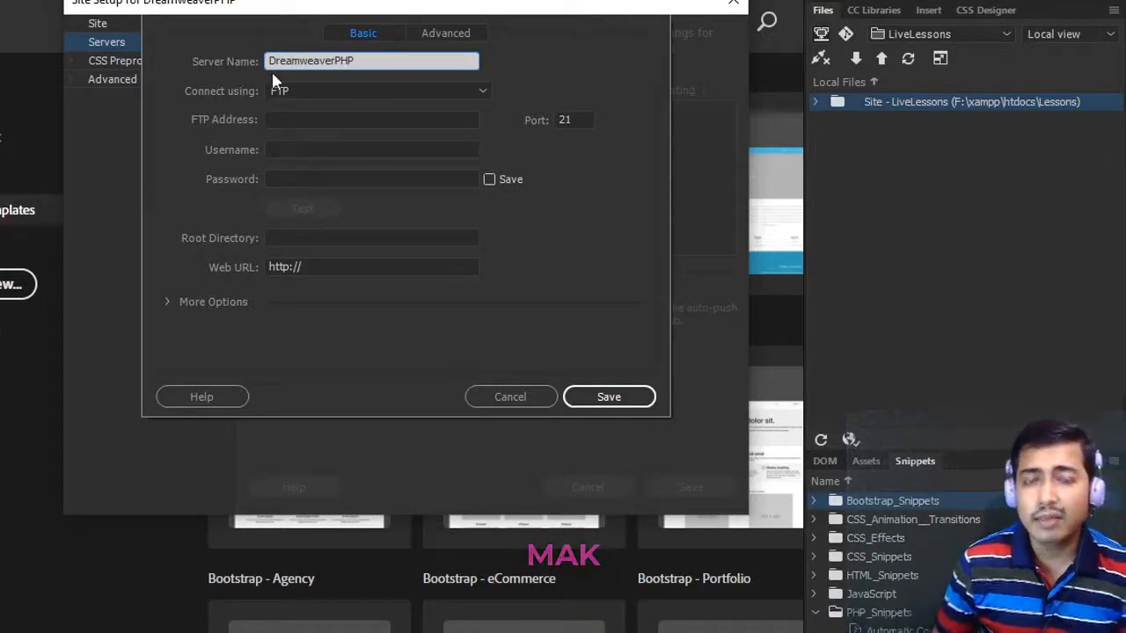
- Set the server to connect using Local/Network, with F:\xampp\htdocs\DreamweaverPHP as its server folder
{"action": "left_click", "coordinate": [502, 92]}
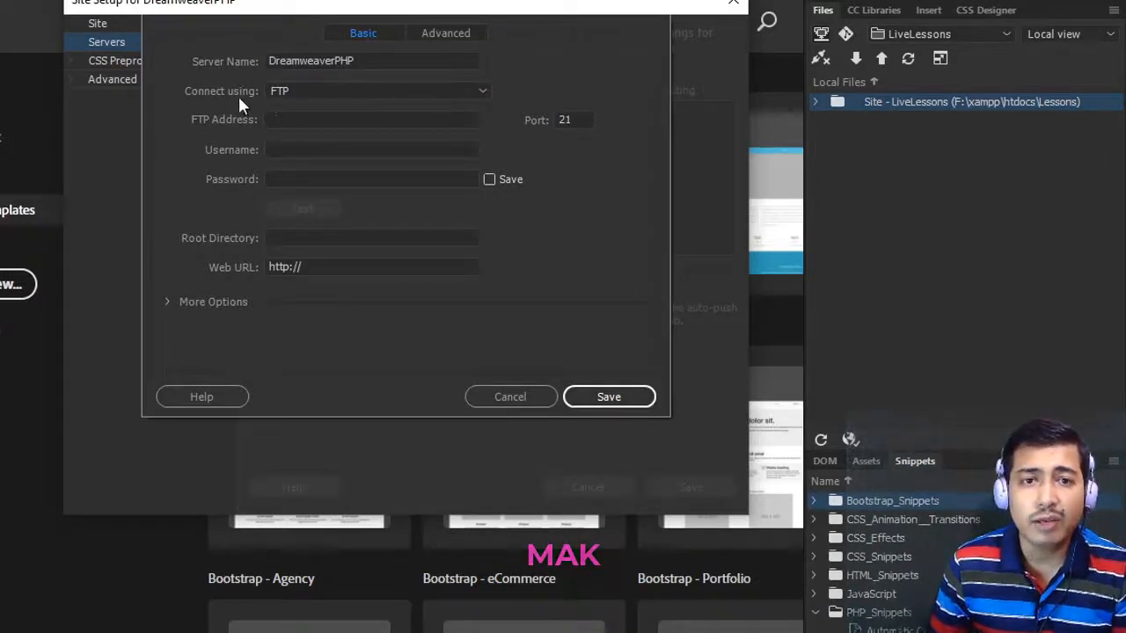
{"action": "left_click", "coordinate": [483, 91]}
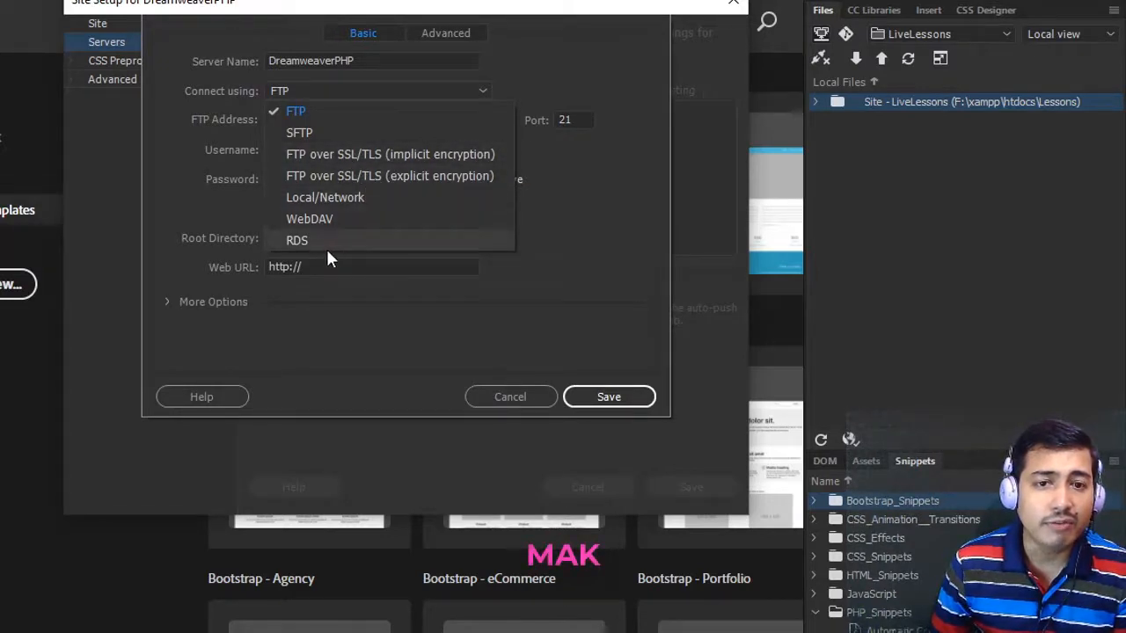
{"action": "left_click", "coordinate": [317, 197]}
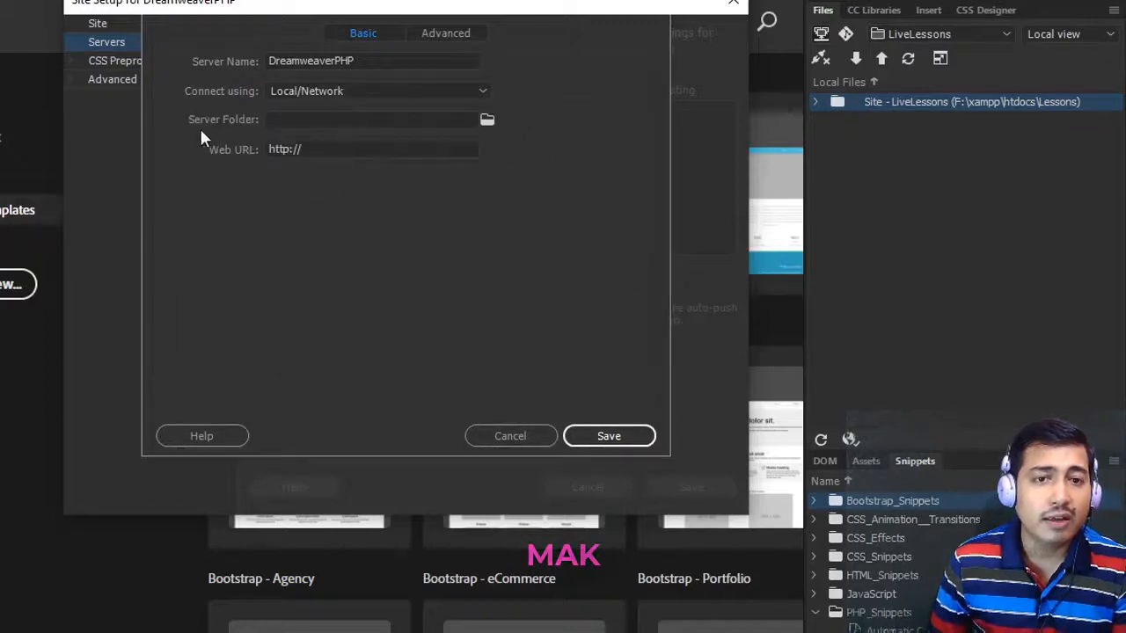
{"action": "left_click", "coordinate": [487, 121]}
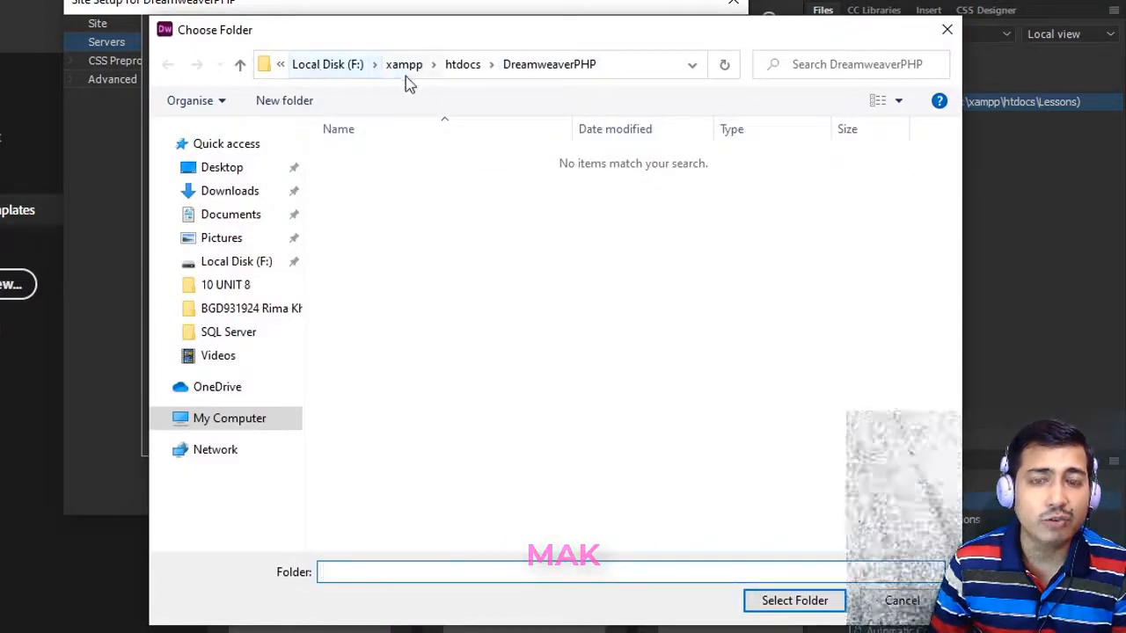
{"action": "left_click", "coordinate": [634, 68]}
{"action": "left_click", "coordinate": [763, 605]}
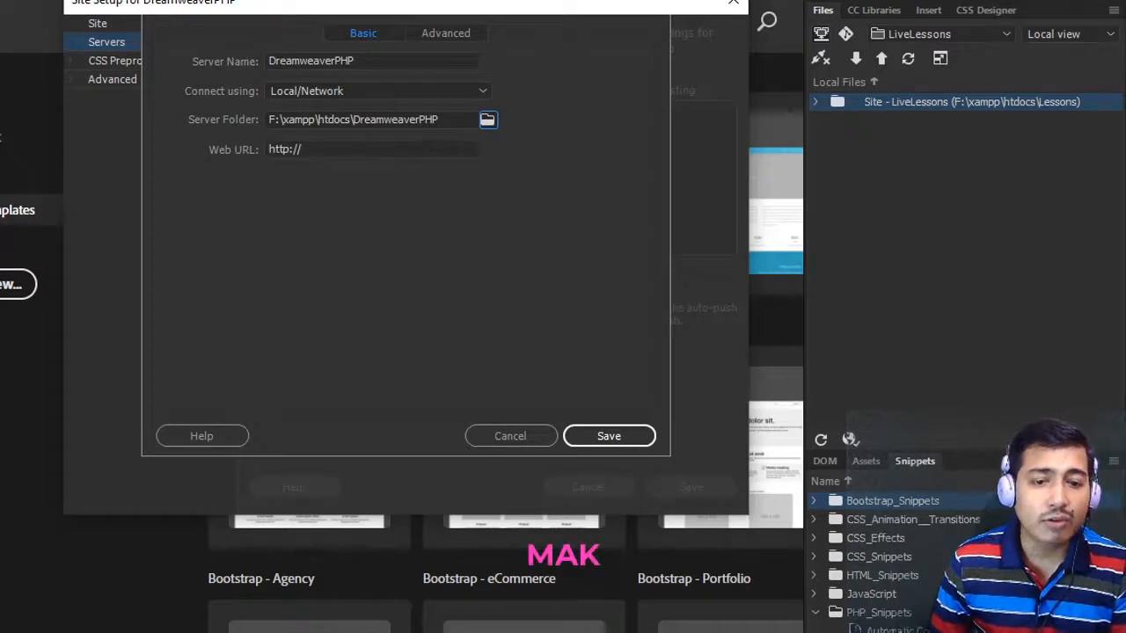
- Switch to Microsoft Edge and load localhost in a new tab
{"action": "key", "text": "alt+Tab"}
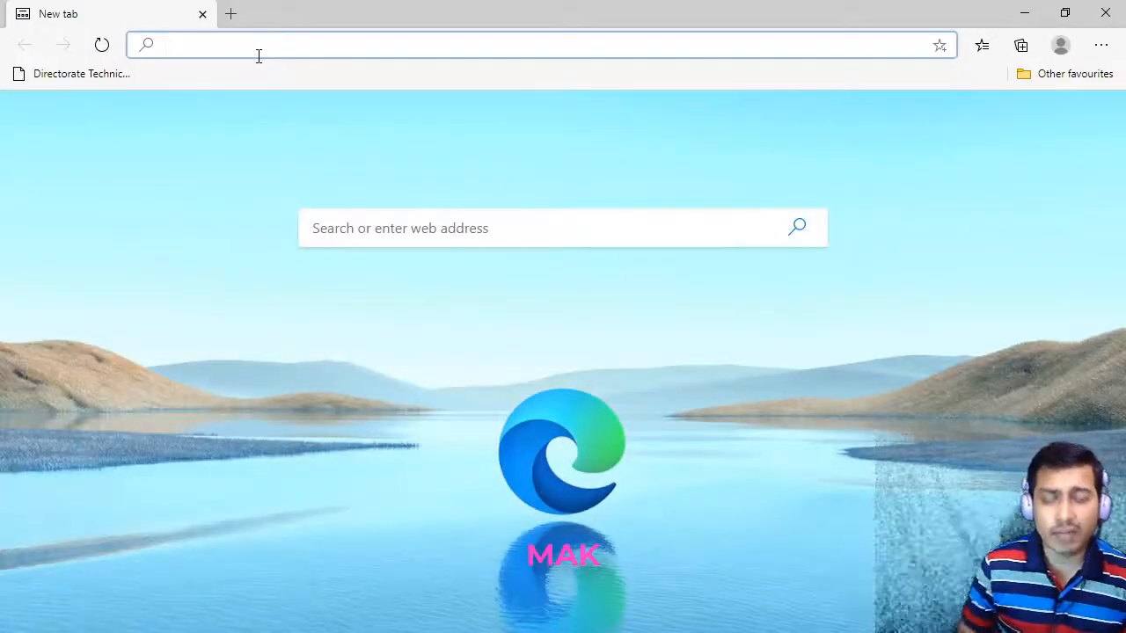
{"action": "type", "text": "loca"}
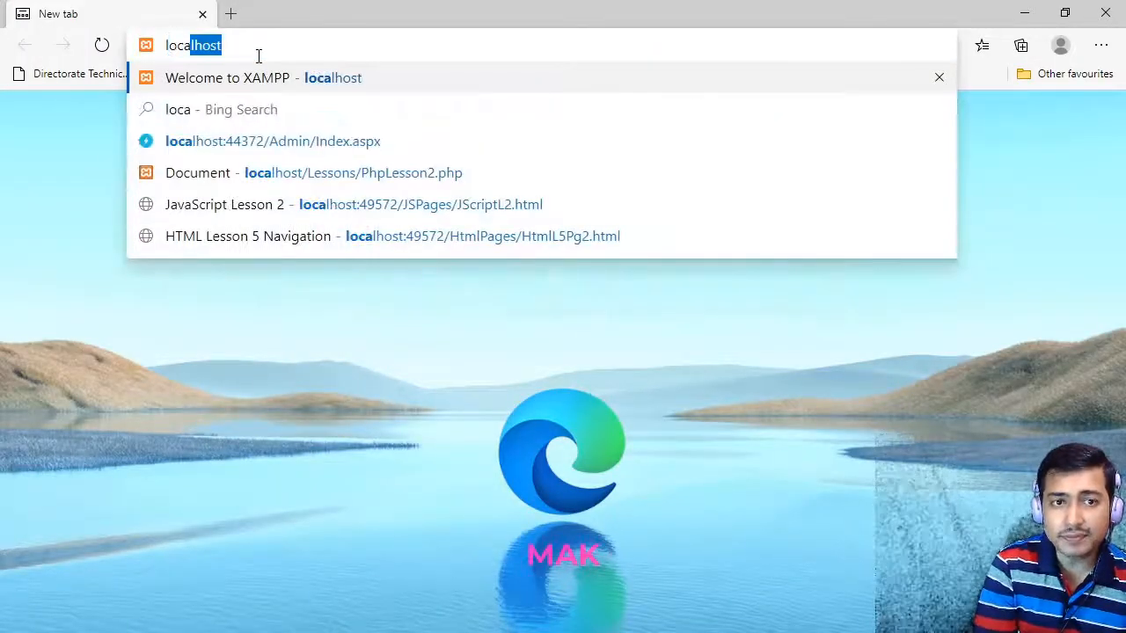
{"action": "type", "text": "lhost"}
{"action": "key", "text": "Return"}
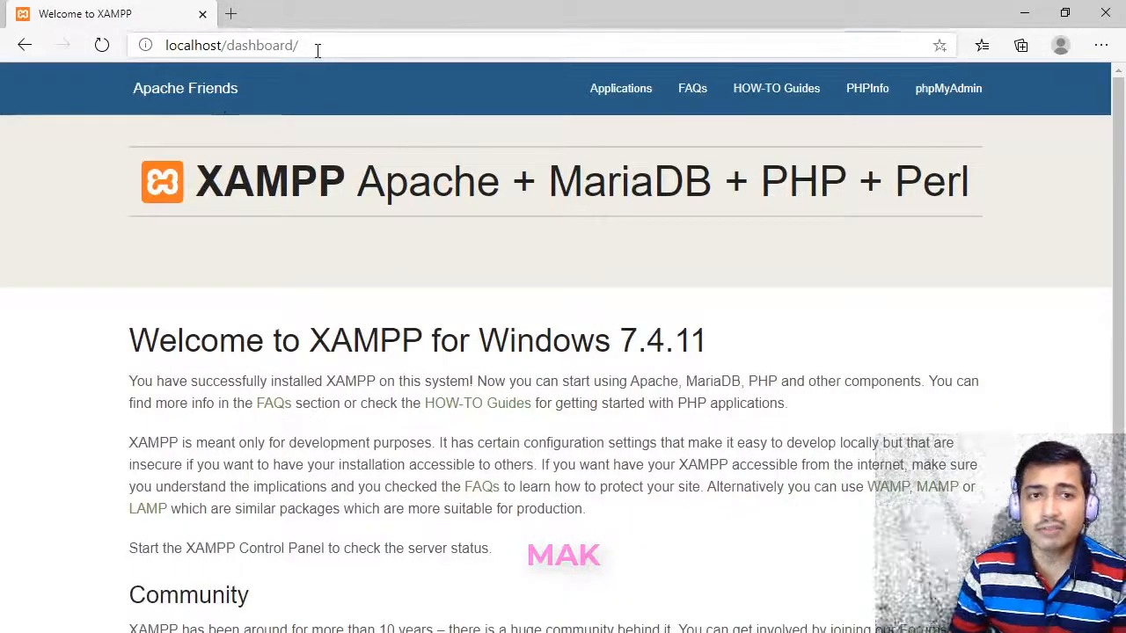
- Copy the localhost/ part of the XAMPP dashboard's address
{"action": "left_click", "coordinate": [317, 50]}
{"action": "left_click", "coordinate": [286, 45]}
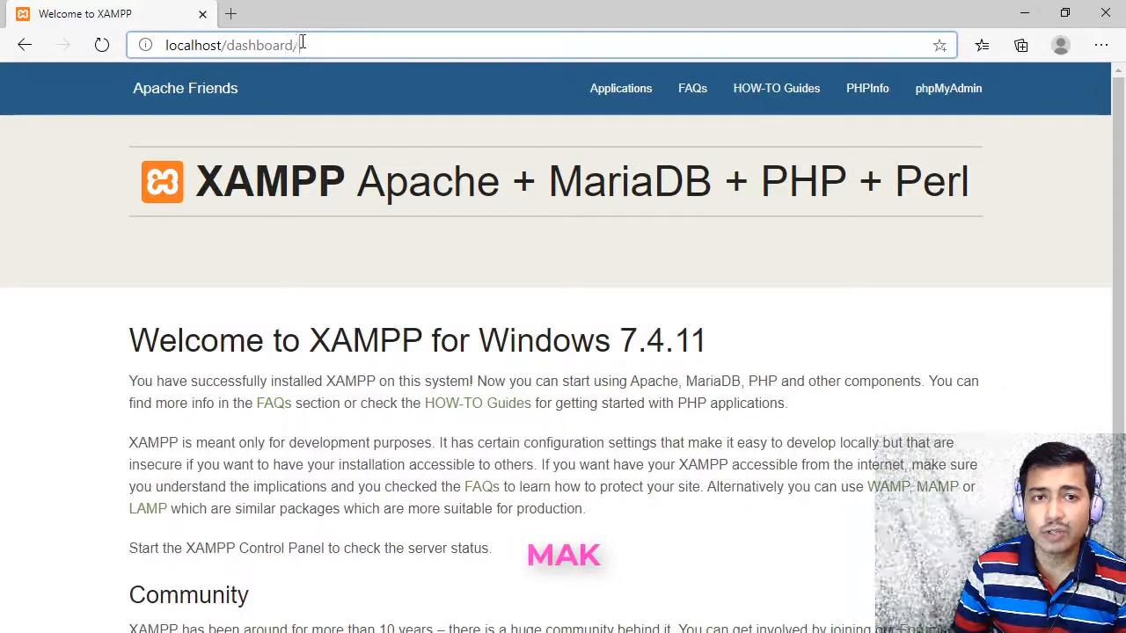
{"action": "left_click_drag", "start_coordinate": [300, 49], "coordinate": [153, 54]}
{"action": "left_click", "coordinate": [227, 45]}
{"action": "left_click_drag", "start_coordinate": [227, 45], "coordinate": [147, 46]}
{"action": "key", "text": "ctrl+c"}
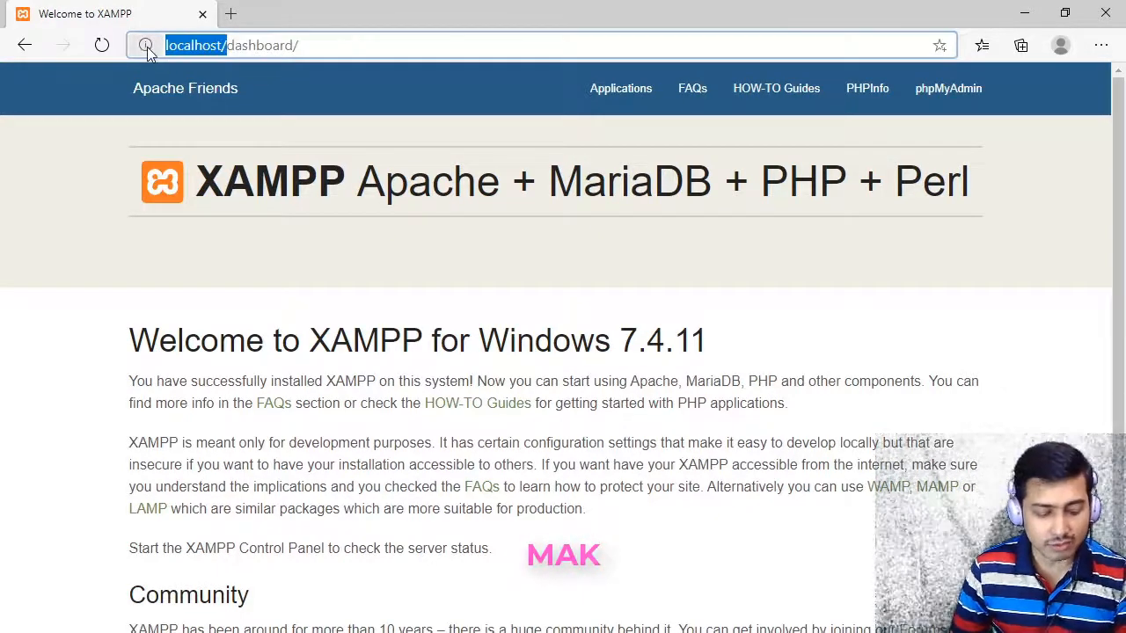
{"action": "left_click", "coordinate": [448, 45]}
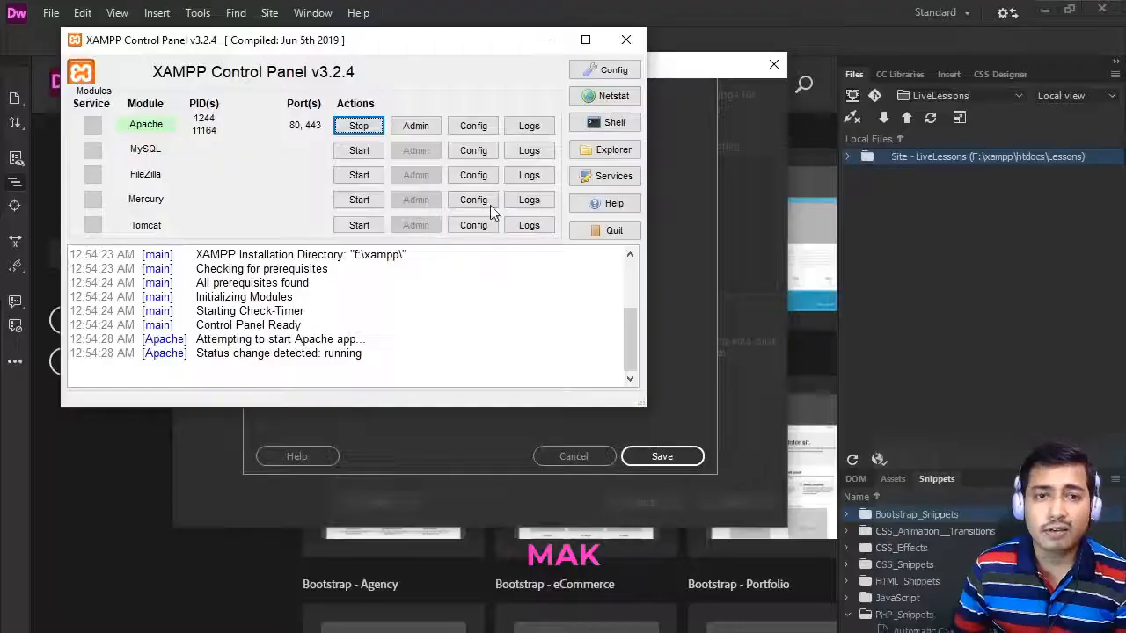
{"action": "left_click", "coordinate": [704, 67]}
{"action": "key", "text": "ctrl+v"}
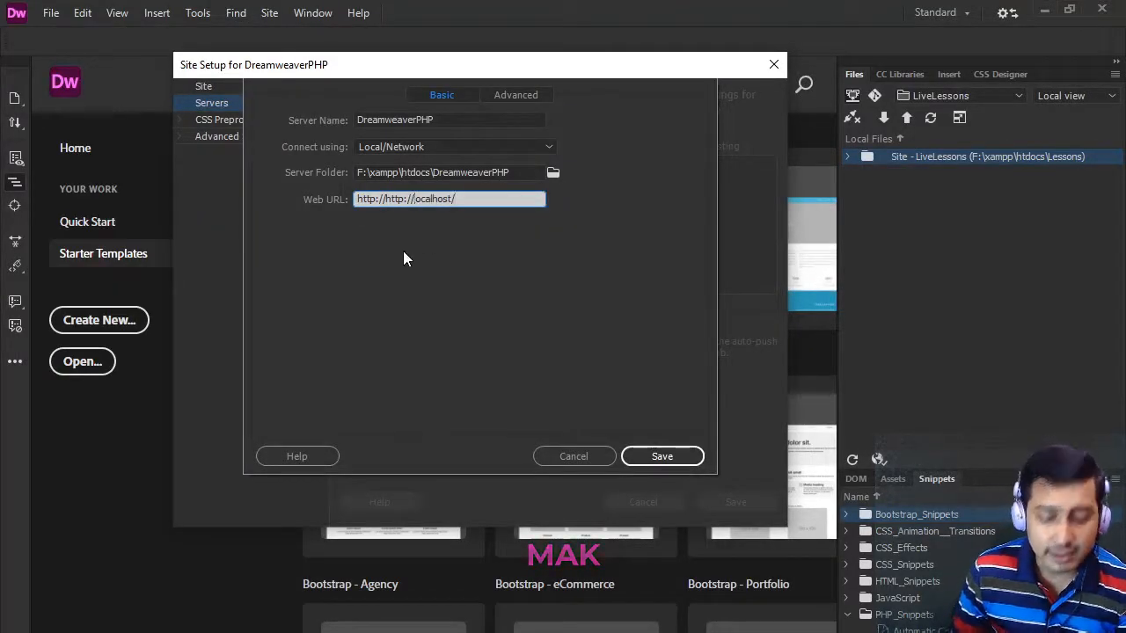
{"action": "key", "text": "BackSpace"}
{"action": "key", "text": "BackSpace"}
{"action": "key", "text": "BackSpace"}
{"action": "key", "text": "BackSpace"}
{"action": "key", "text": "BackSpace"}
{"action": "key", "text": "BackSpace"}
{"action": "key", "text": "BackSpace"}
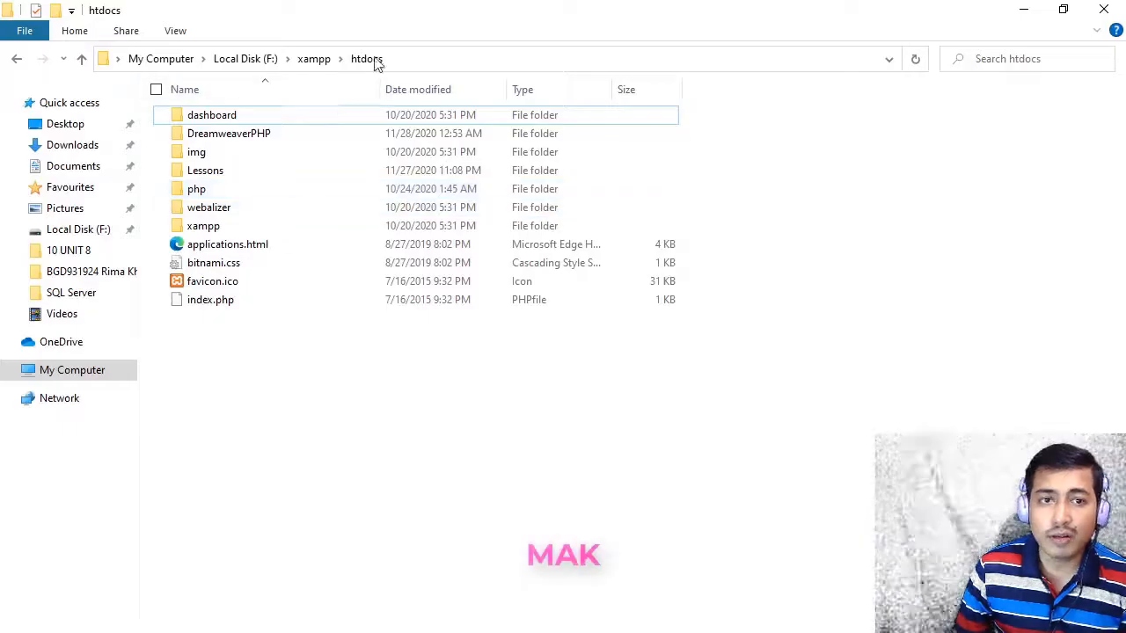
{"action": "left_click", "coordinate": [377, 60]}
{"action": "left_click", "coordinate": [519, 59]}
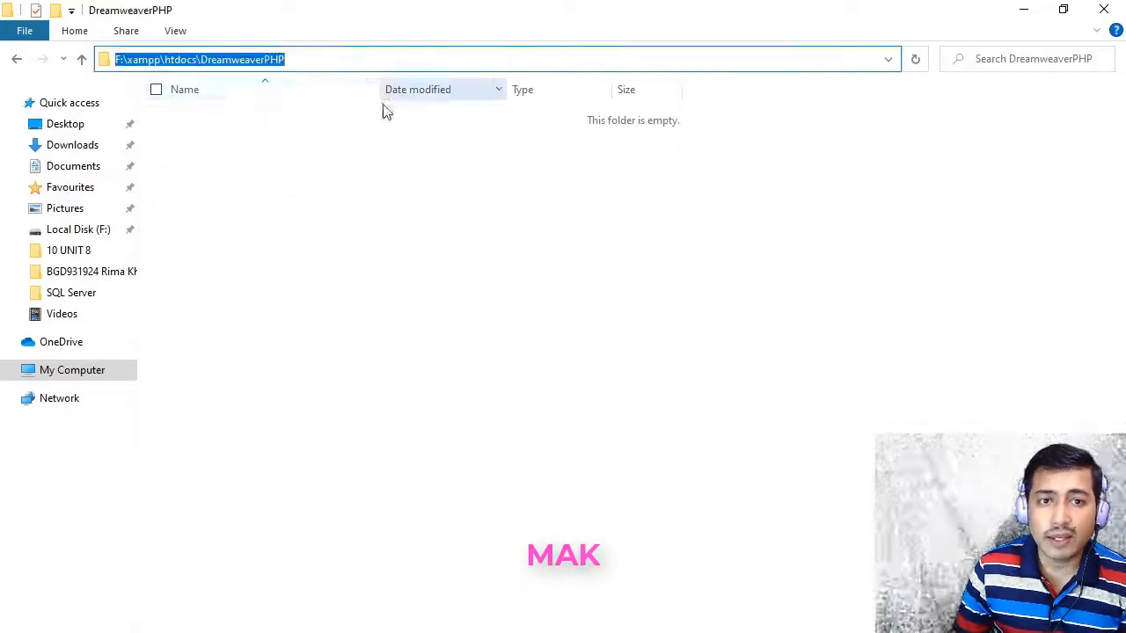
{"action": "left_click_drag", "start_coordinate": [292, 59], "coordinate": [201, 59]}
{"action": "key", "text": "super+c"}
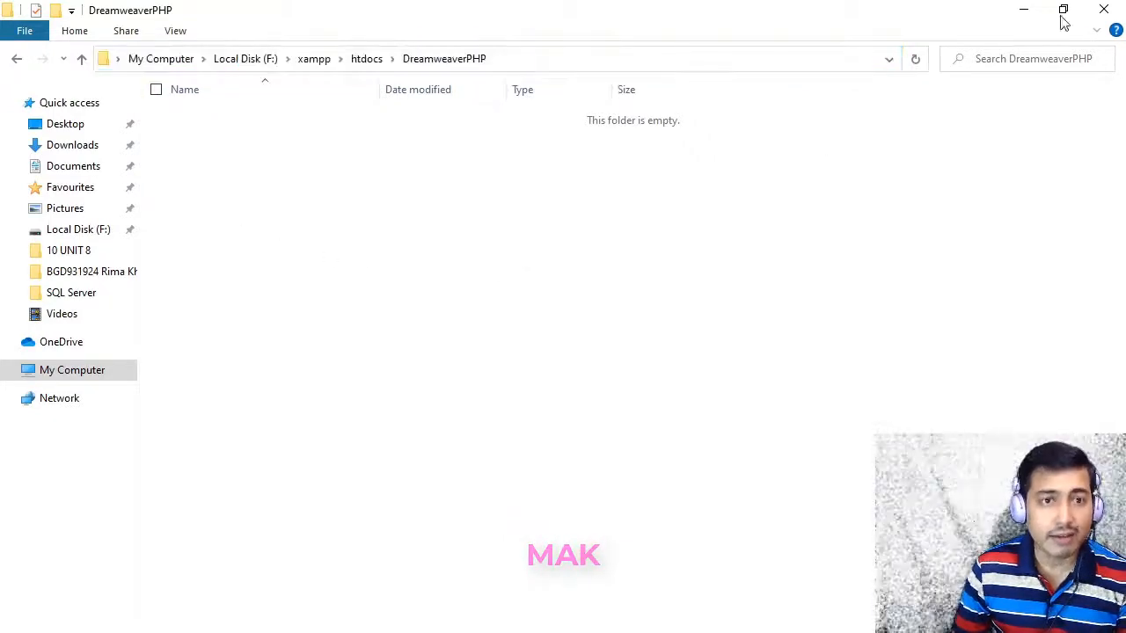
{"action": "left_click", "coordinate": [1024, 10]}
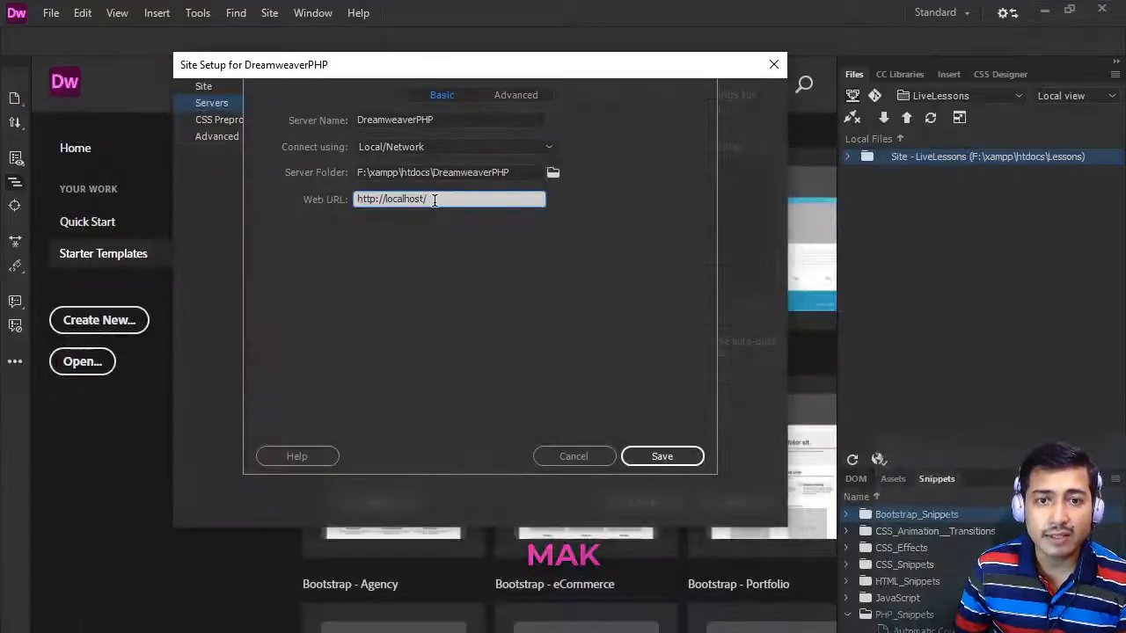
{"action": "right_click", "coordinate": [433, 200]}
{"action": "left_click", "coordinate": [478, 276]}
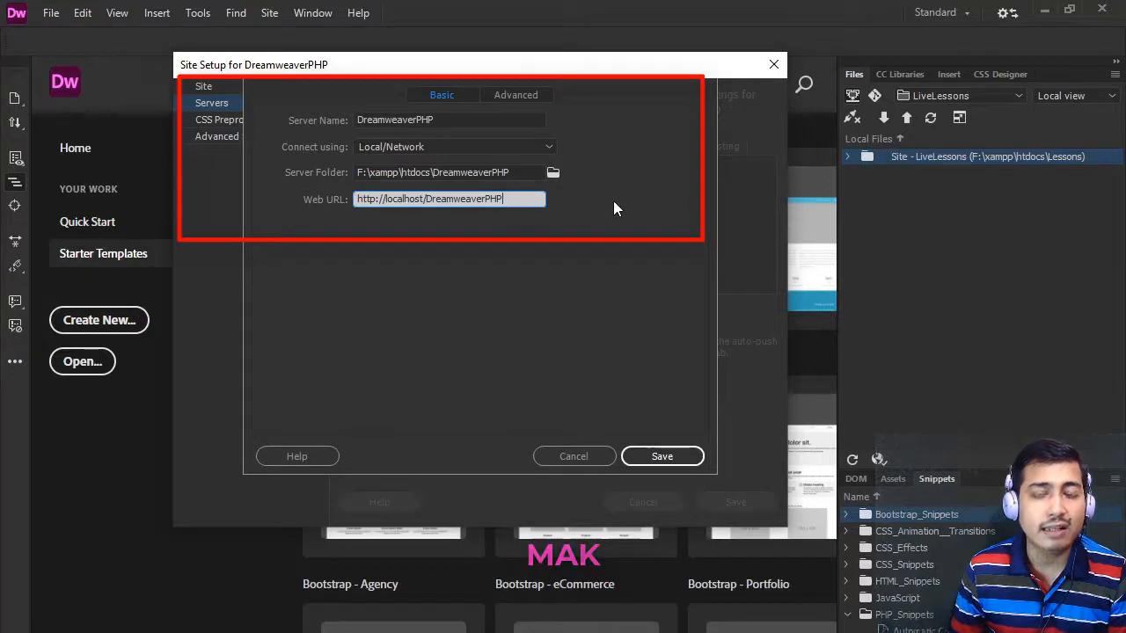
{"action": "left_click", "coordinate": [658, 215]}
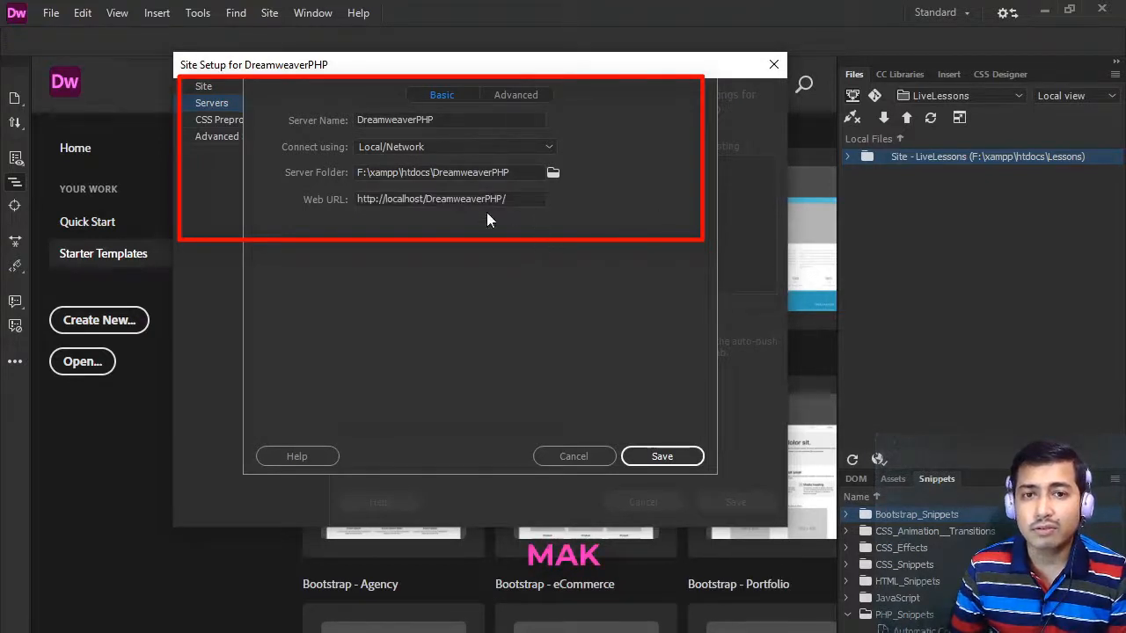
- In the server's advanced settings, disable maintaining synchronization information and set the testing server model to PHP MySQL
{"action": "left_click", "coordinate": [523, 95]}
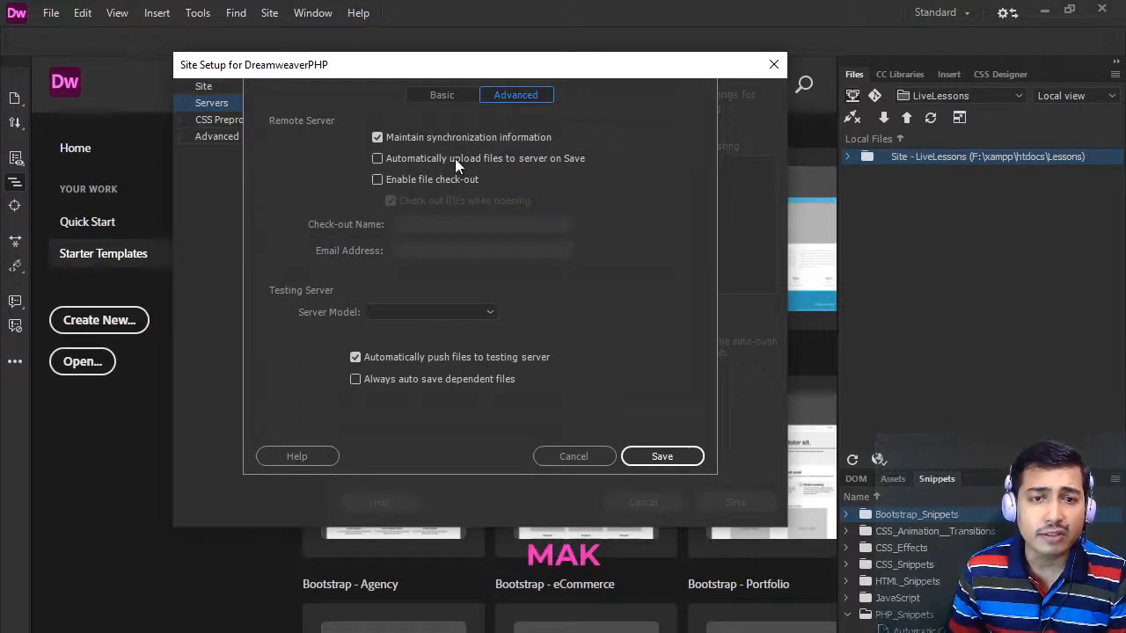
{"action": "left_click", "coordinate": [378, 138]}
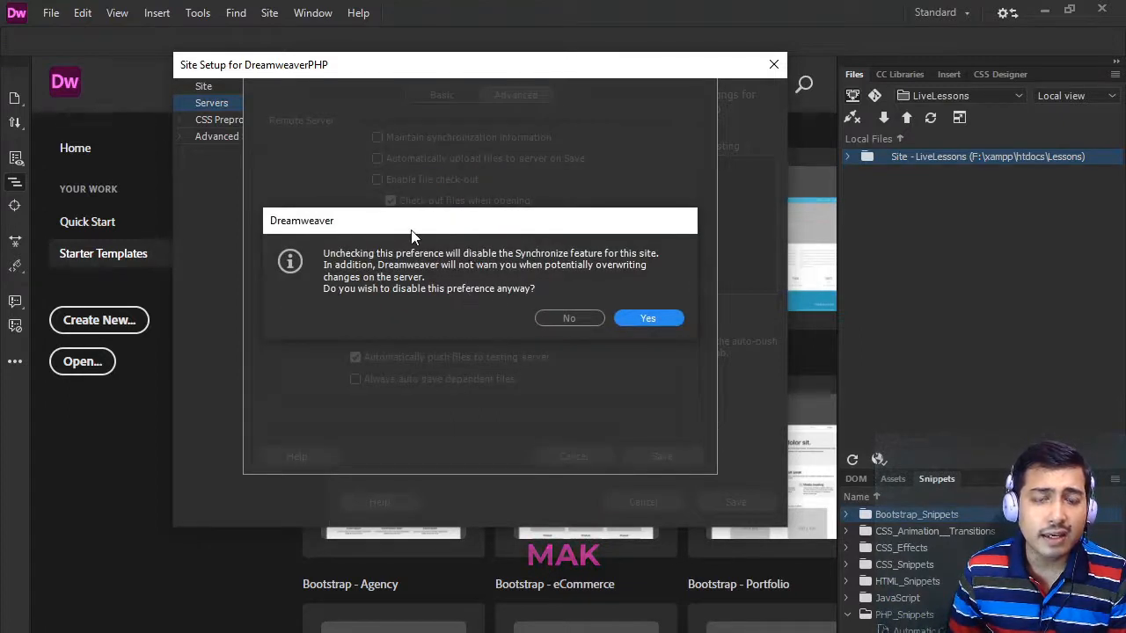
{"action": "left_click_drag", "start_coordinate": [413, 233], "coordinate": [417, 176]}
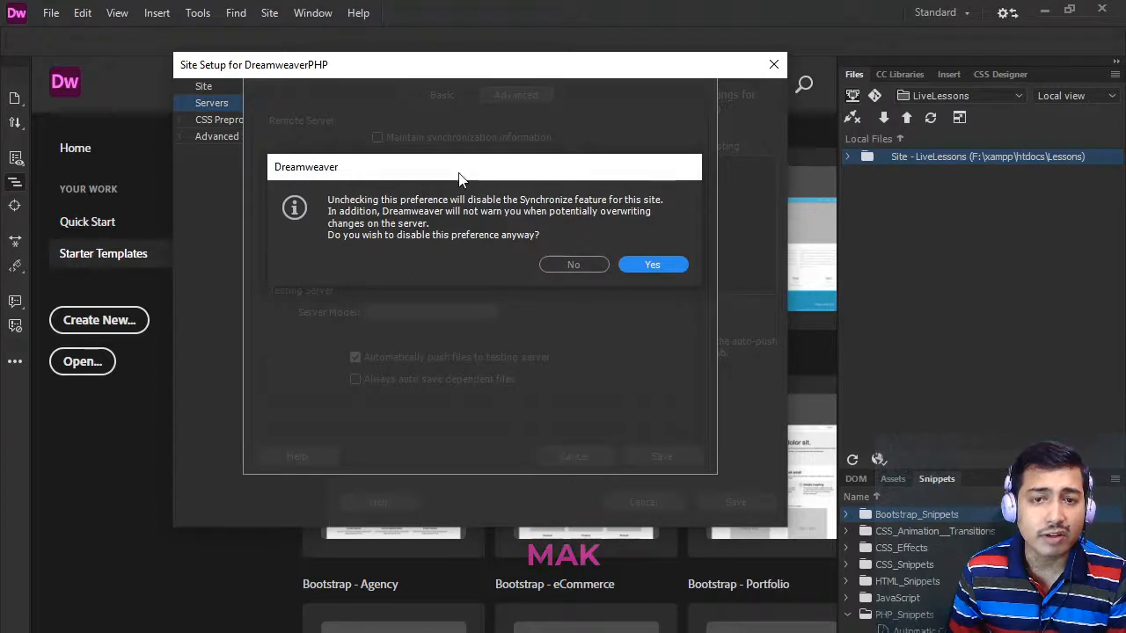
{"action": "left_click_drag", "start_coordinate": [460, 176], "coordinate": [457, 211]}
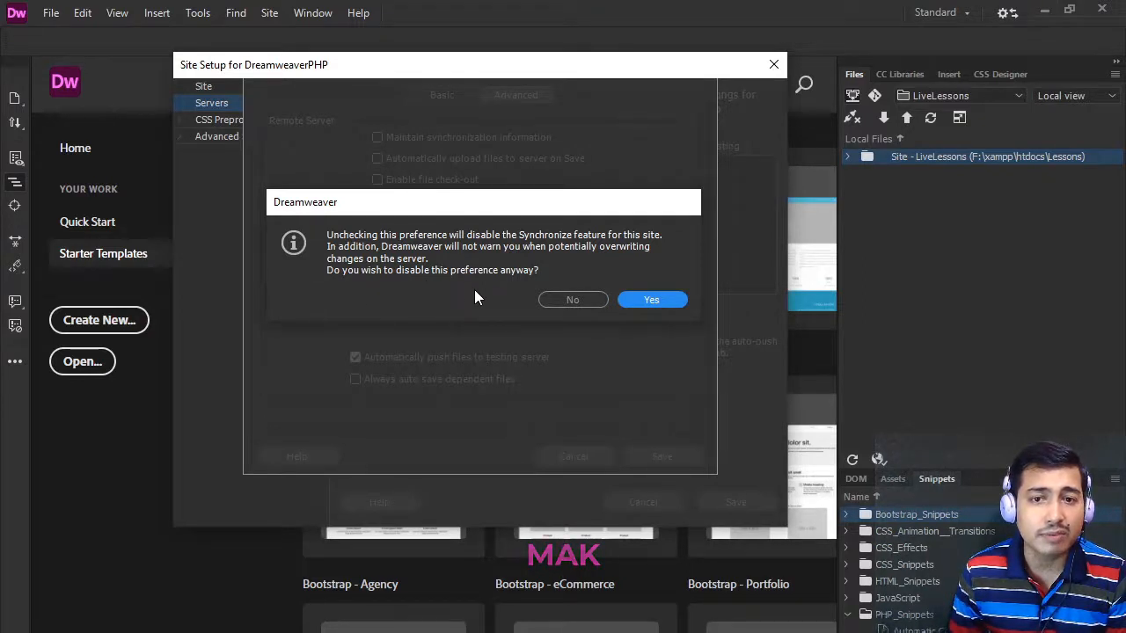
{"action": "left_click", "coordinate": [638, 301]}
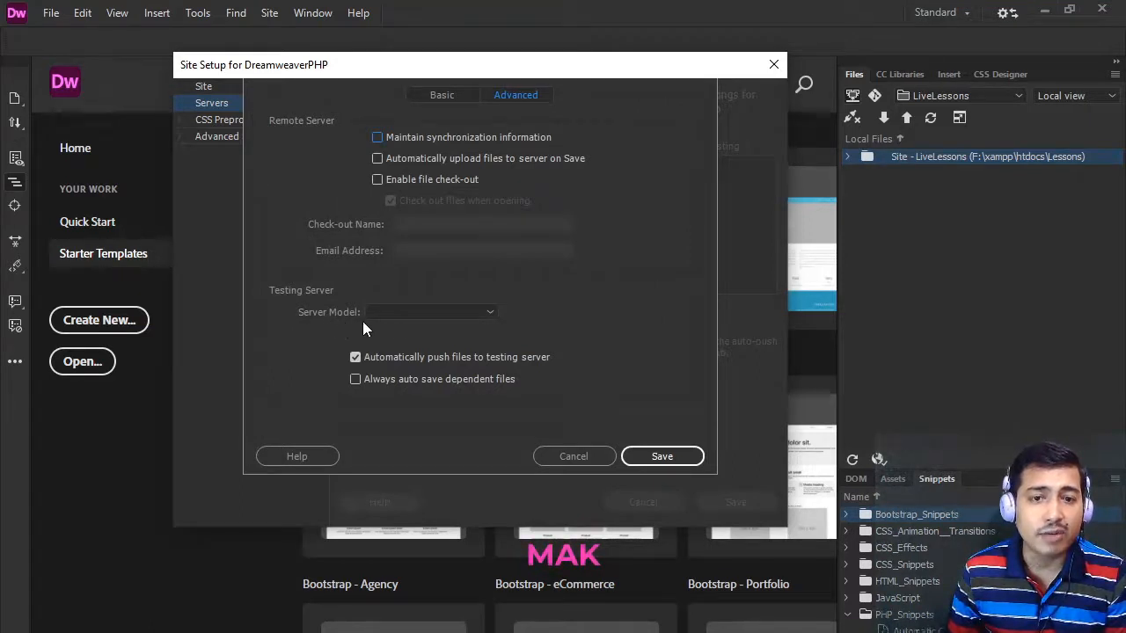
{"action": "left_click", "coordinate": [492, 313]}
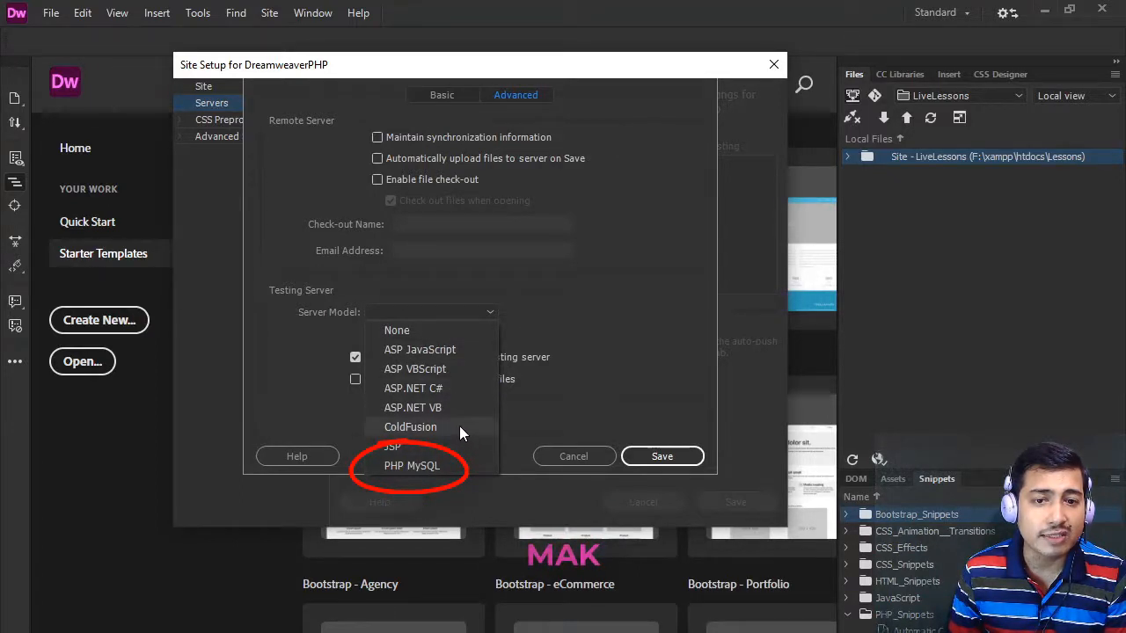
{"action": "left_click", "coordinate": [438, 469]}
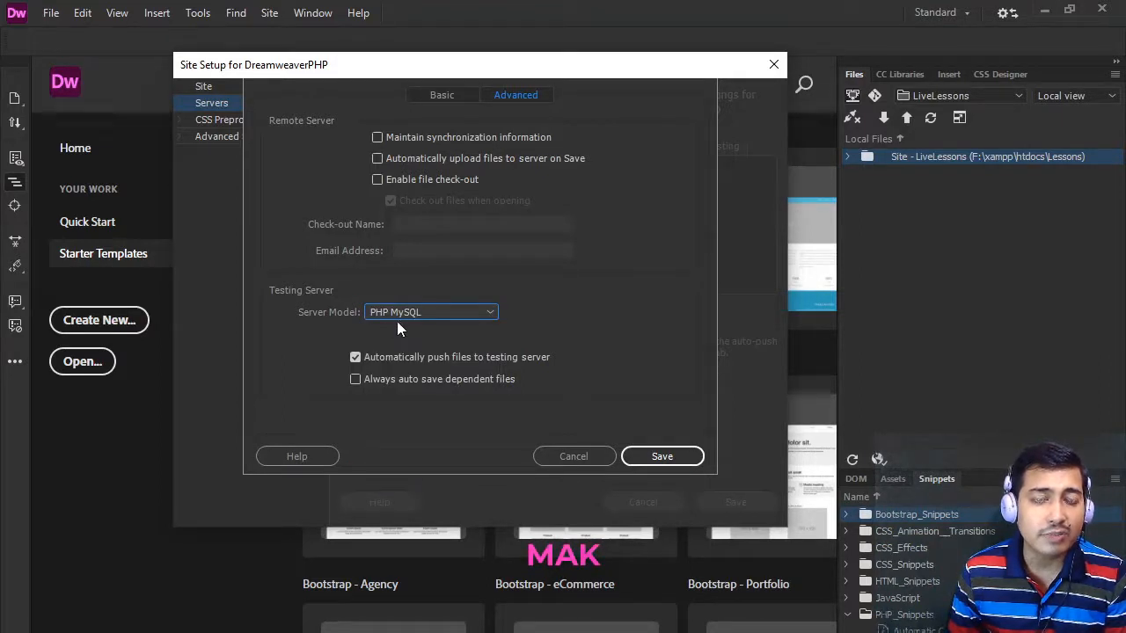
- Save the DreamweaverPHP server definition and designate it as the Testing server instead of Remote
{"action": "left_click", "coordinate": [442, 95]}
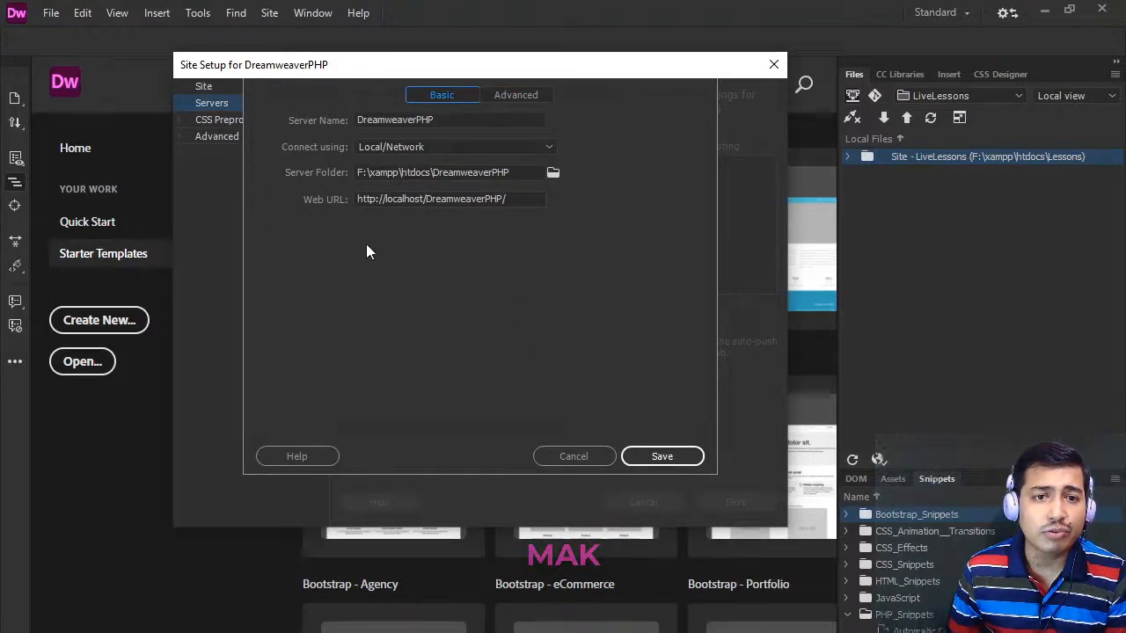
{"action": "left_click", "coordinate": [662, 456]}
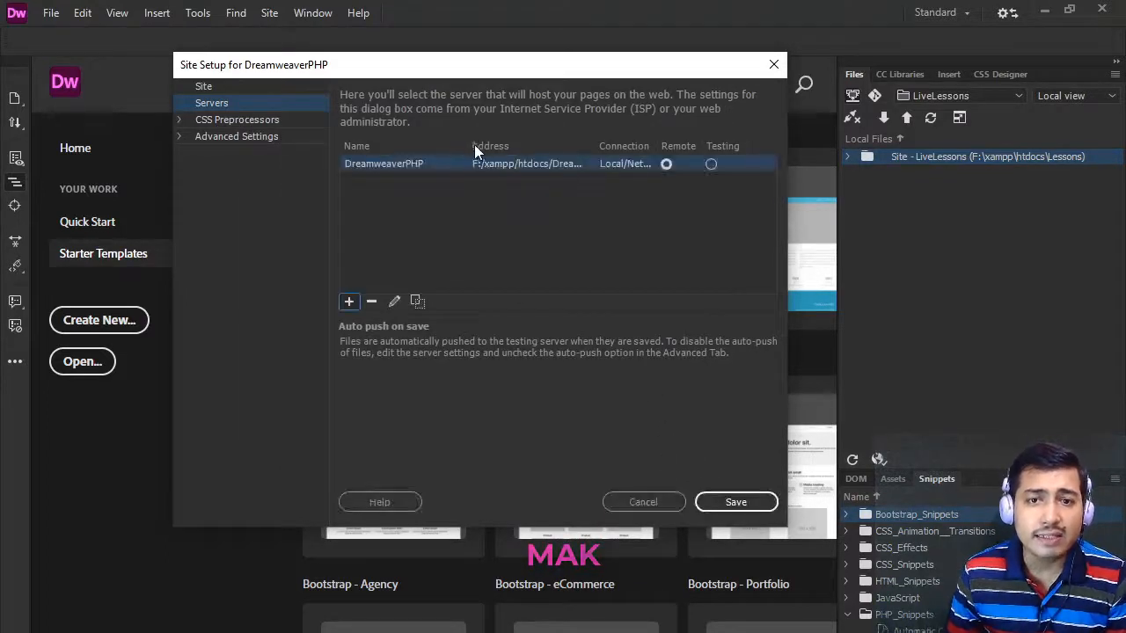
{"action": "left_click", "coordinate": [697, 164]}
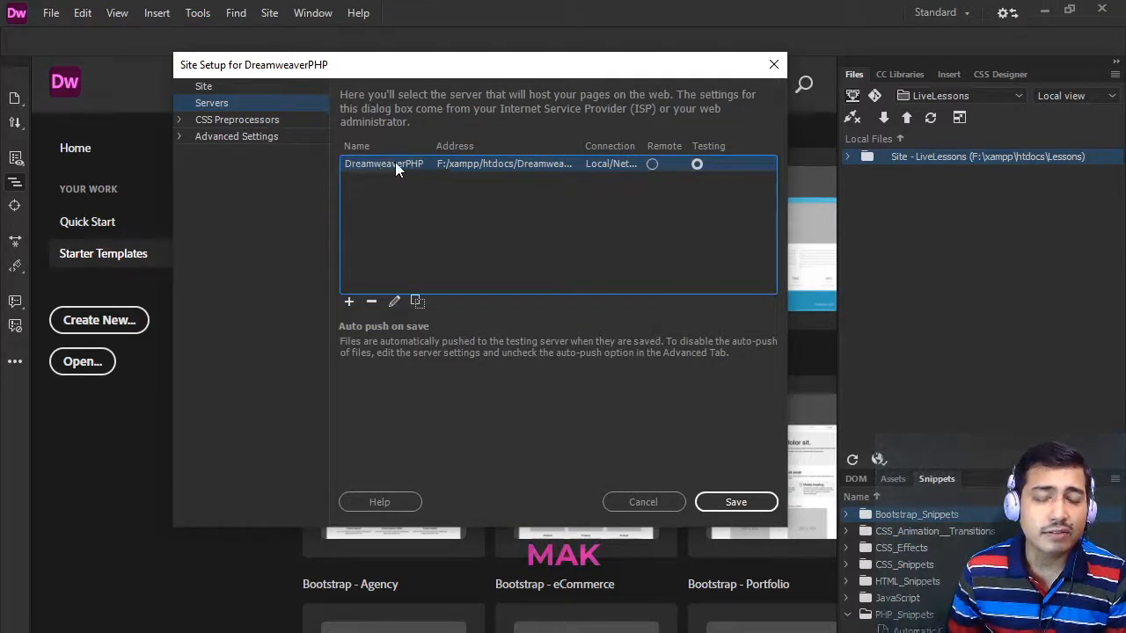
- Review the site's CSS Preprocessors options and the Local Info, File View Columns and Contribute advanced settings
{"action": "left_click", "coordinate": [181, 120]}
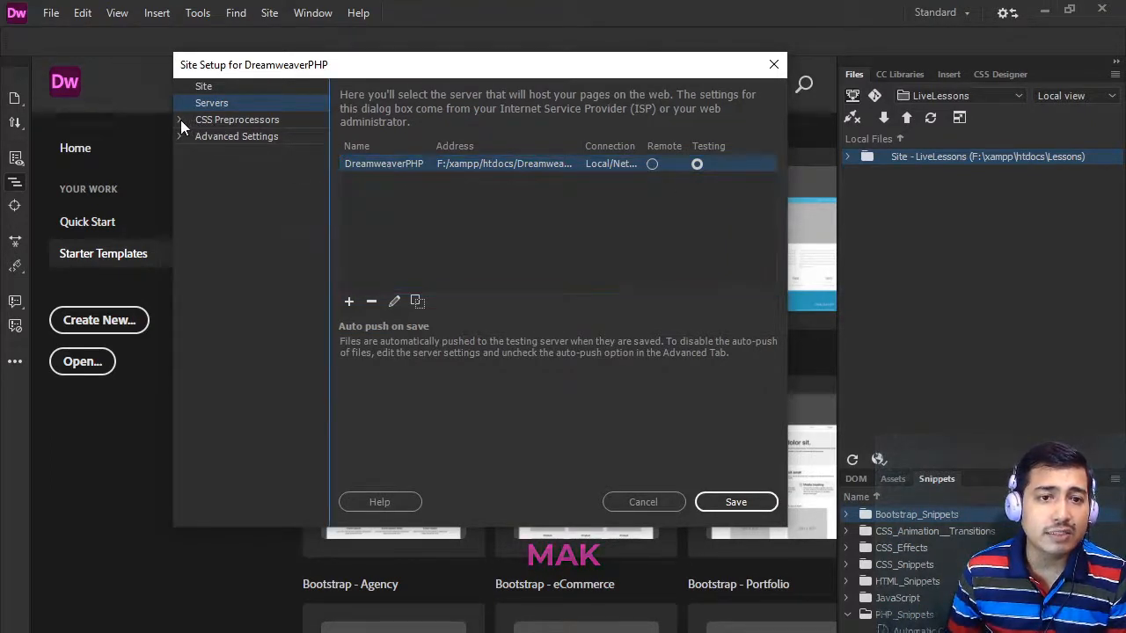
{"action": "left_click", "coordinate": [252, 135]}
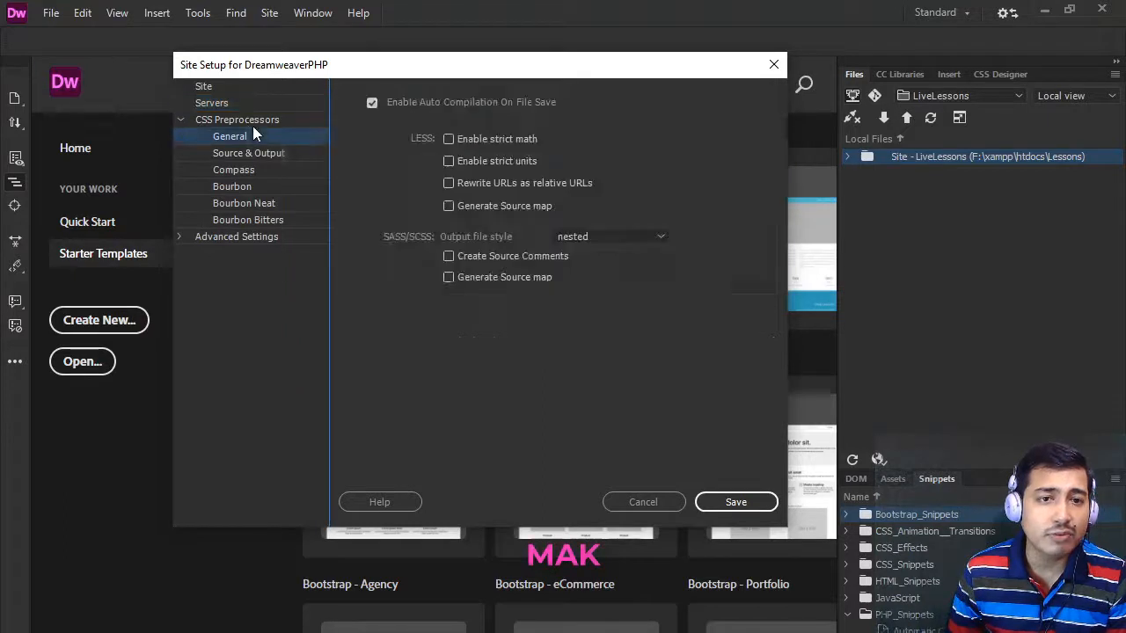
{"action": "left_click", "coordinate": [243, 153]}
{"action": "left_click", "coordinate": [243, 170]}
{"action": "left_click", "coordinate": [245, 201]}
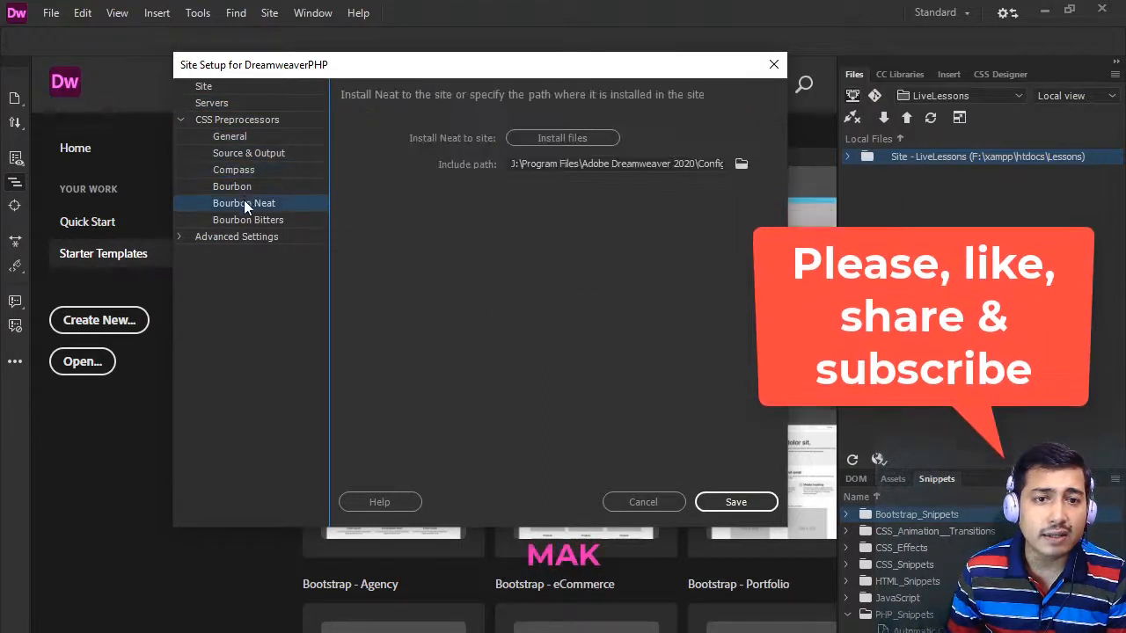
{"action": "left_click", "coordinate": [180, 237]}
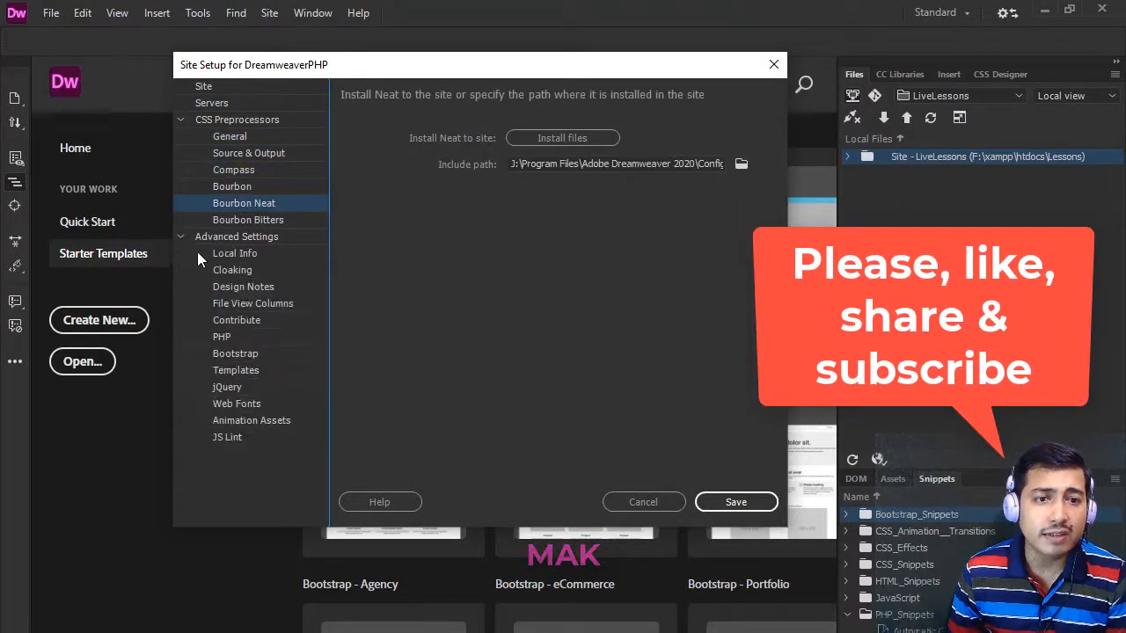
{"action": "left_click", "coordinate": [240, 254]}
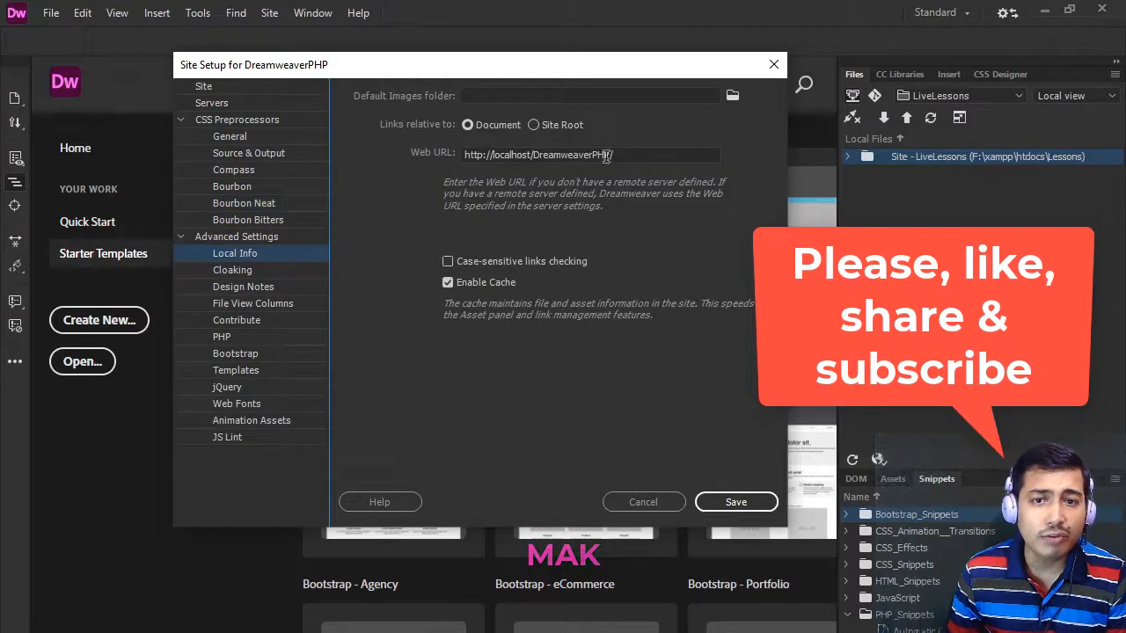
{"action": "left_click", "coordinate": [264, 302]}
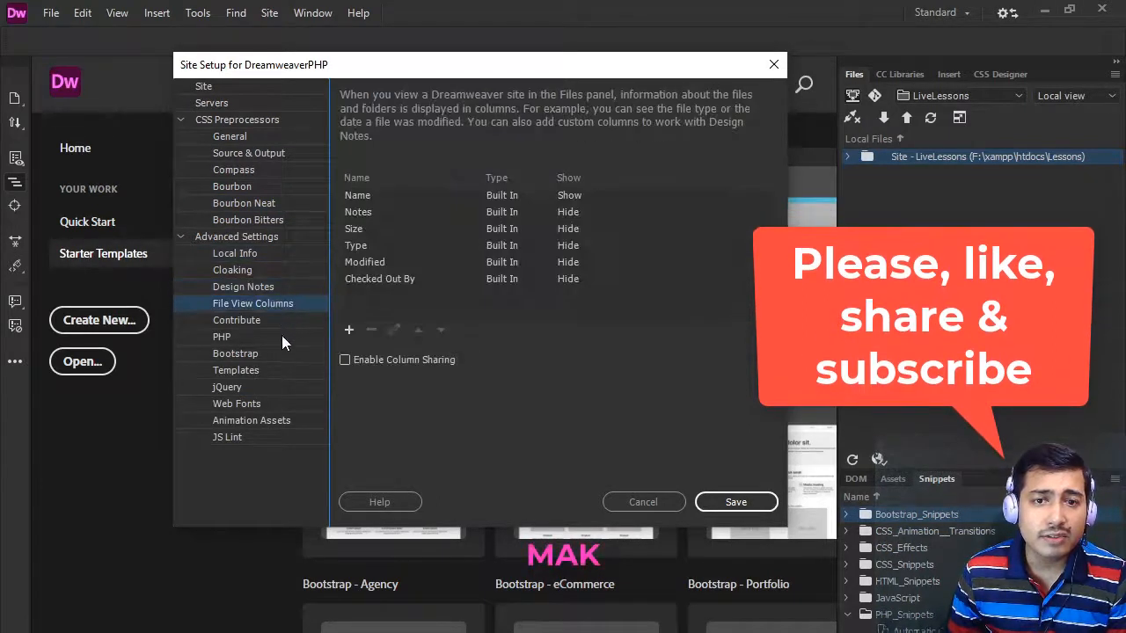
{"action": "left_click", "coordinate": [247, 320]}
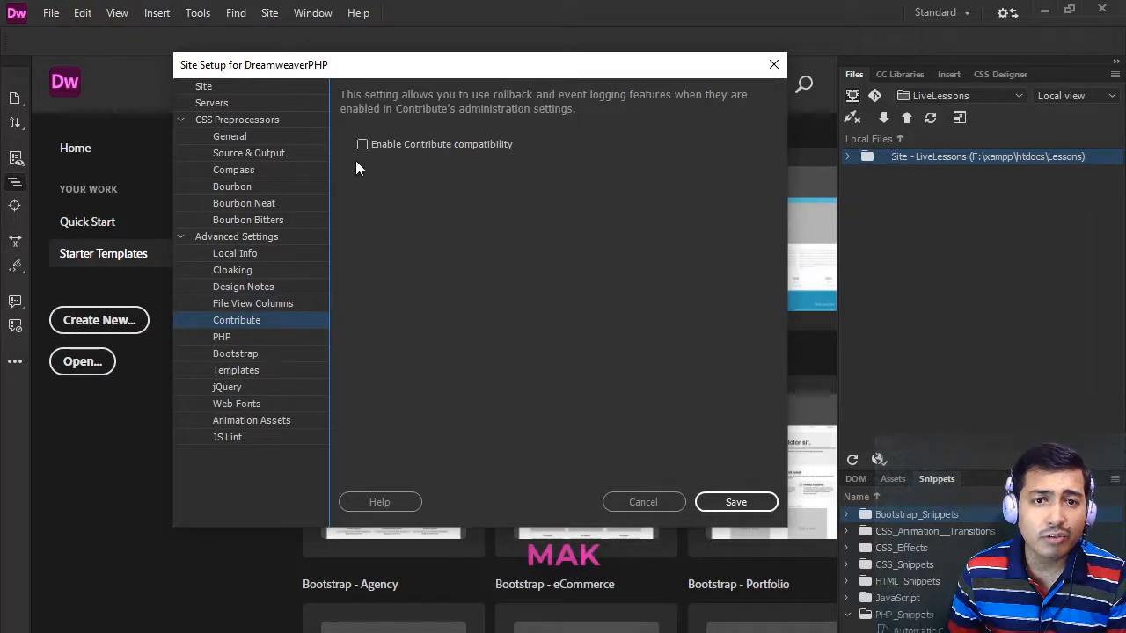
- Set the site's PHP version to PHP 7.1 and save the site setup
{"action": "left_click", "coordinate": [225, 339]}
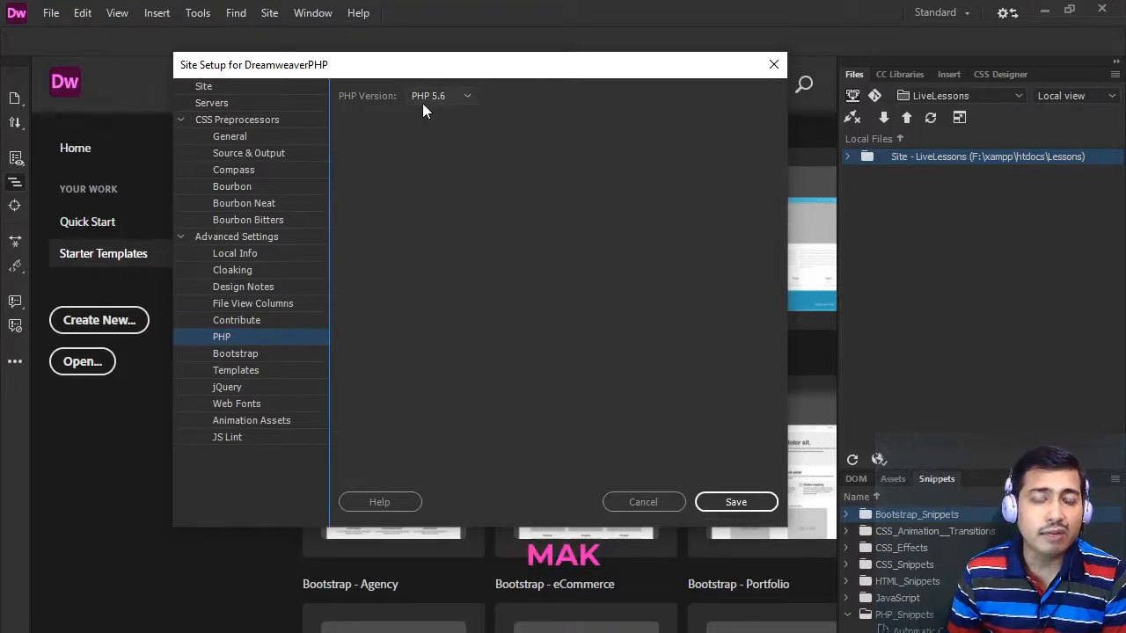
{"action": "left_click", "coordinate": [472, 95]}
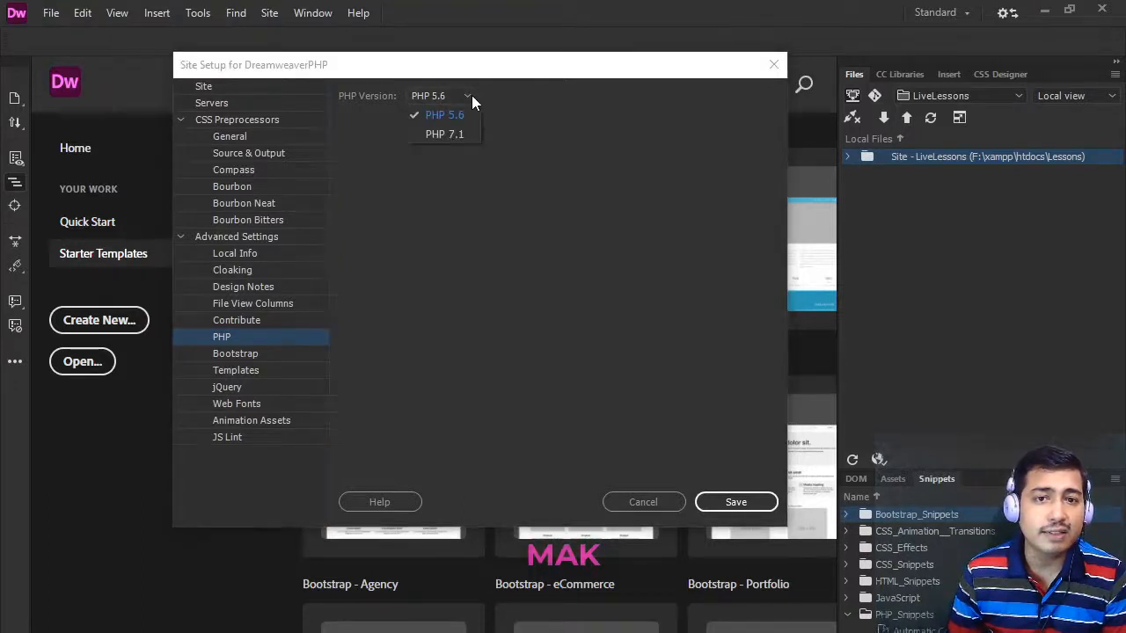
{"action": "left_click", "coordinate": [461, 136]}
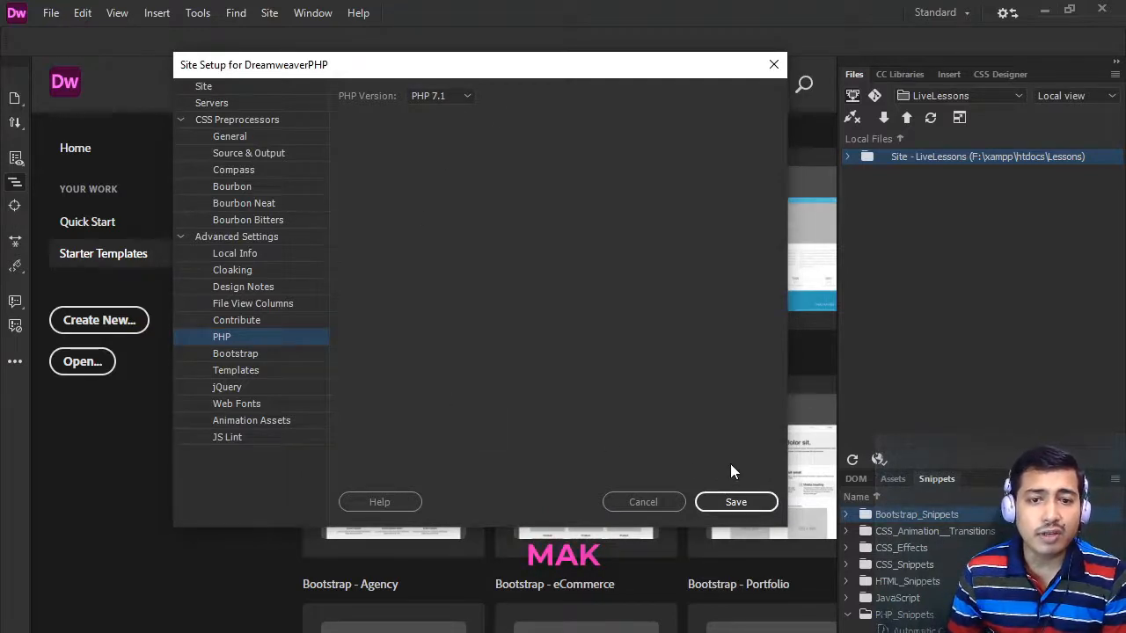
{"action": "left_click", "coordinate": [736, 502]}
- Create a new file named Test.php in the root of the DreamweaverPHP site
{"action": "right_click", "coordinate": [929, 189]}
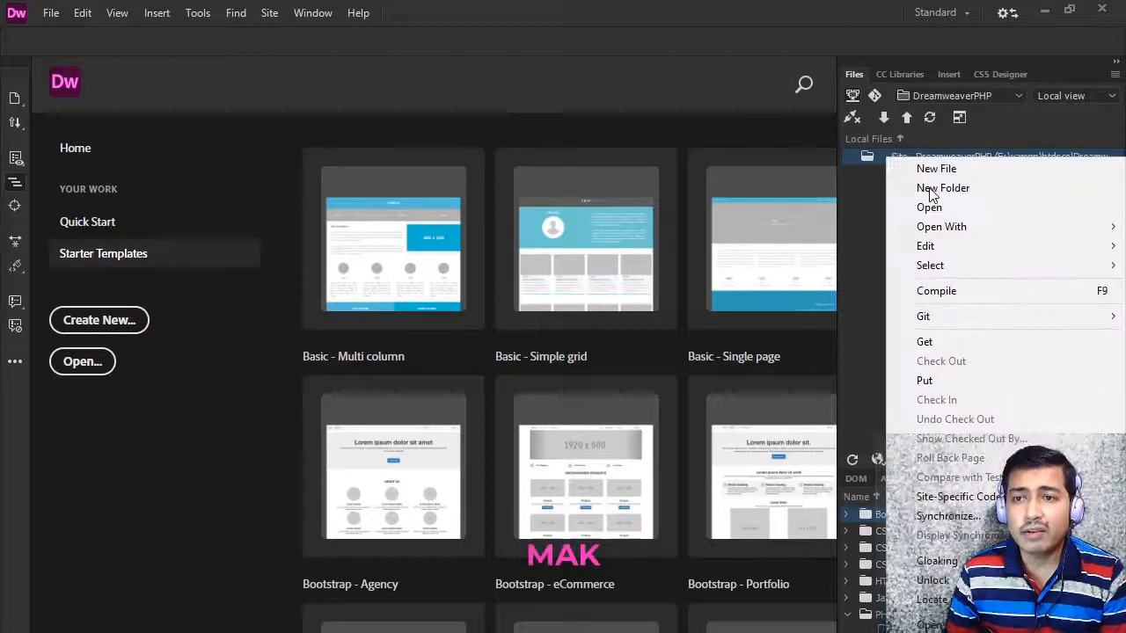
{"action": "left_click", "coordinate": [870, 233]}
{"action": "right_click", "coordinate": [934, 157]}
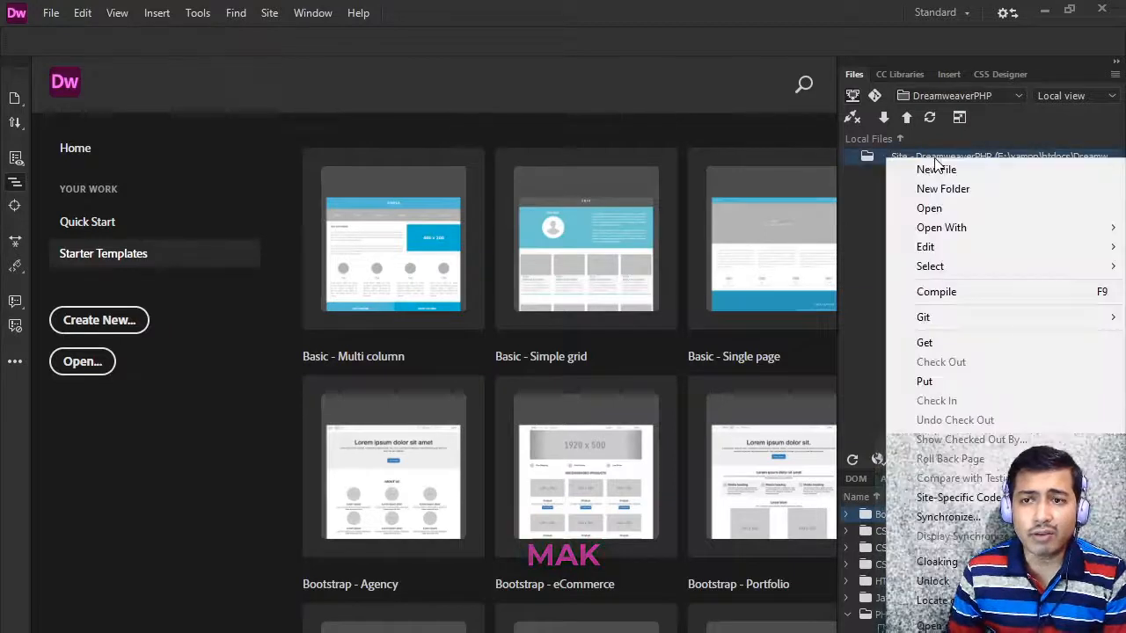
{"action": "left_click", "coordinate": [936, 170]}
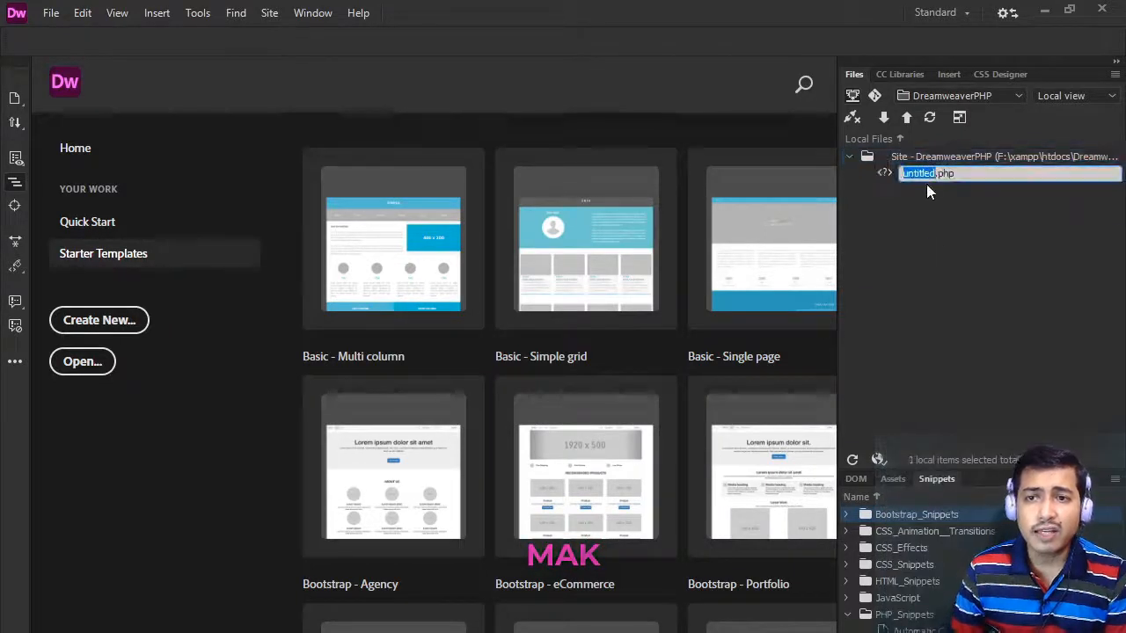
{"action": "type", "text": "Test"}
{"action": "key", "text": "Return"}
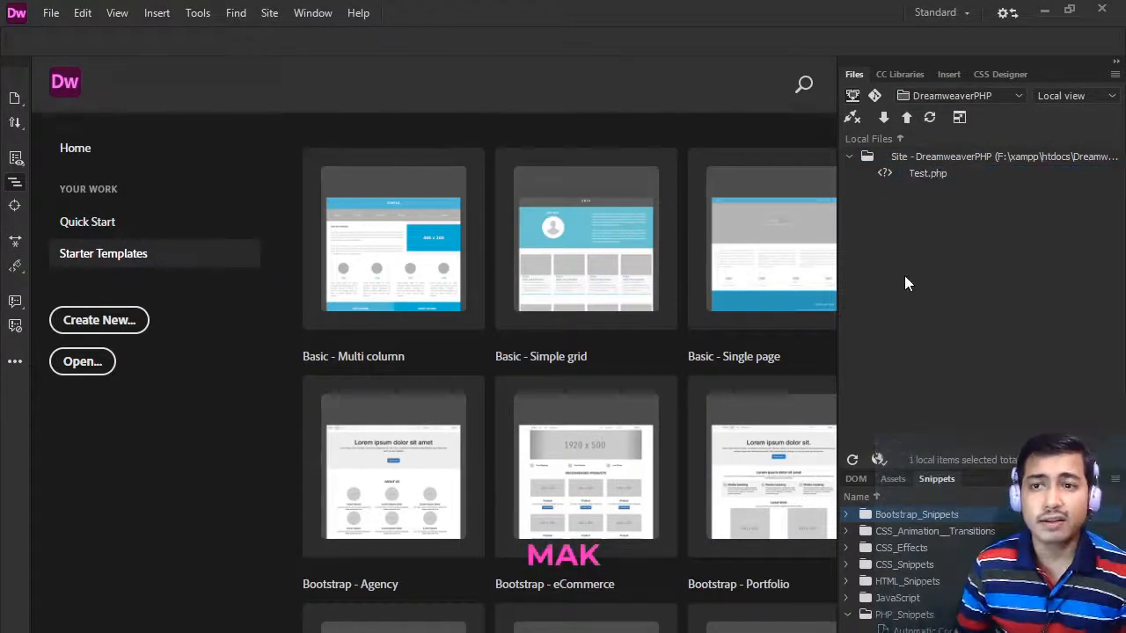
- Open Test.php from the DreamweaverPHP site files and review its default HTML code
{"action": "right_click", "coordinate": [922, 179]}
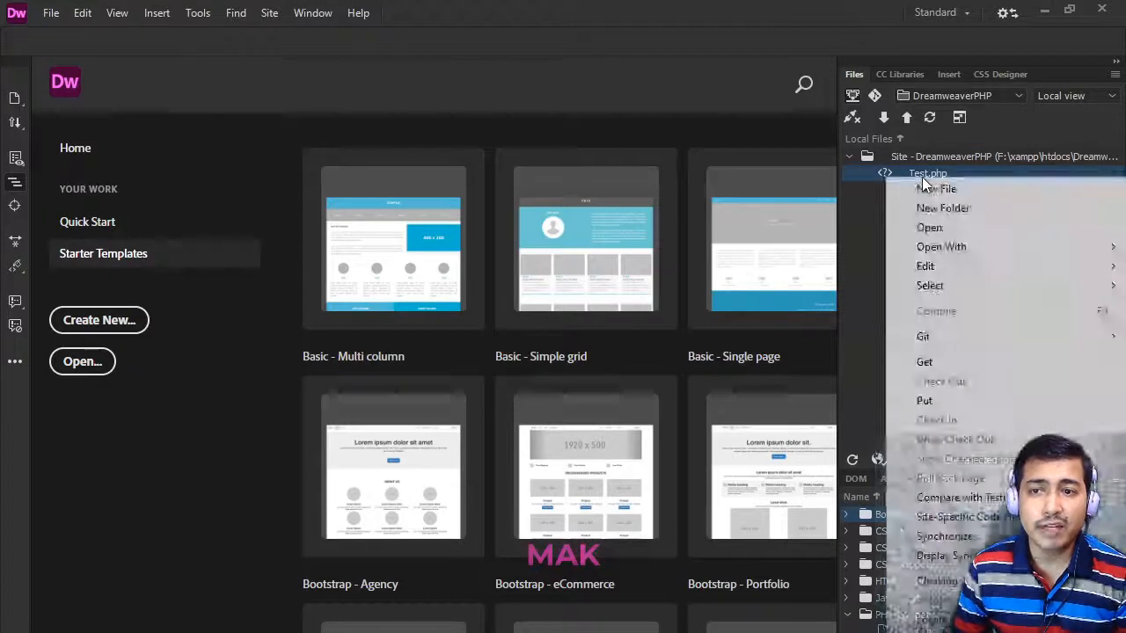
{"action": "left_click", "coordinate": [930, 223]}
{"action": "left_click_drag", "start_coordinate": [142, 517], "coordinate": [81, 370]}
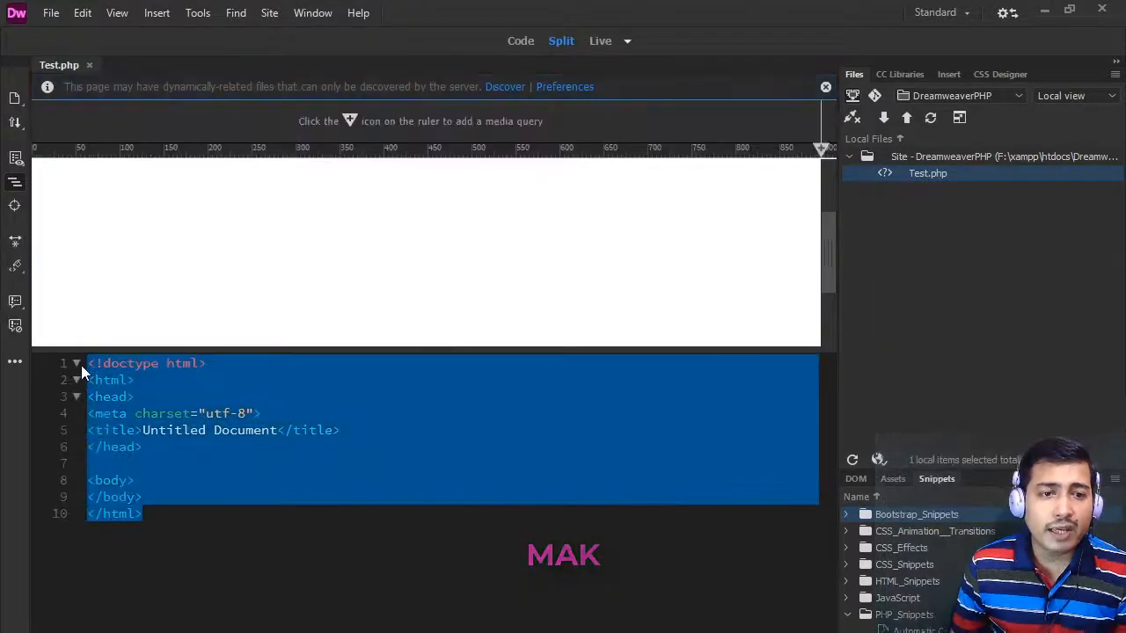
{"action": "left_click", "coordinate": [324, 501]}
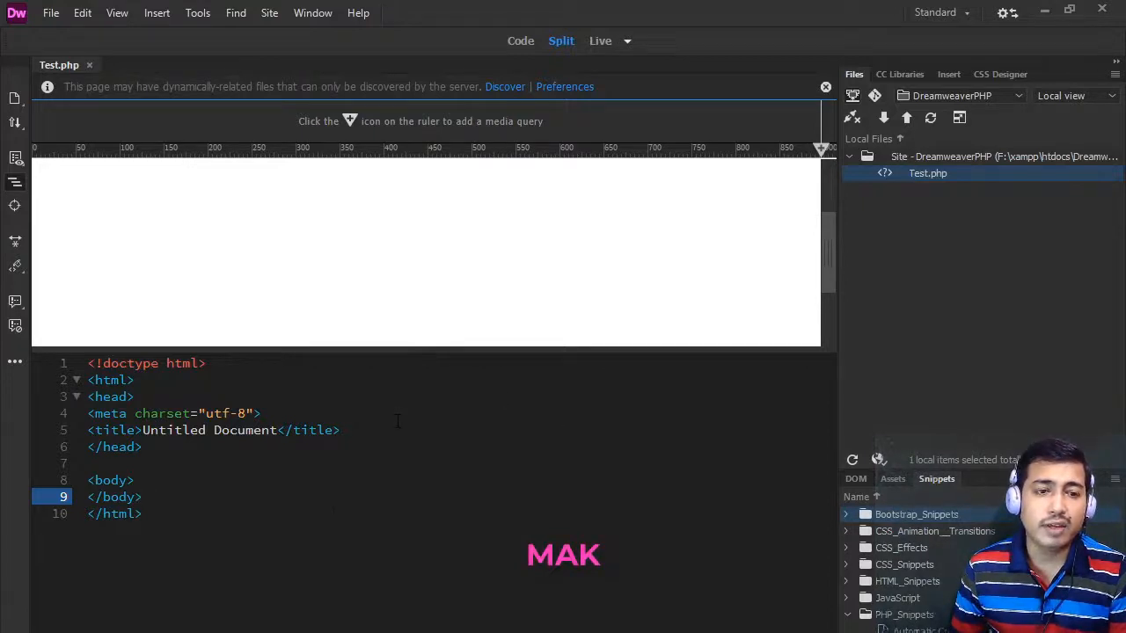
- Compare Test.php in Code, Live and Split views, keep it in Split view, and widen the Files panel
{"action": "key", "text": "Up"}
{"action": "key", "text": "Up"}
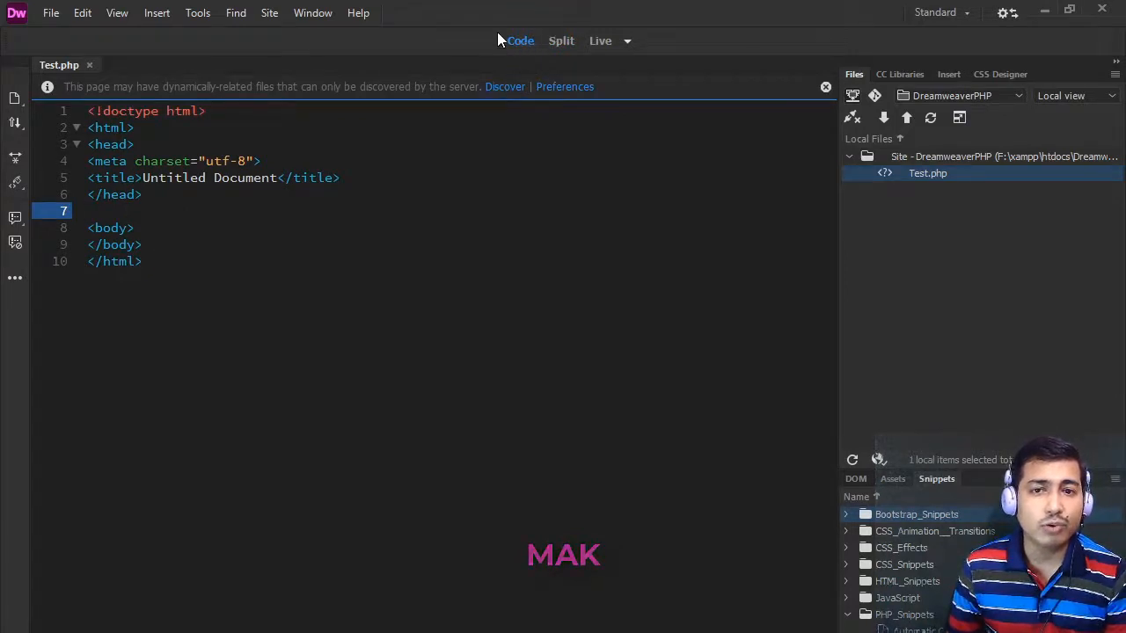
{"action": "left_click", "coordinate": [559, 42]}
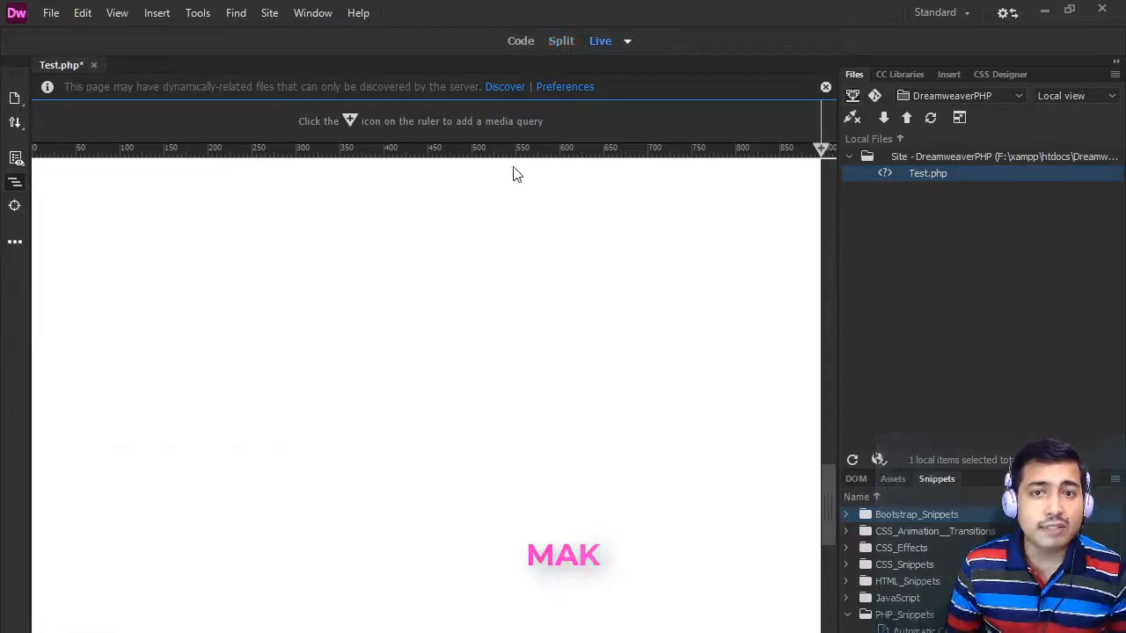
{"action": "left_click", "coordinate": [561, 40]}
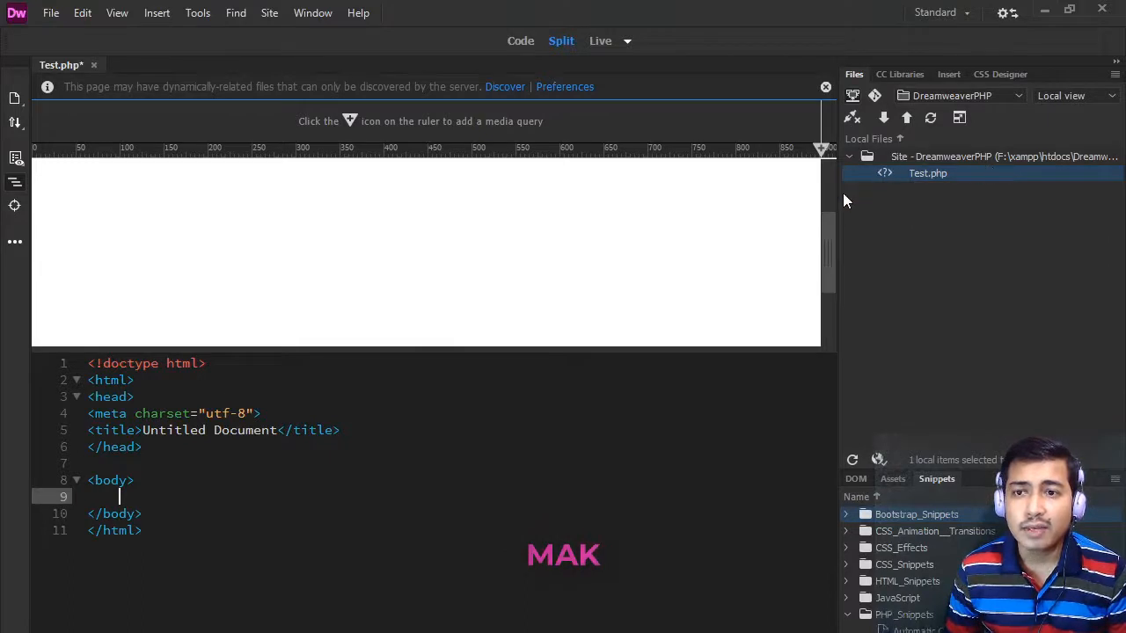
{"action": "left_click_drag", "start_coordinate": [837, 190], "coordinate": [662, 188]}
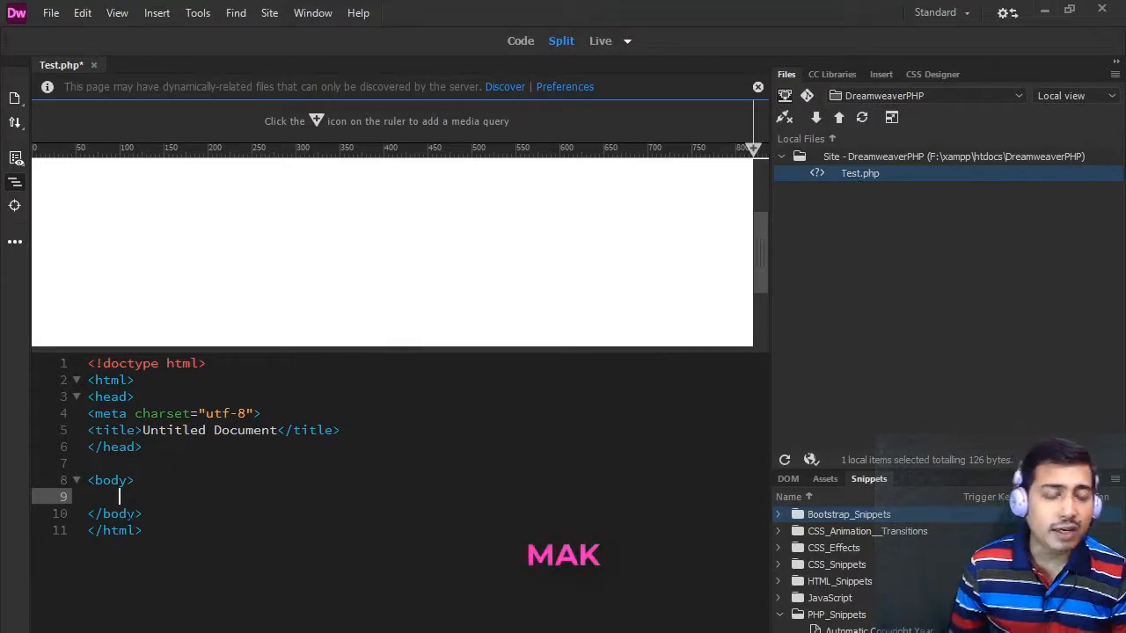
- Insert a PHP block inside the body, with <?php and ?> on separate lines and blank lines between them
{"action": "left_click", "coordinate": [120, 497]}
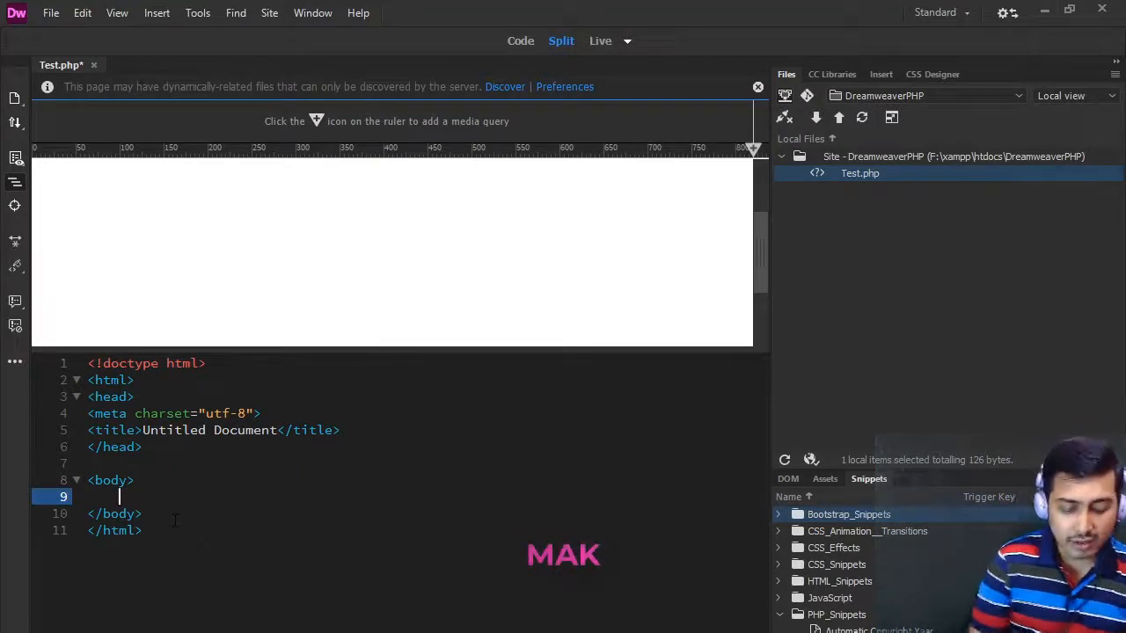
{"action": "type", "text": "<?"}
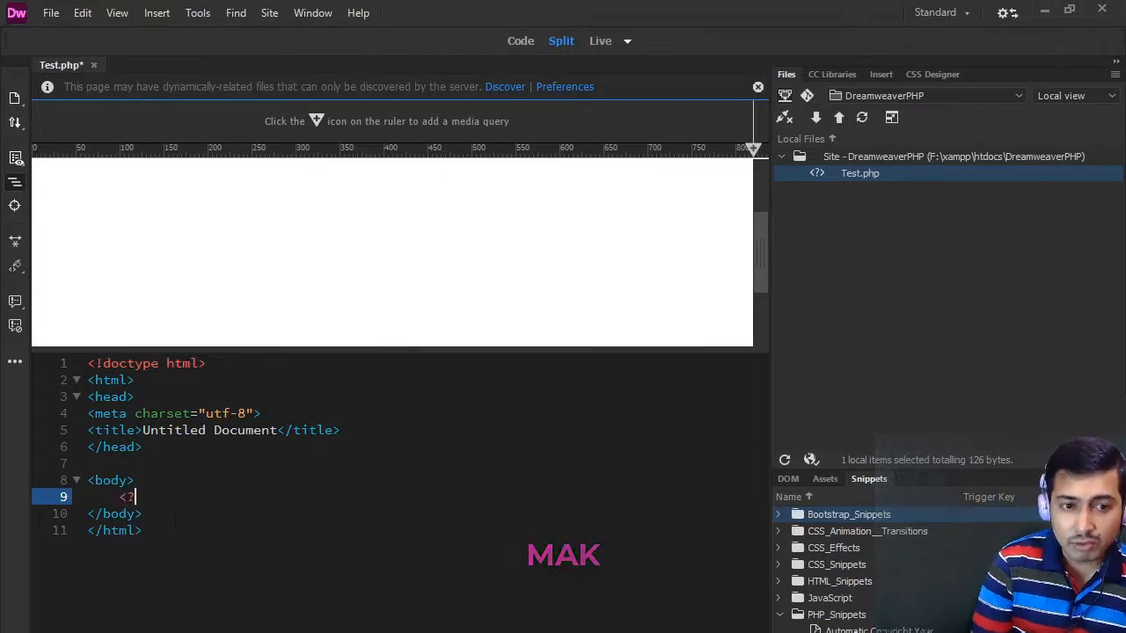
{"action": "type", "text": "php   "}
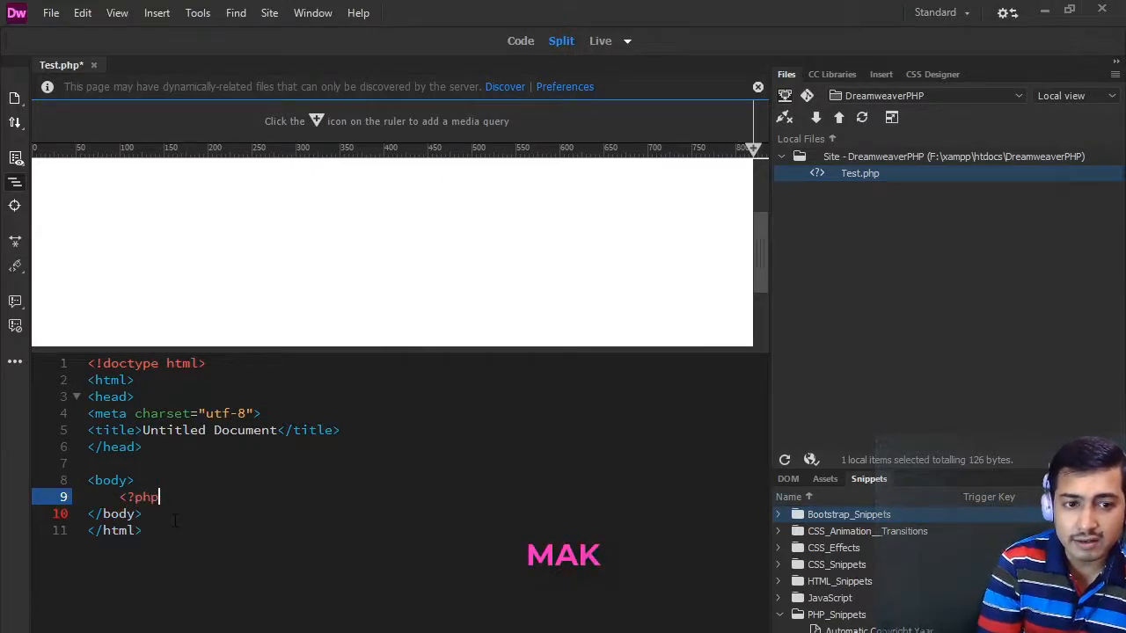
{"action": "type", "text": "    ?>"}
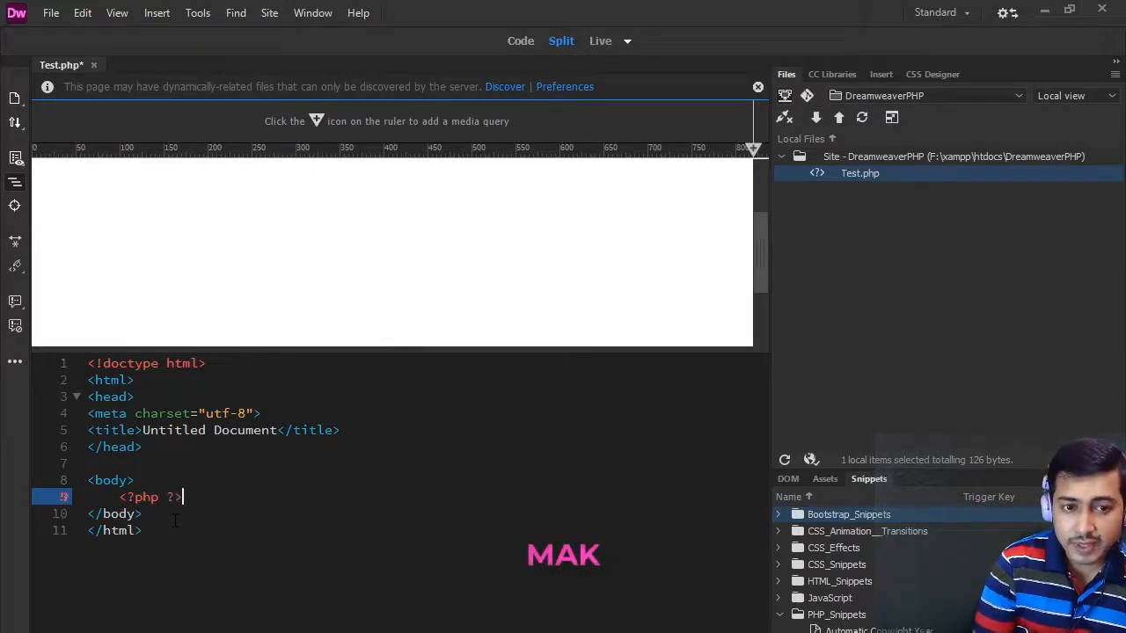
{"action": "key", "text": "Left"}
{"action": "key", "text": "Left"}
{"action": "key", "text": "Return"}
{"action": "key", "text": "Return"}
{"action": "key", "text": "Return"}
{"action": "key", "text": "Up"}
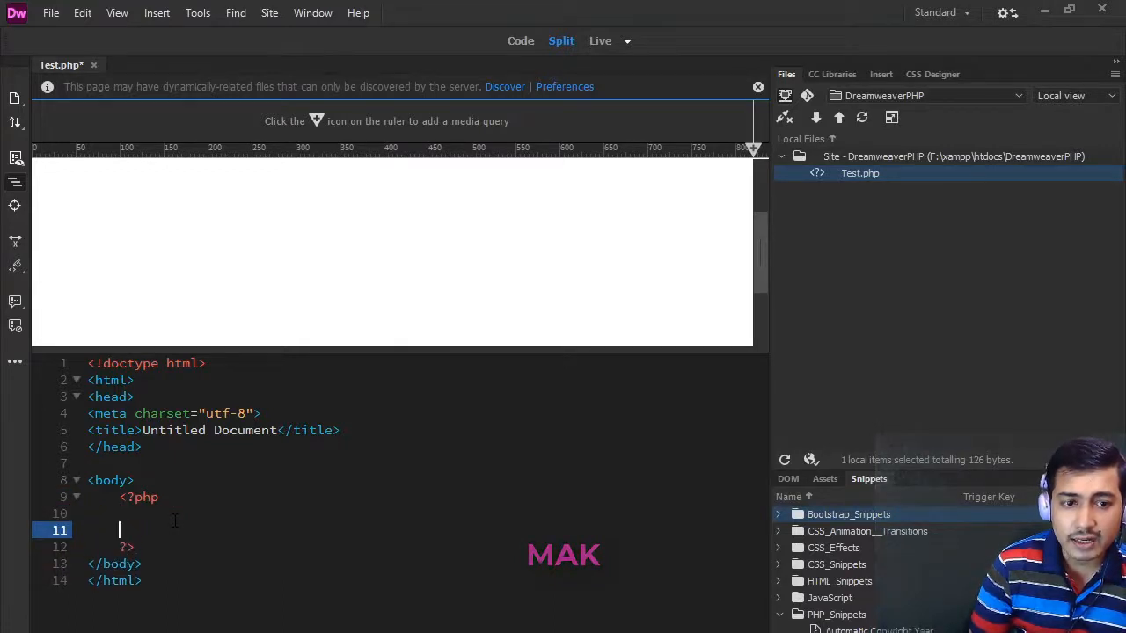
- Add echo "Hello World!"; inside the PHP block, save Test.php and refresh the live preview
{"action": "key", "text": "Tab"}
{"action": "type", "text": "echo"}
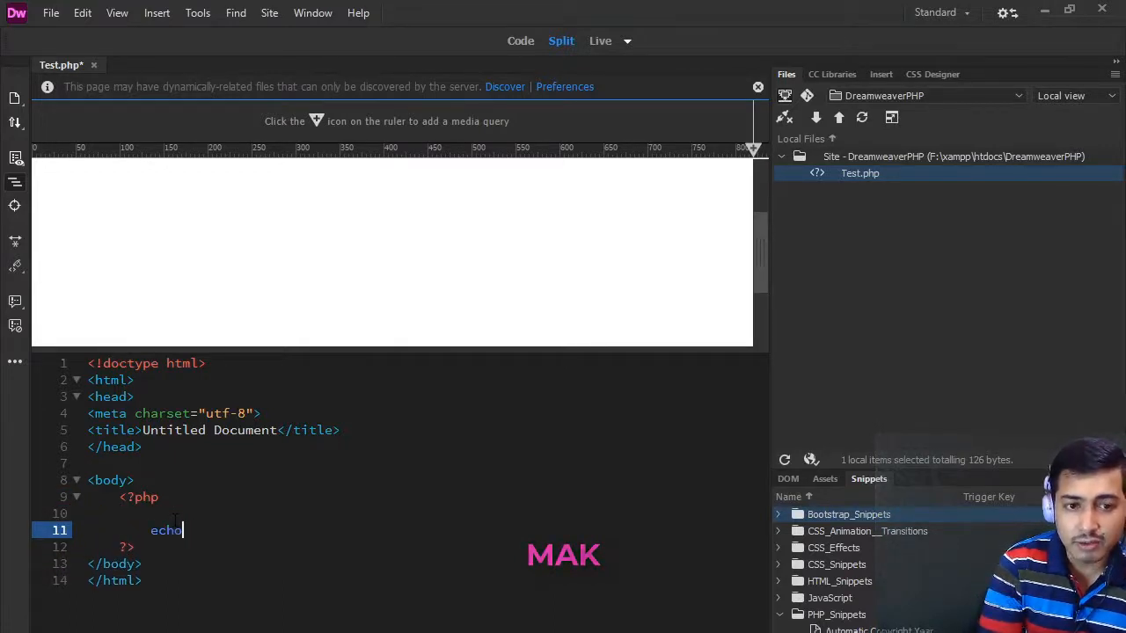
{"action": "type", "text": " \"Hello World!\""}
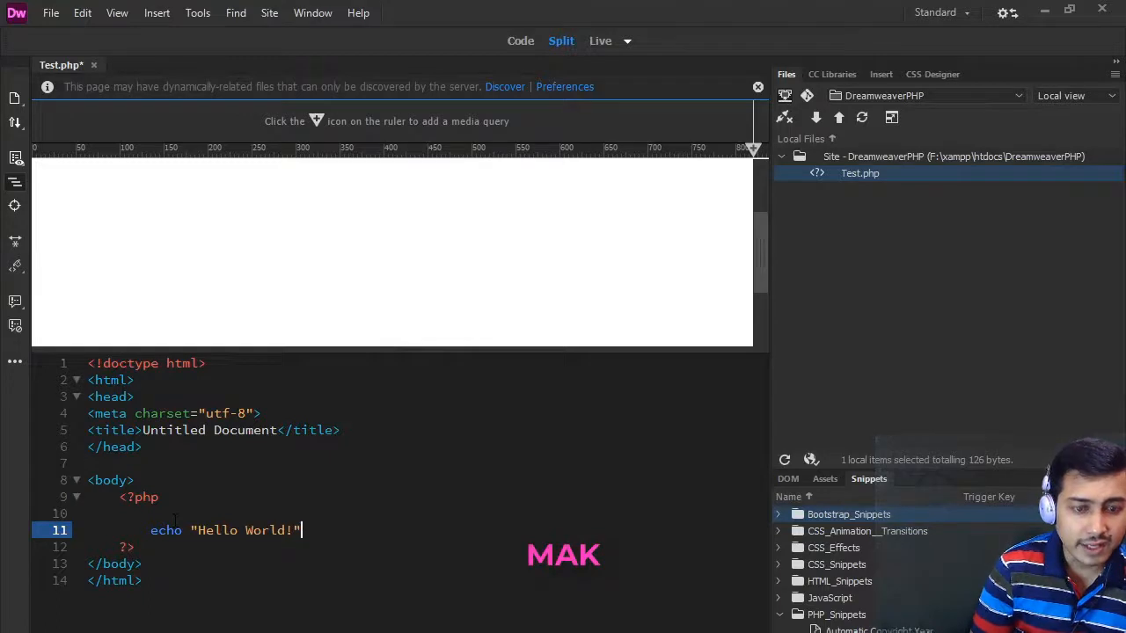
{"action": "type", "text": ";"}
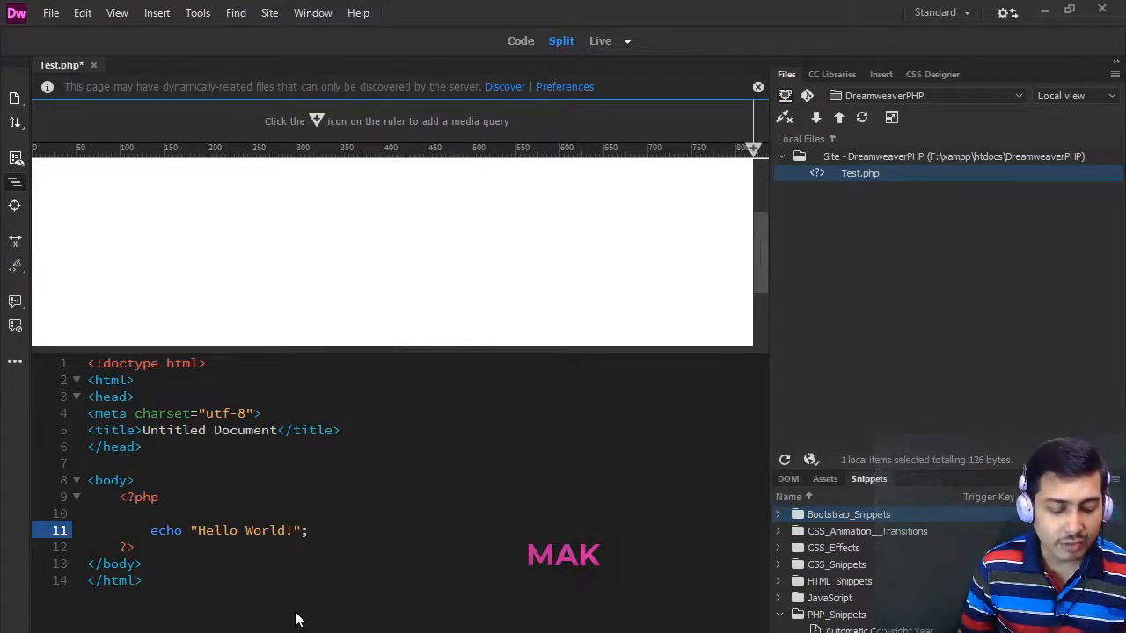
{"action": "key", "text": "ctrl+s"}
{"action": "left_click", "coordinate": [164, 226]}
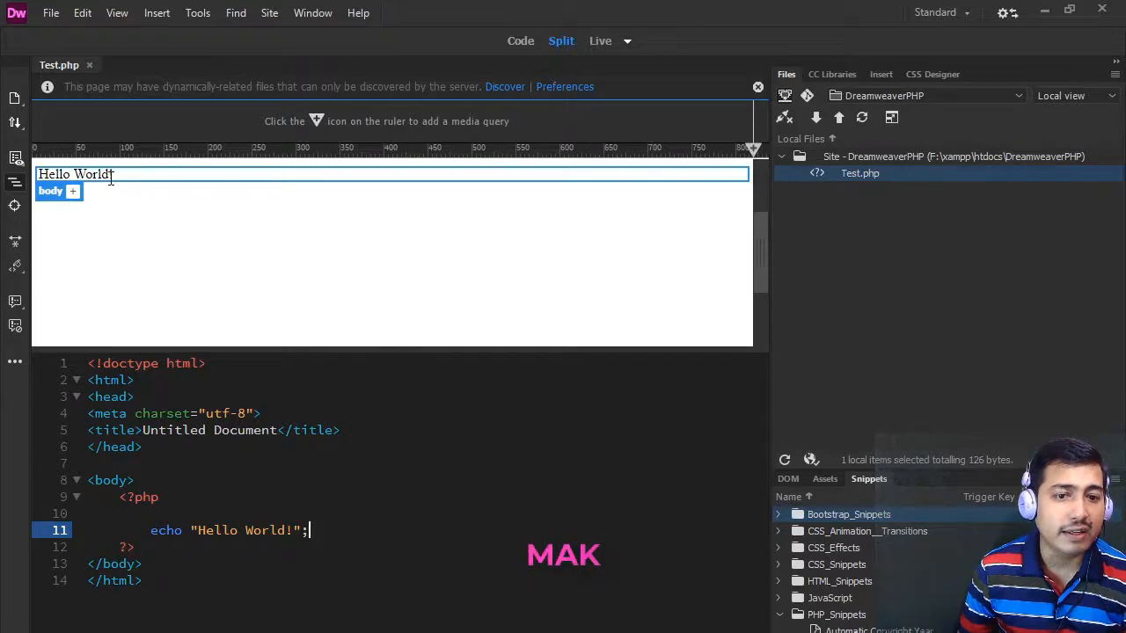
- Stop Apache in the XAMPP Control Panel, add echo "Hi there"; below the Hello World line in Test.php, and save
{"action": "left_click", "coordinate": [1046, 11]}
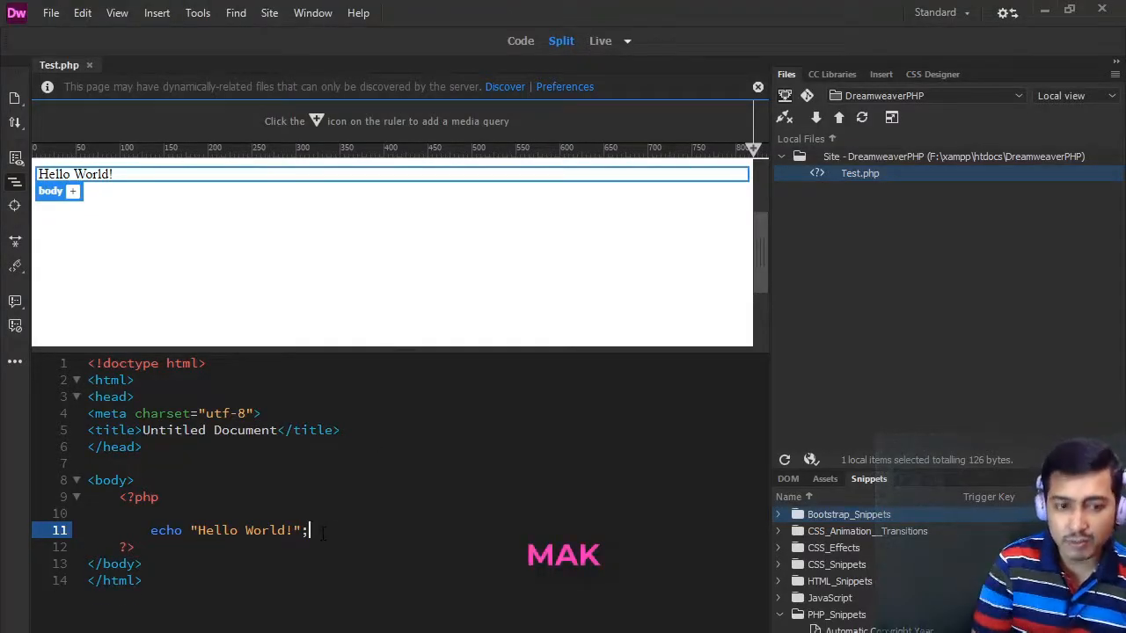
{"action": "key", "text": "Return"}
{"action": "type", "text": "e"}
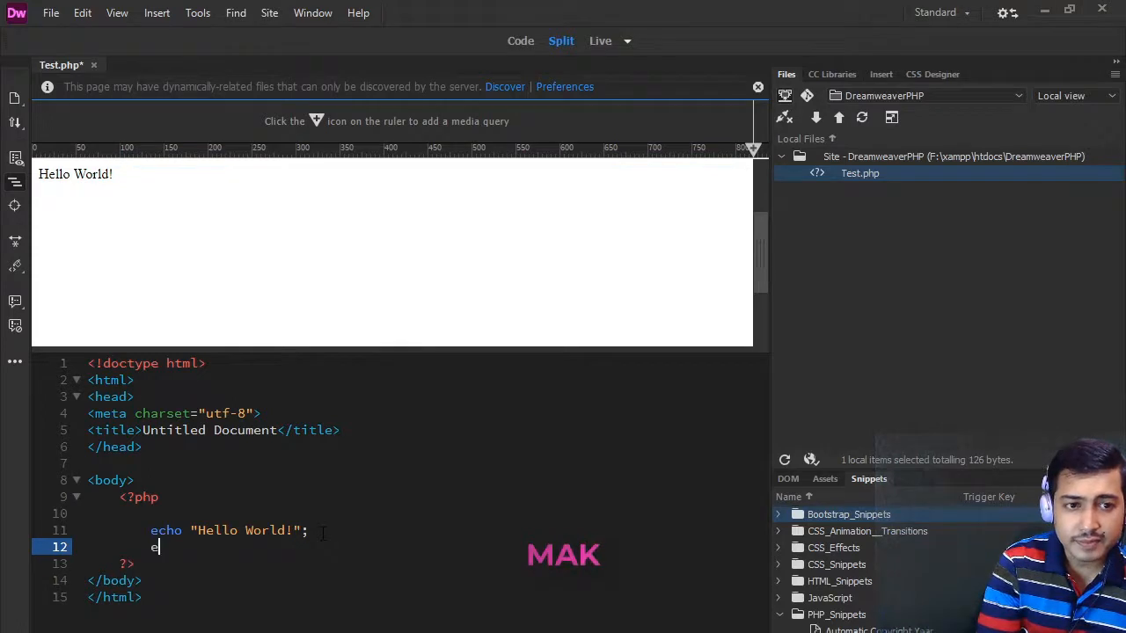
{"action": "type", "text": "cho \"Hi there\";"}
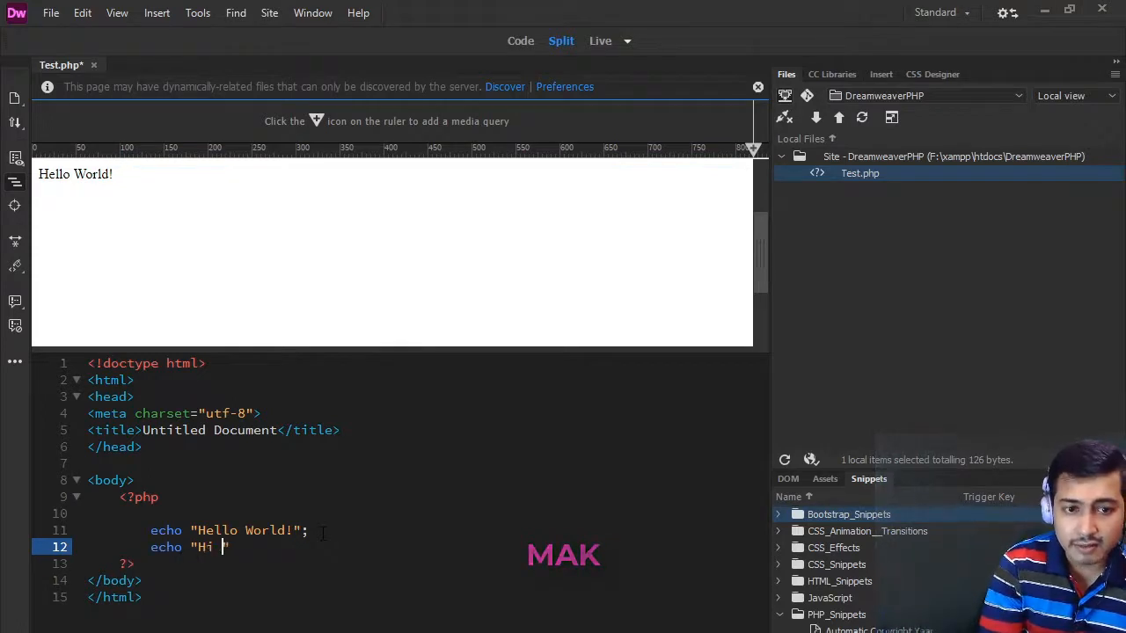
{"action": "key", "text": "ctrl+s"}
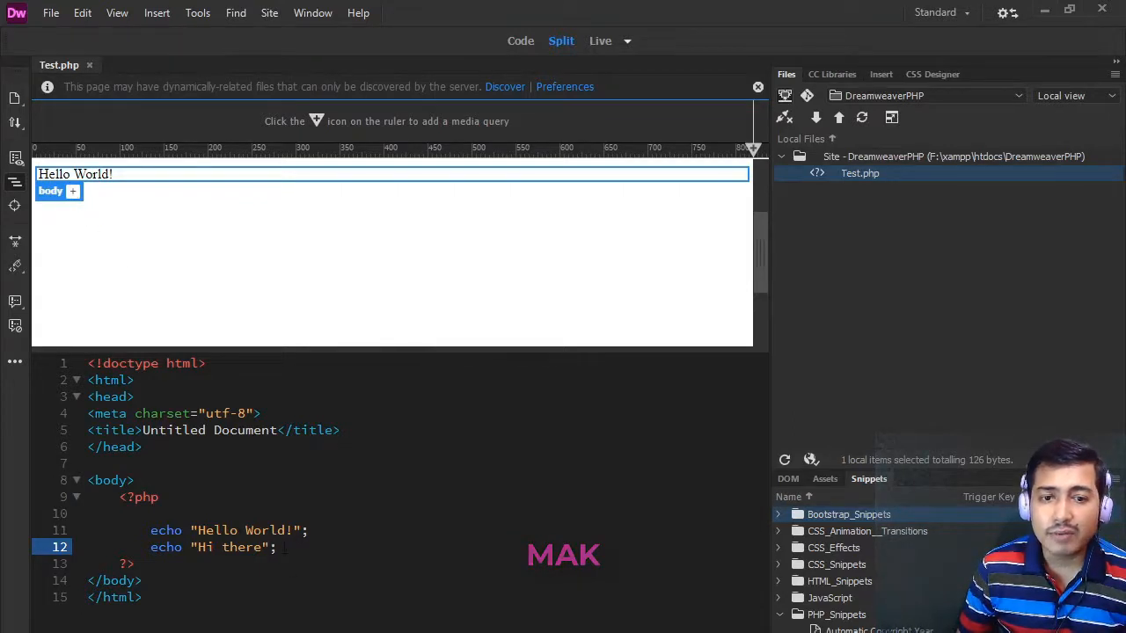
- Check Apache's status in the XAMPP Control Panel and compare Test.php's echo lines with the preview in Live, Code and Split views
{"action": "key", "text": "ctrl+shift+Left"}
{"action": "key", "text": "ctrl+shift+Left"}
{"action": "key", "text": "ctrl+shift+Left"}
{"action": "key", "text": "ctrl+shift+Left"}
{"action": "key", "text": "shift+Up"}
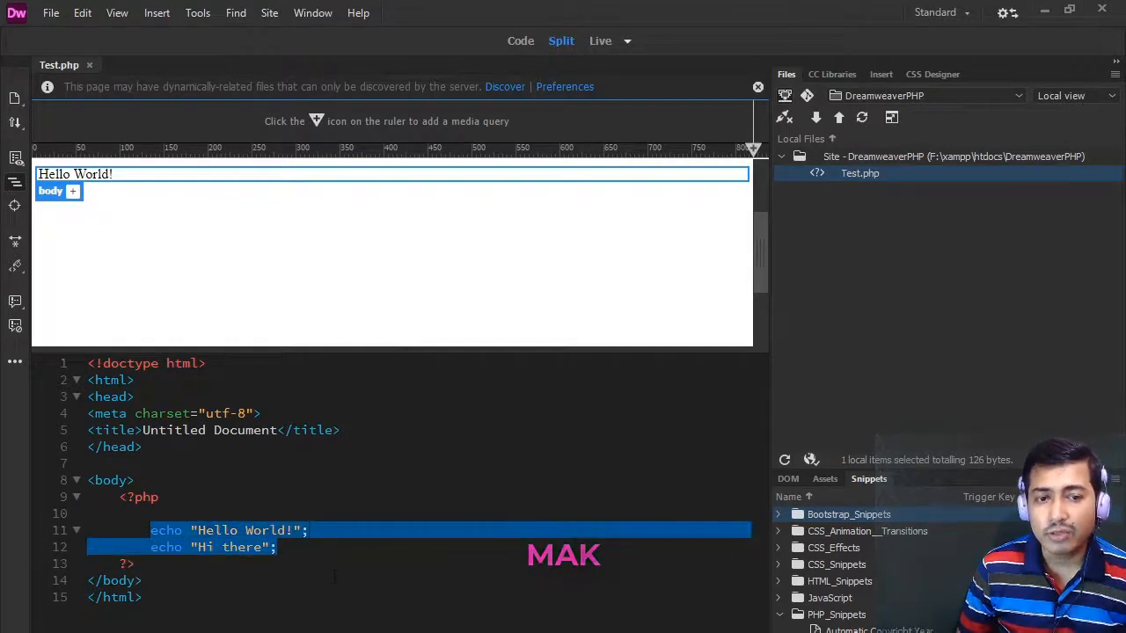
{"action": "left_click", "coordinate": [286, 547]}
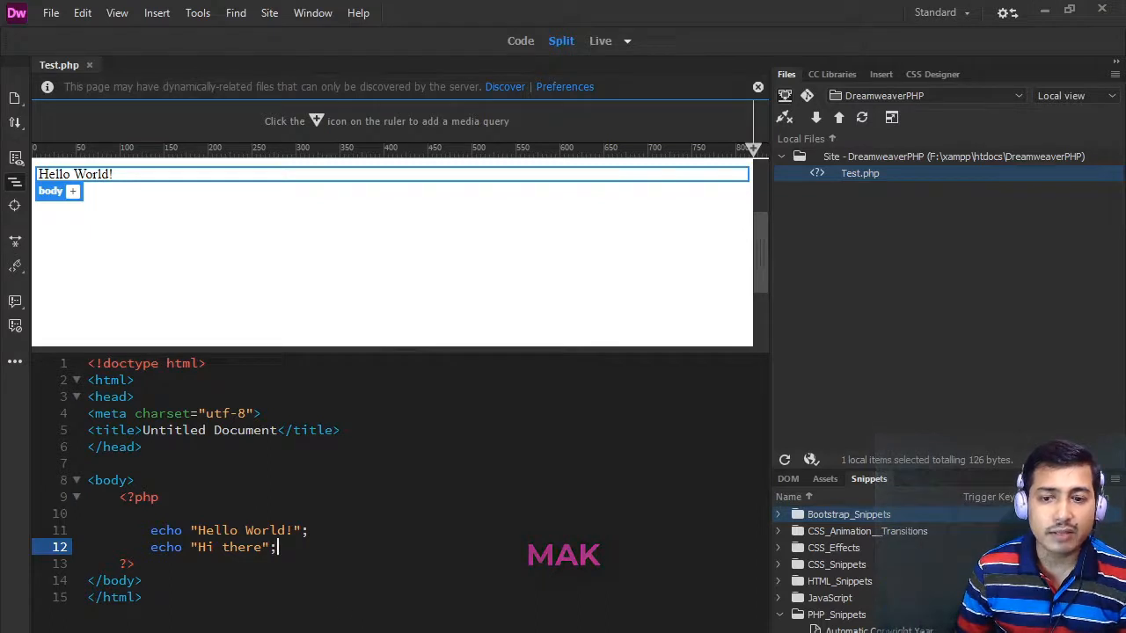
{"action": "key", "text": "alt+Tab"}
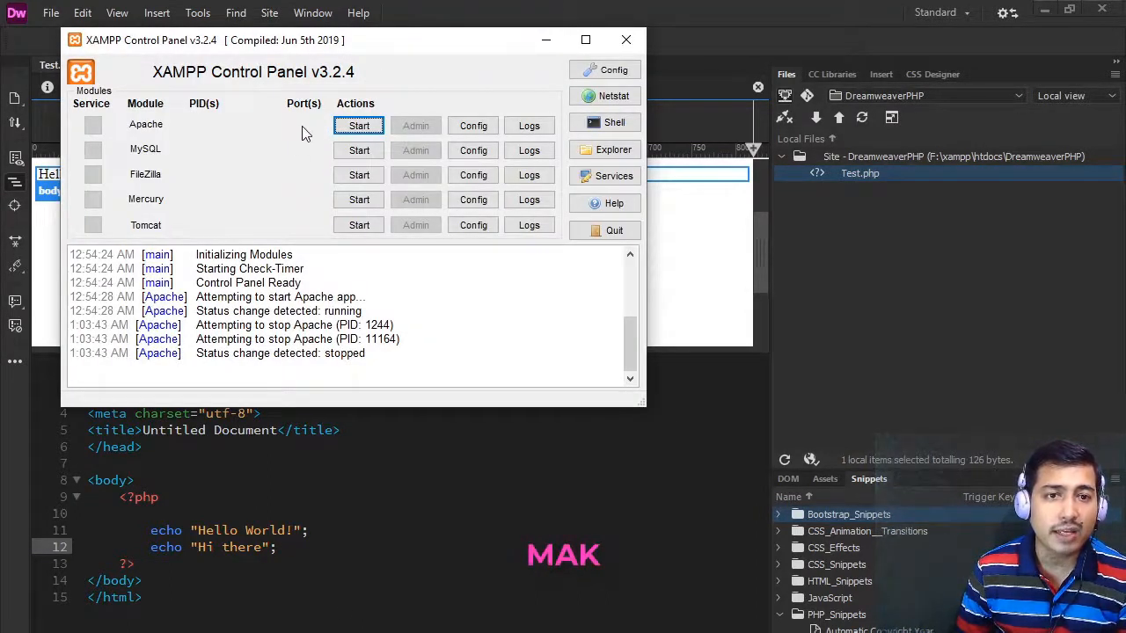
{"action": "key", "text": "alt+Tab"}
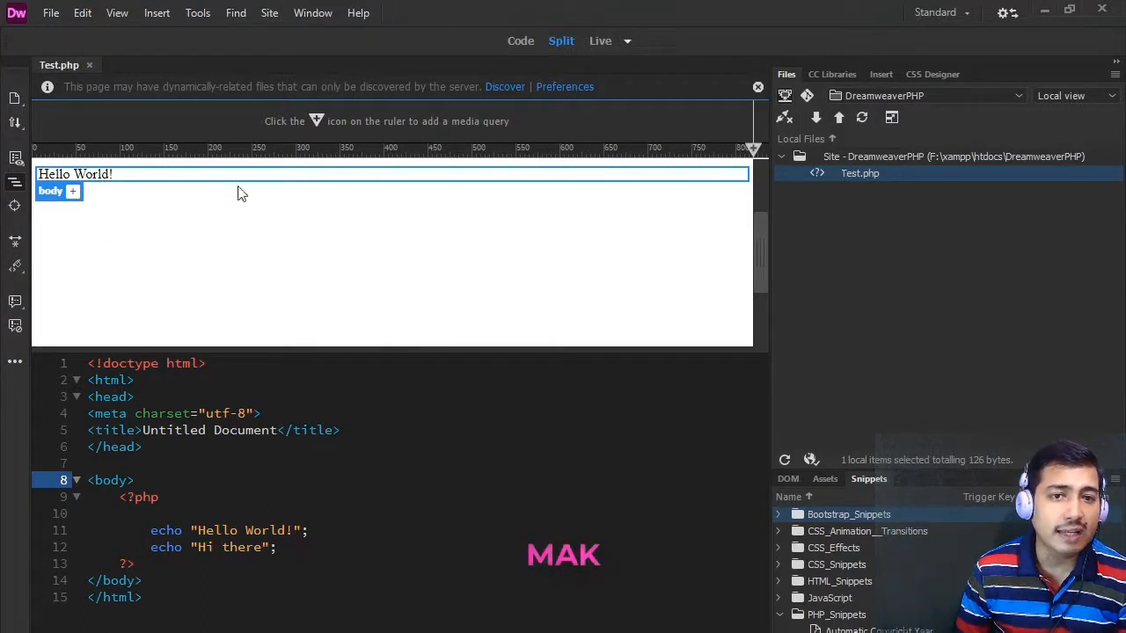
{"action": "left_click", "coordinate": [600, 41]}
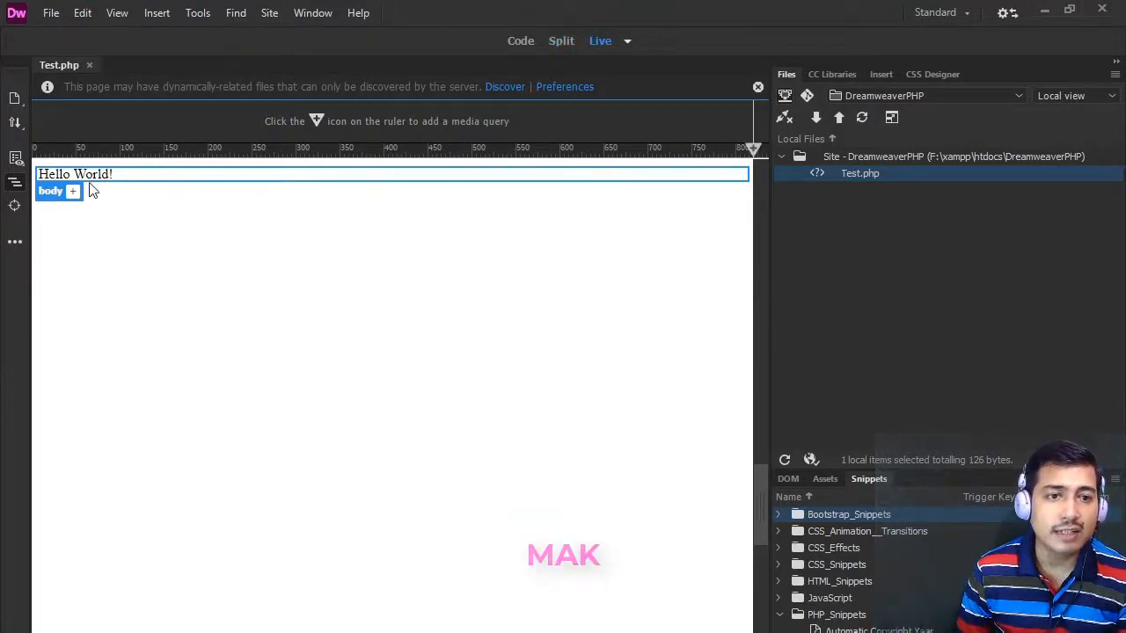
{"action": "left_click", "coordinate": [559, 40]}
{"action": "left_click", "coordinate": [525, 42]}
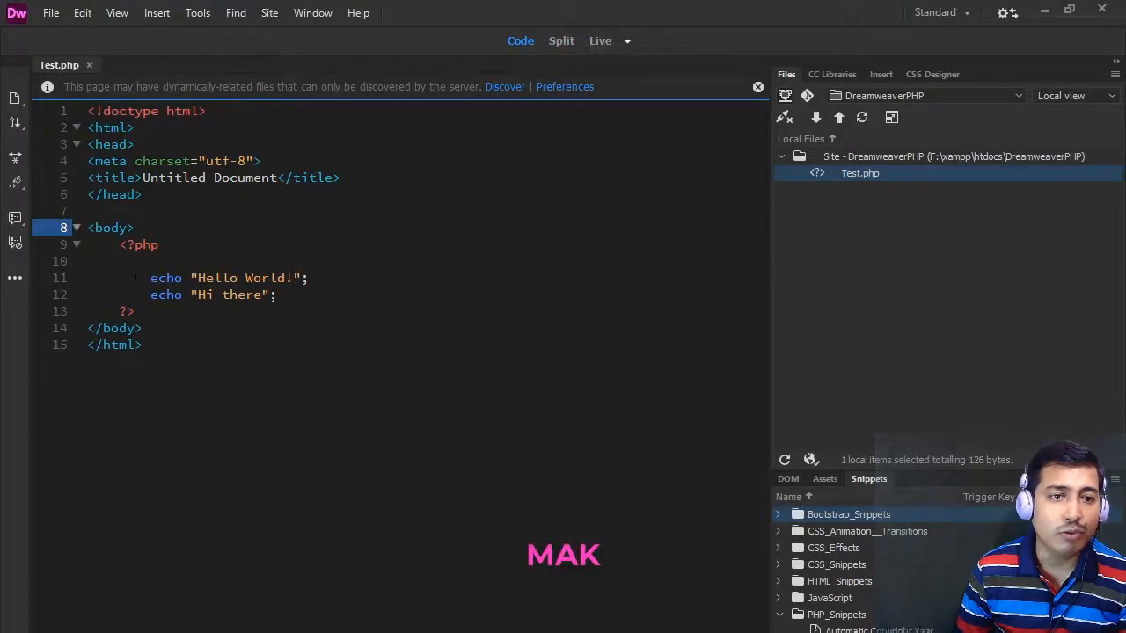
{"action": "left_click", "coordinate": [563, 42]}
- Start Apache in the XAMPP Control Panel, return to Dreamweaver and resave Test.php
{"action": "key", "text": "alt+Tab"}
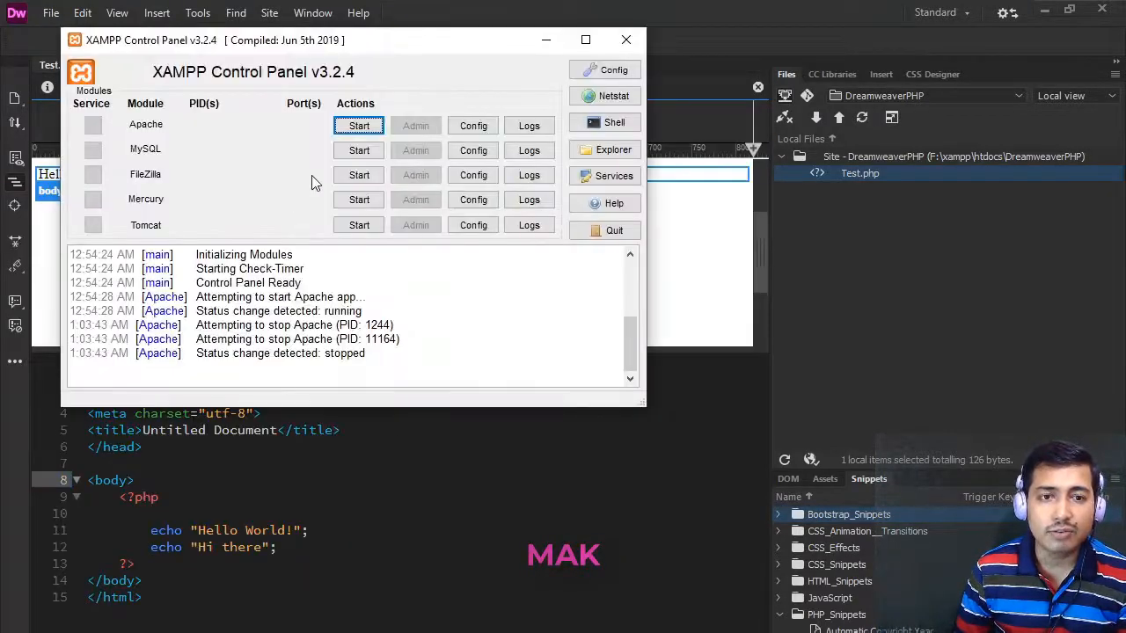
{"action": "left_click", "coordinate": [357, 130]}
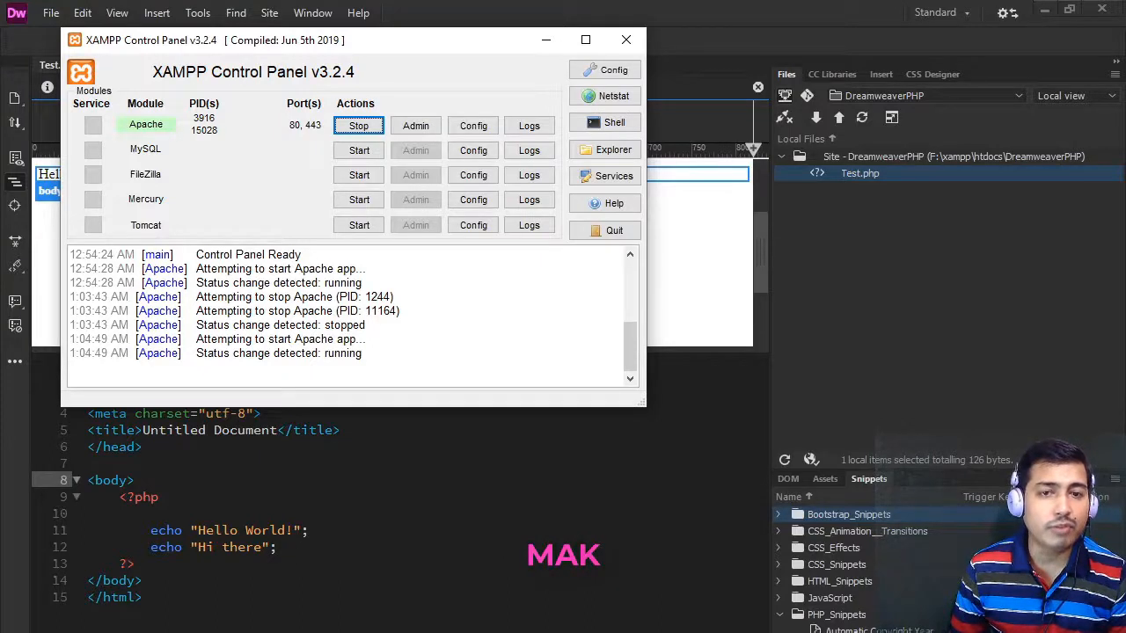
{"action": "left_click", "coordinate": [322, 548]}
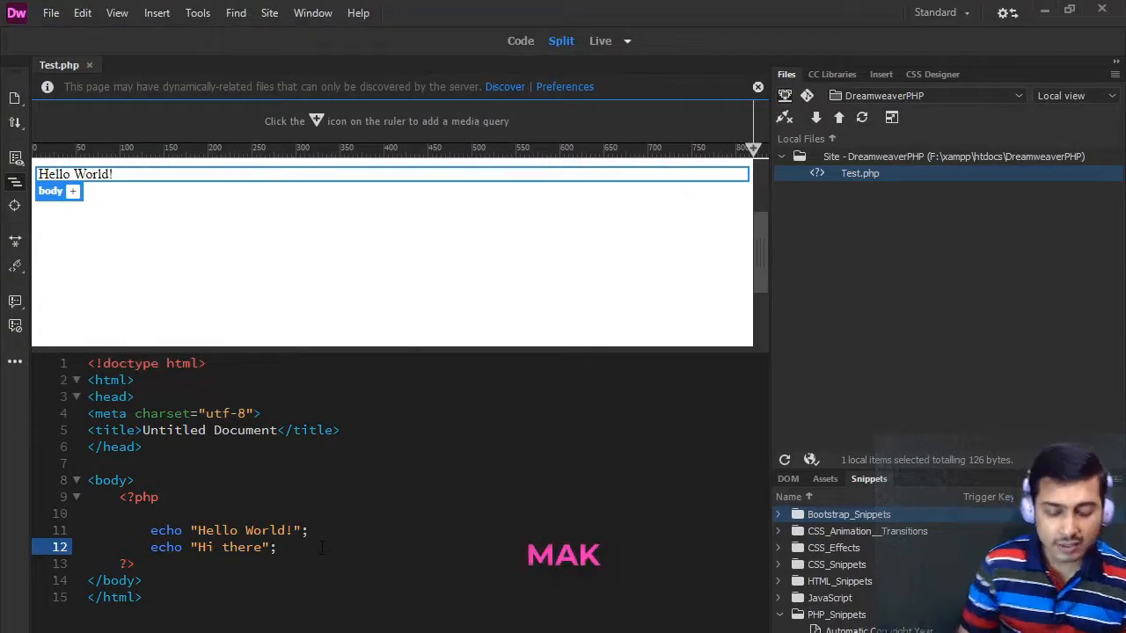
{"action": "key", "text": "BackSpace"}
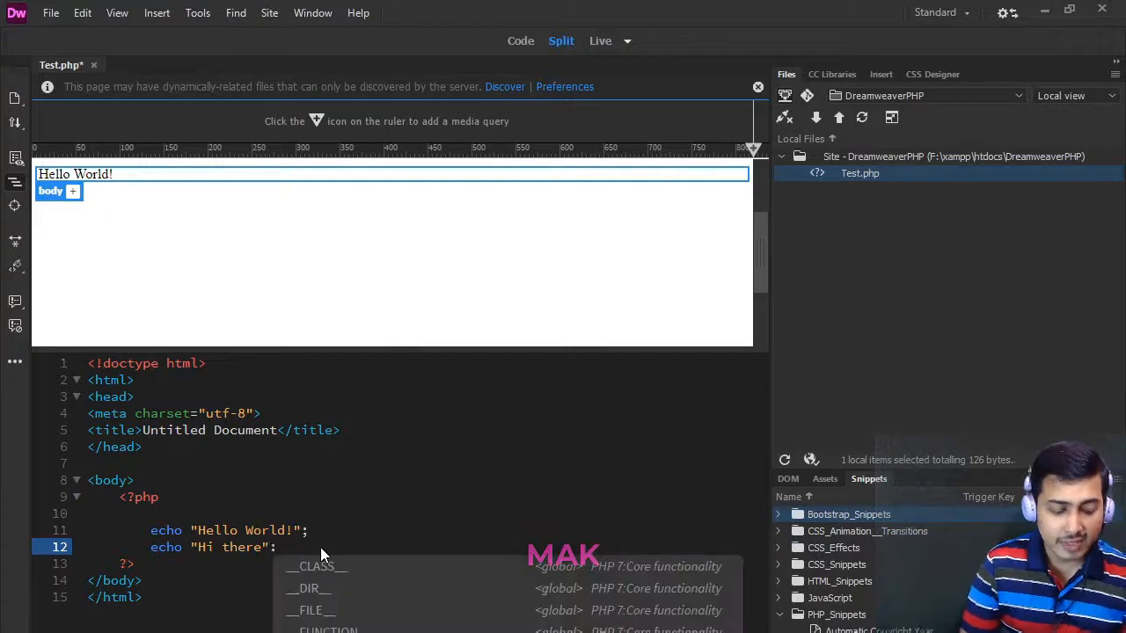
{"action": "key", "text": "ctrl+s"}
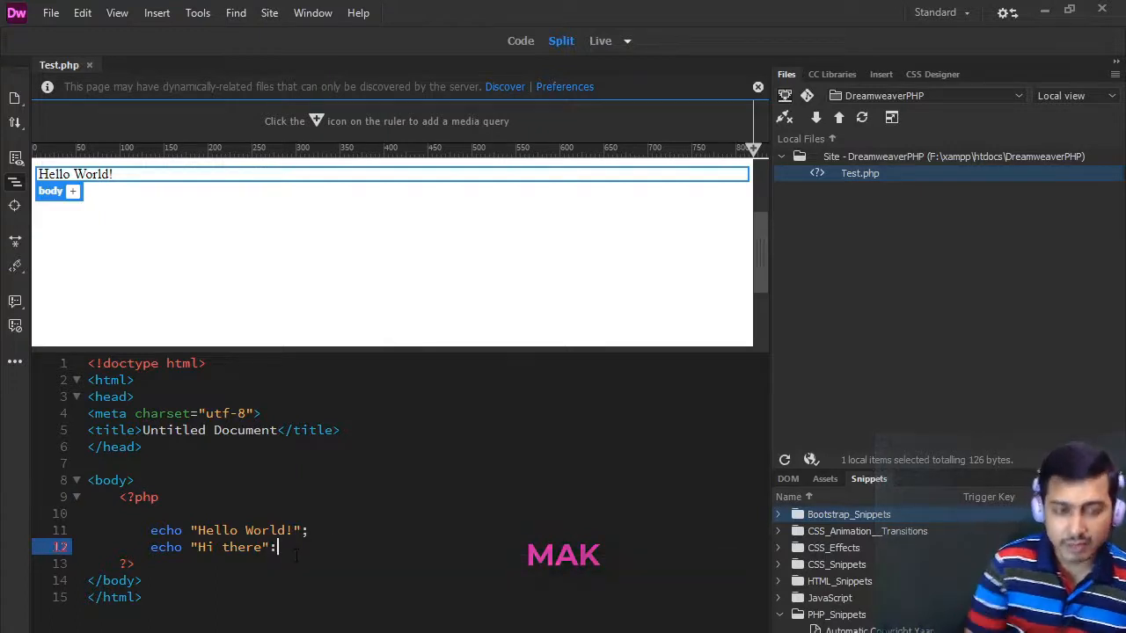
- Add echo 1000; below the "Hi there" line, end that line with a semicolon, and save Test.php
{"action": "key", "text": "Return"}
{"action": "type", "text": "echo"}
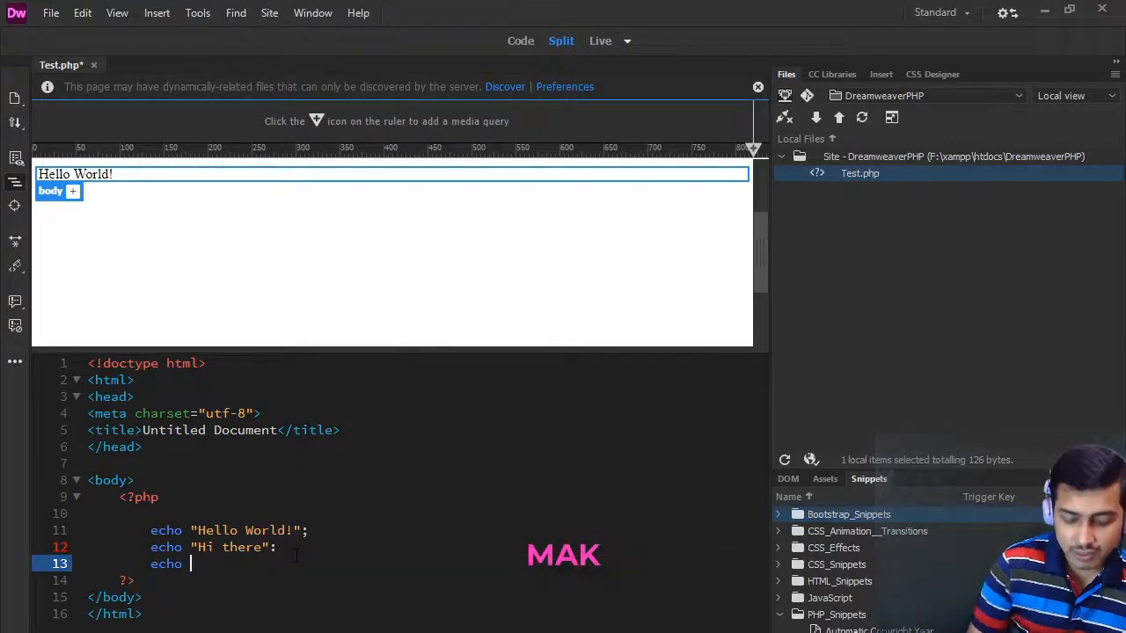
{"action": "type", "text": " 1000"}
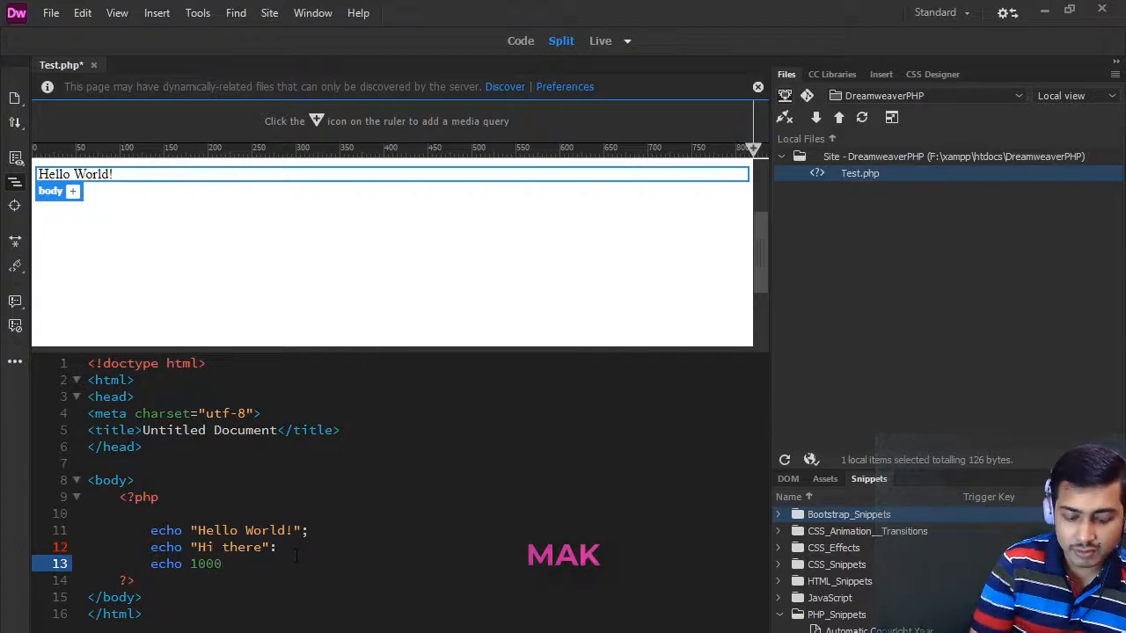
{"action": "type", "text": ";"}
{"action": "key", "text": "ctrl+s"}
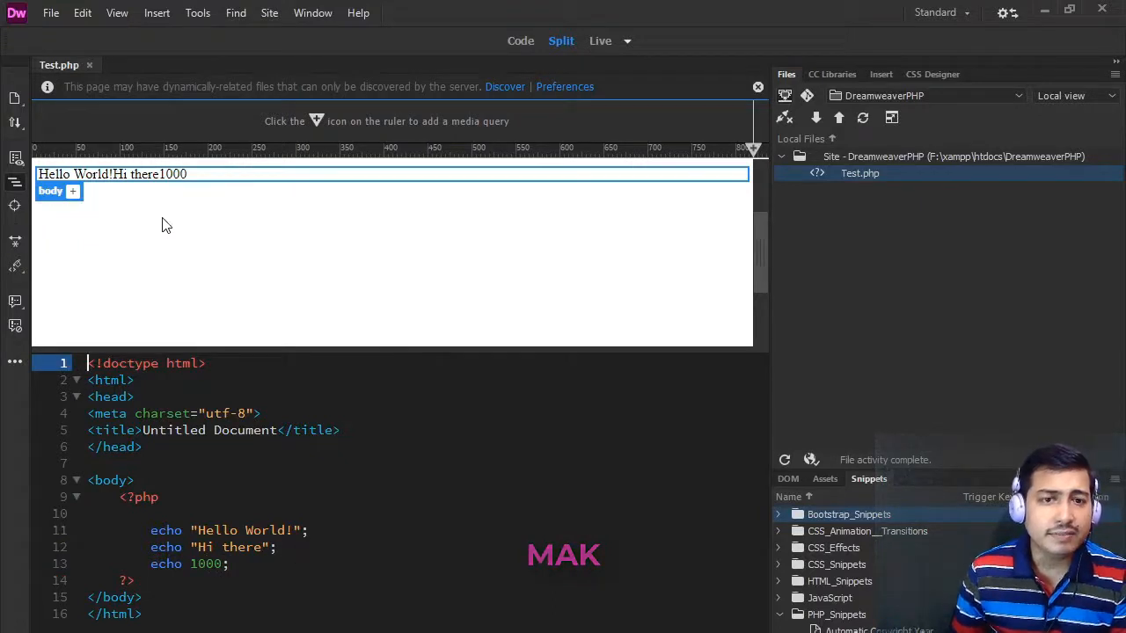
- Add a line break tag at the end of the "Hello World!" and "Hi there" echo strings and save Test.php
{"action": "left_click", "coordinate": [294, 530]}
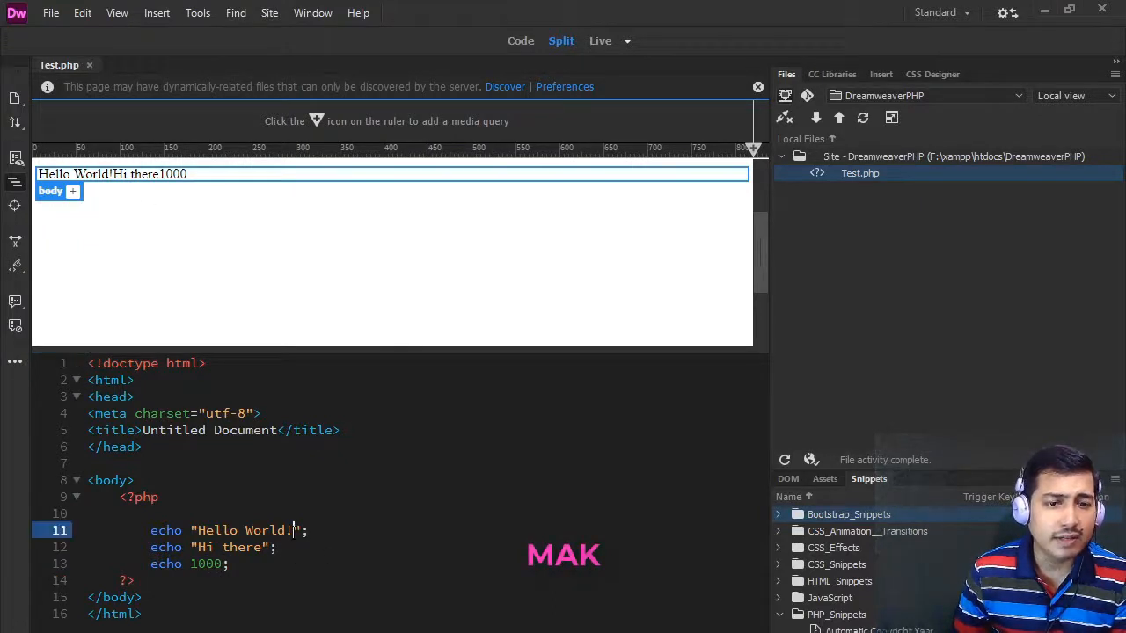
{"action": "type", "text": "<br/>"}
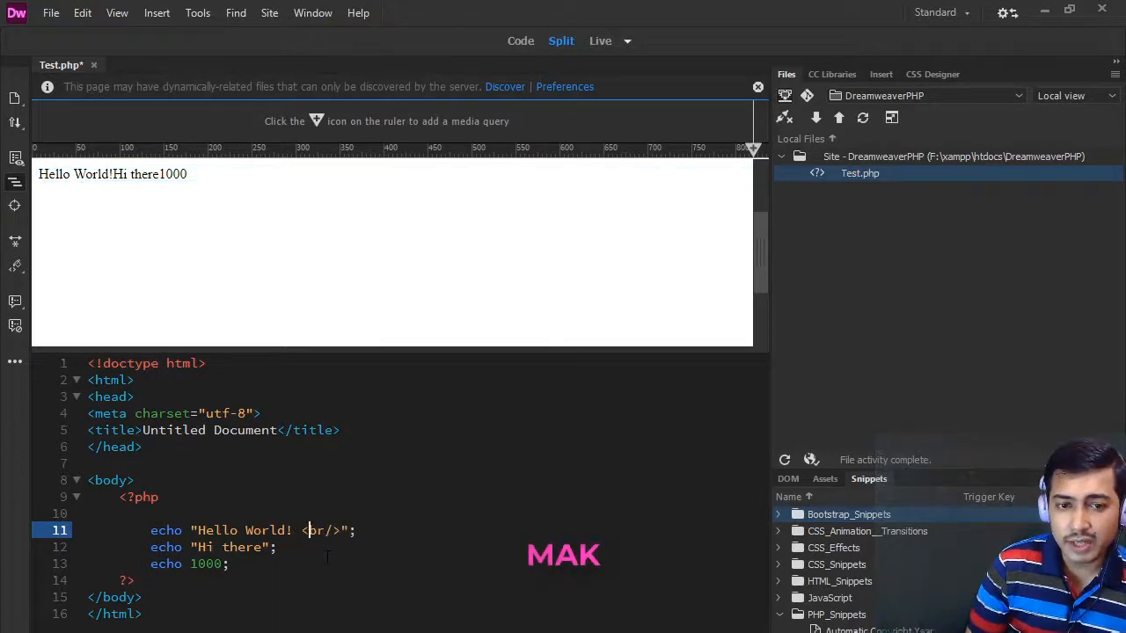
{"action": "left_click", "coordinate": [264, 547]}
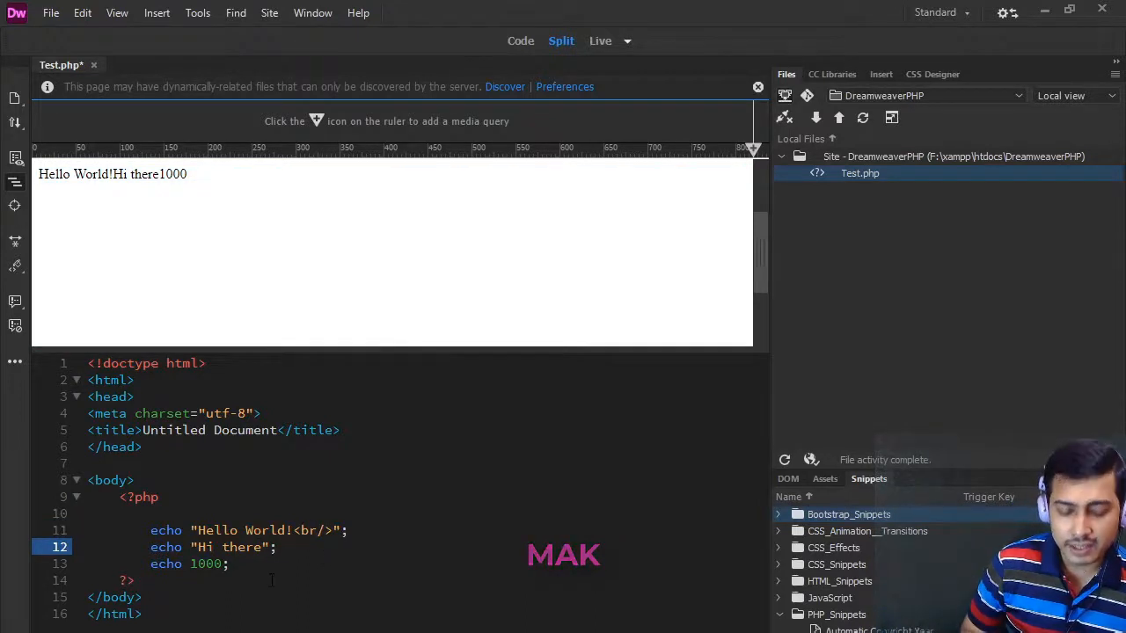
{"action": "type", "text": "<br /"}
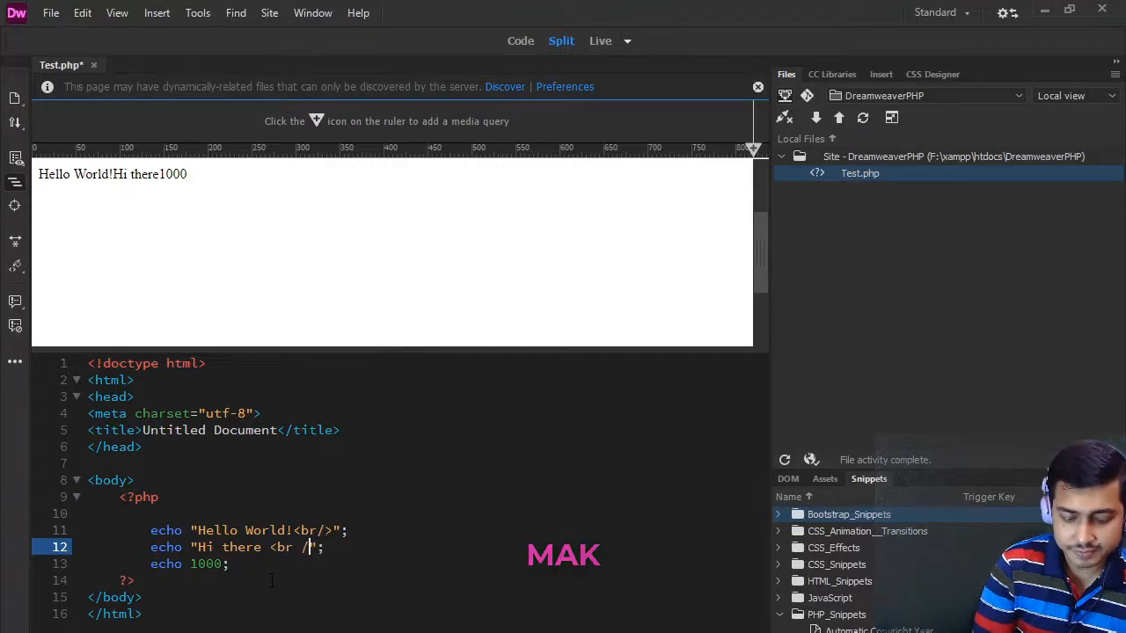
{"action": "type", "text": ">"}
{"action": "key", "text": "ctrl+s"}
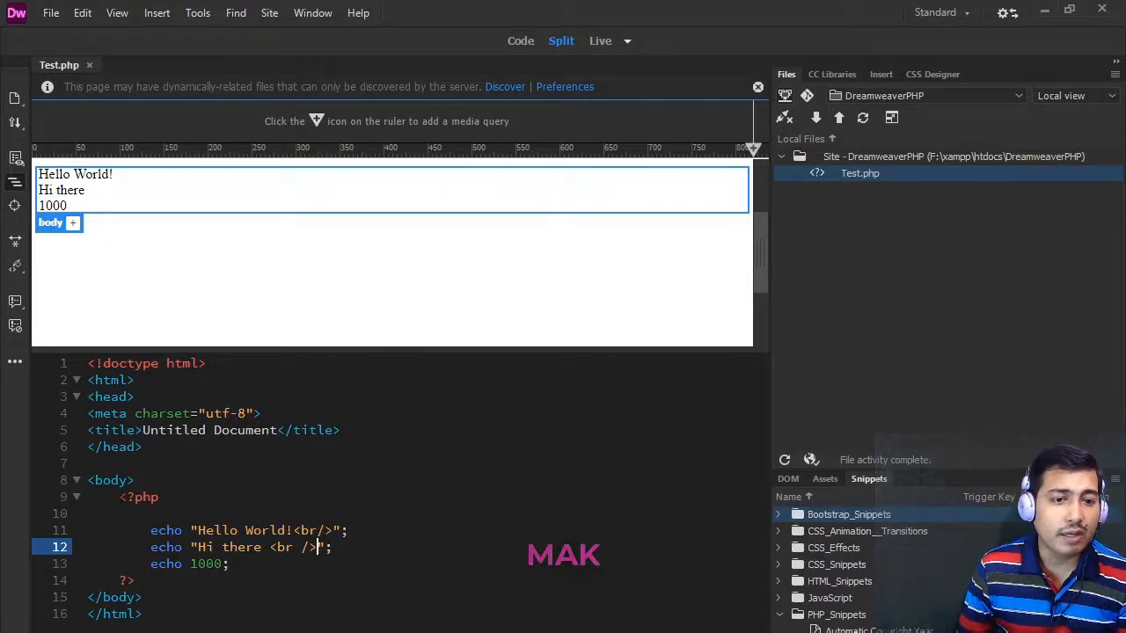
{"action": "left_click_drag", "start_coordinate": [120, 497], "coordinate": [133, 581]}
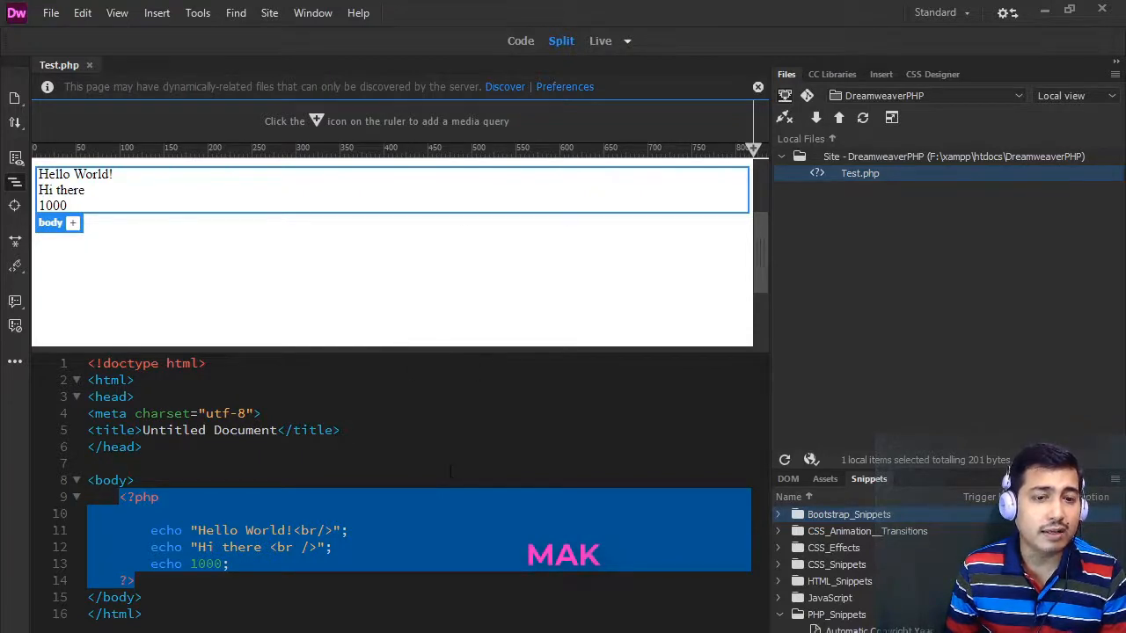
{"action": "left_click", "coordinate": [398, 527]}
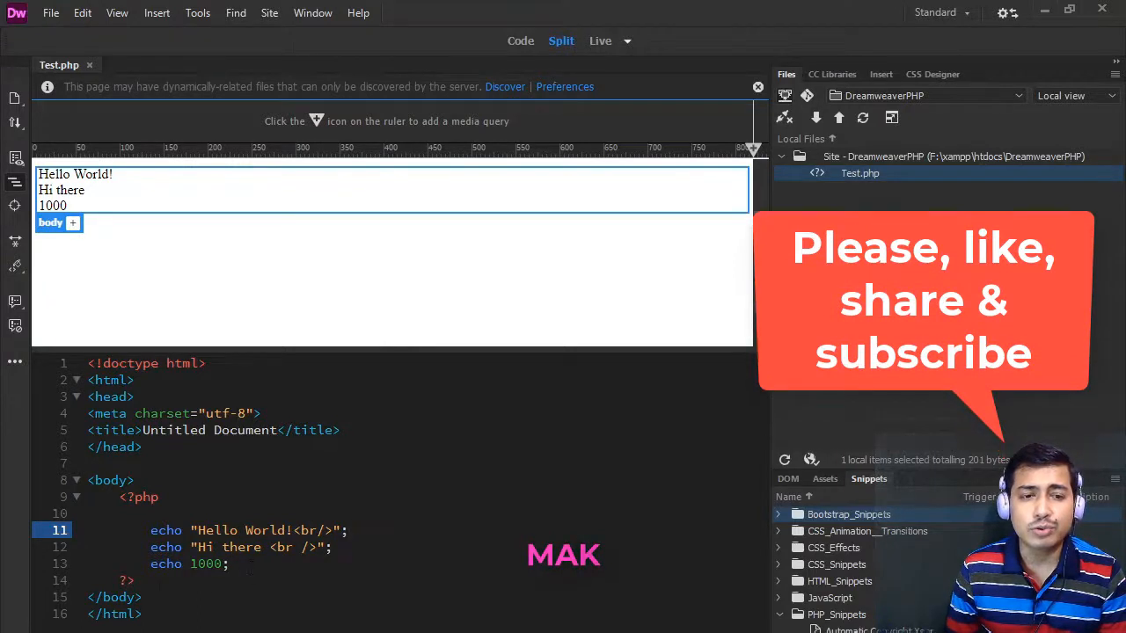
{"action": "left_click", "coordinate": [134, 579]}
{"action": "left_click_drag", "start_coordinate": [135, 580], "coordinate": [119, 497]}
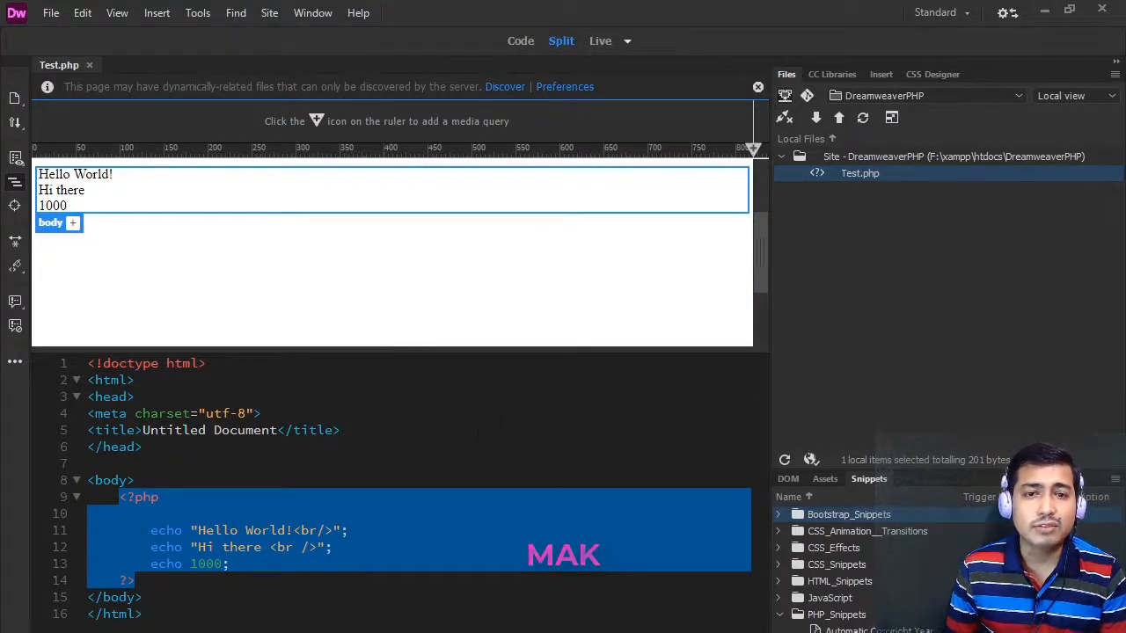
{"action": "left_click", "coordinate": [400, 531]}
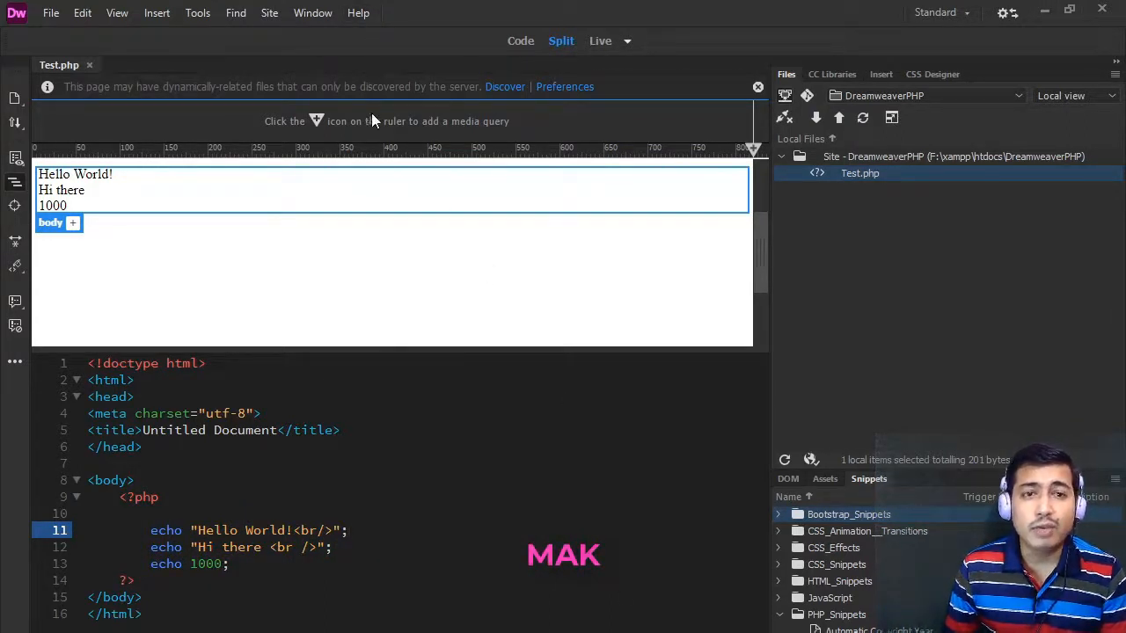
- Open the site manager and review the list of defined sites
{"action": "left_click", "coordinate": [269, 13]}
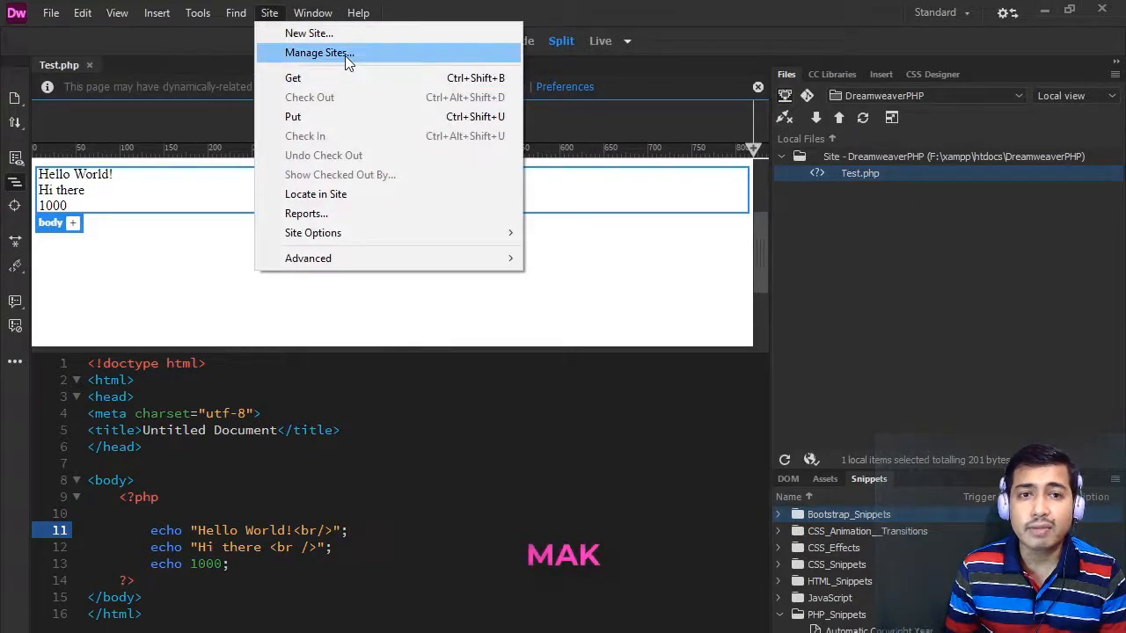
{"action": "left_click", "coordinate": [345, 54]}
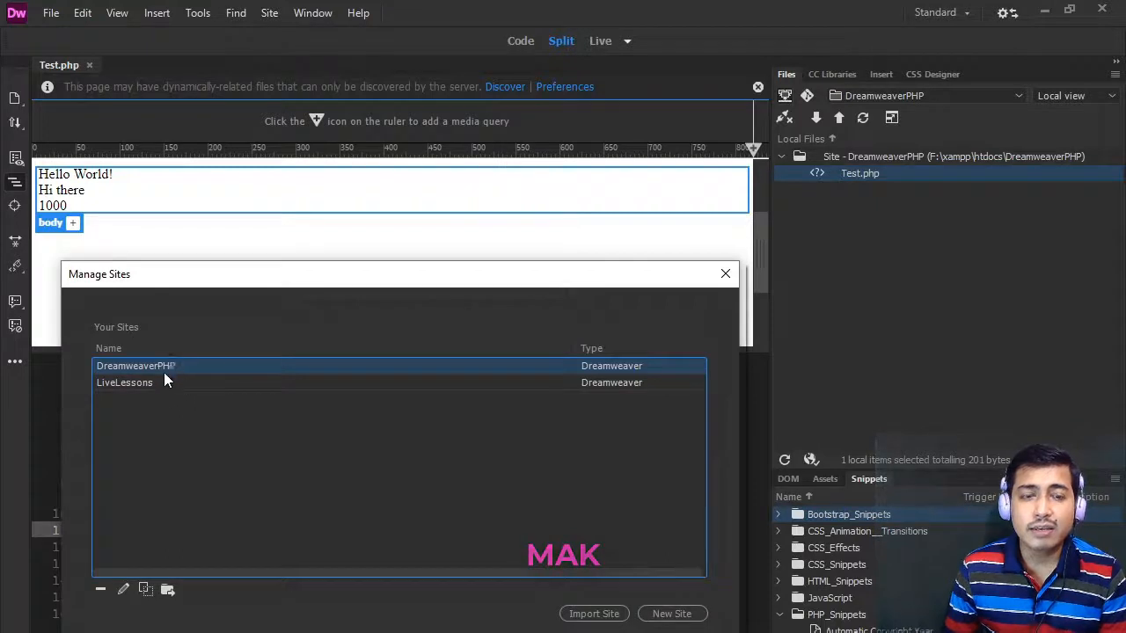
{"action": "left_click", "coordinate": [163, 383]}
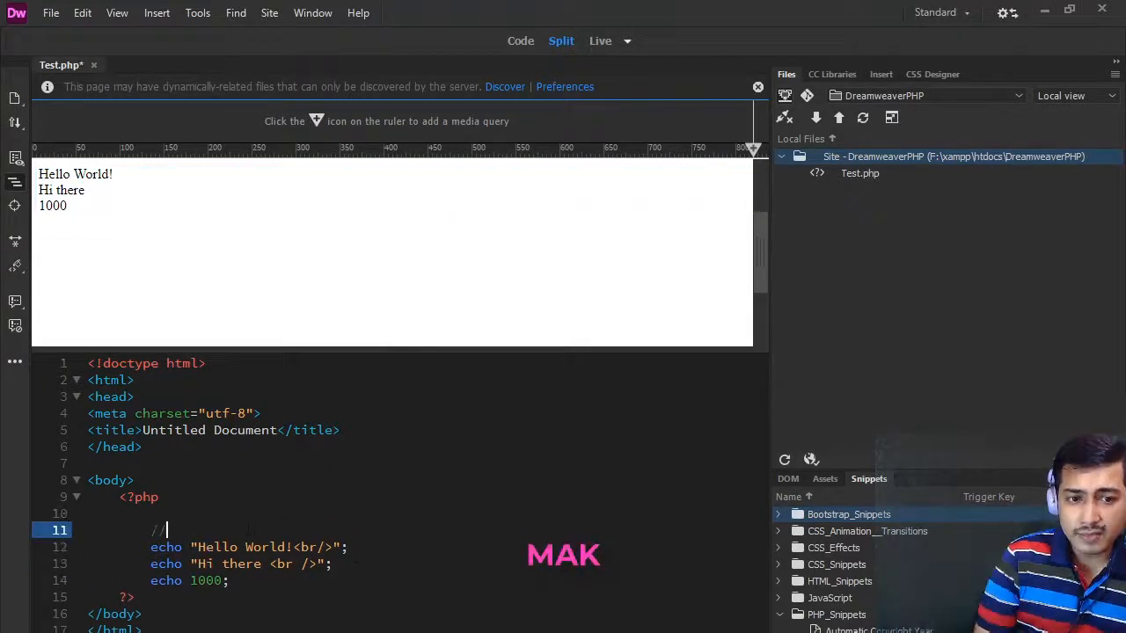
- Above the Hello World echo, add the comment // Single line comment and a /* */ block containing Multiline comment
{"action": "type", "text": "Single l"}
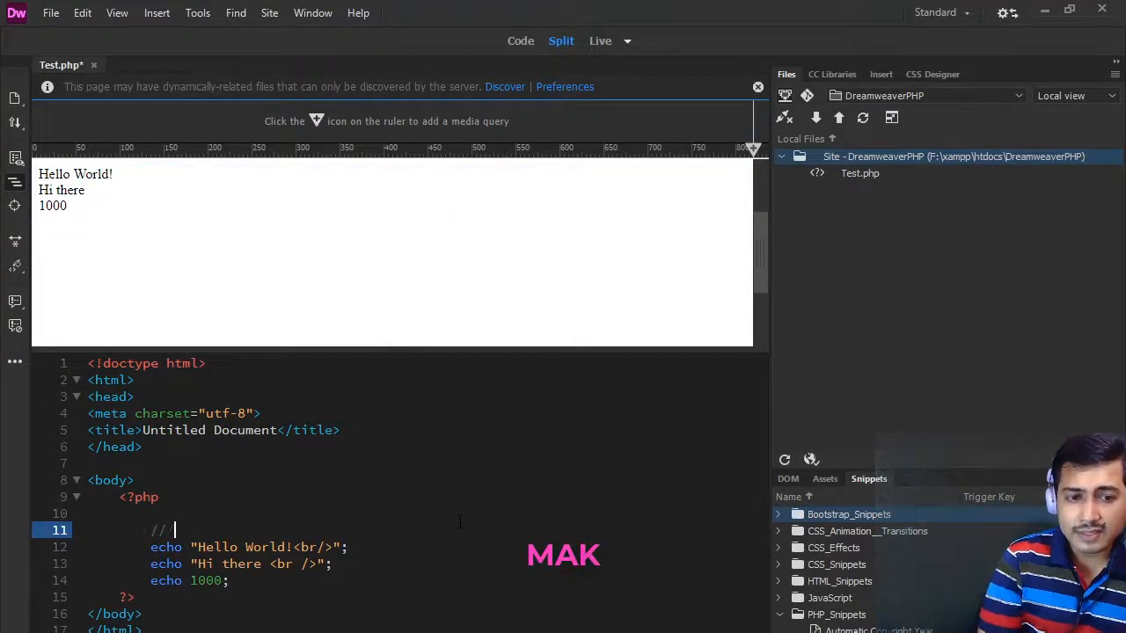
{"action": "type", "text": "ine comment"}
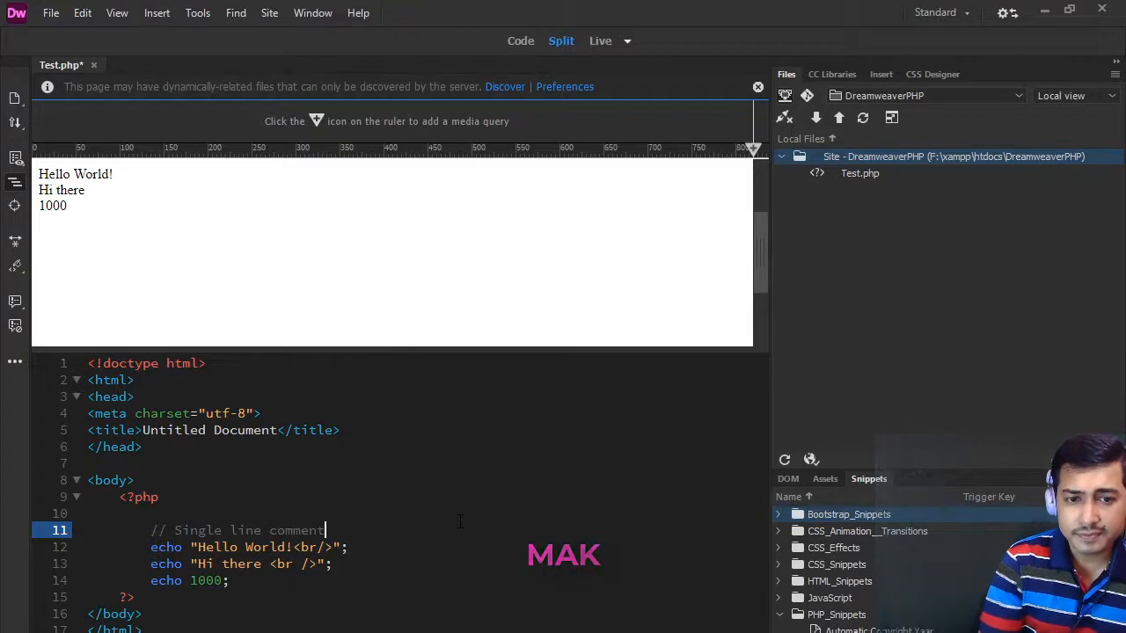
{"action": "key", "text": "Return"}
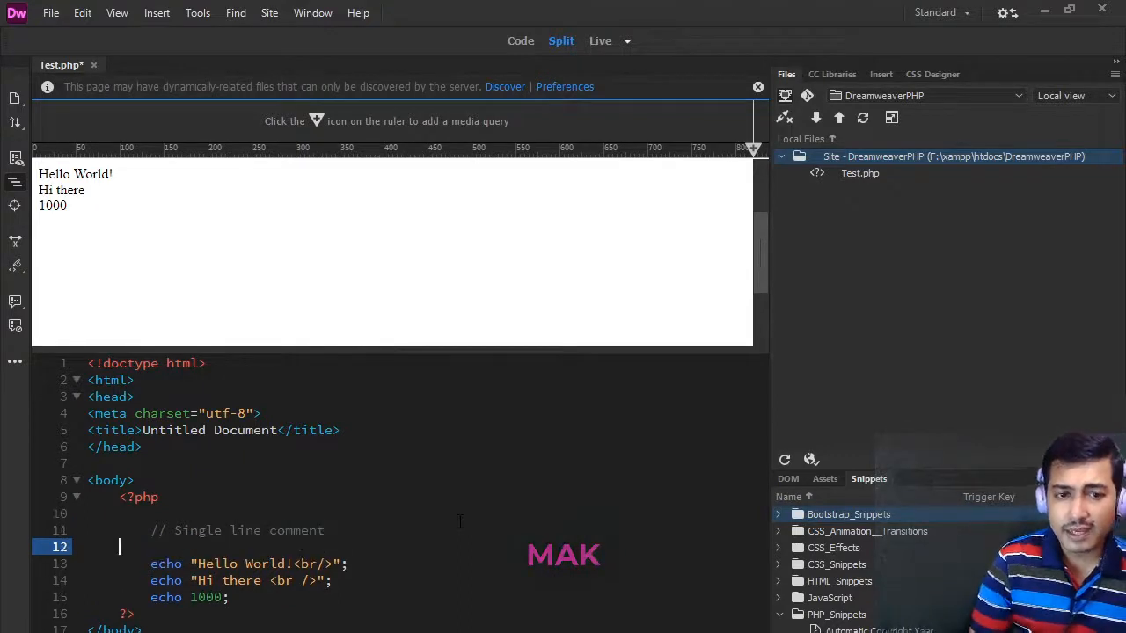
{"action": "key", "text": "Tab"}
{"action": "type", "text": "/"}
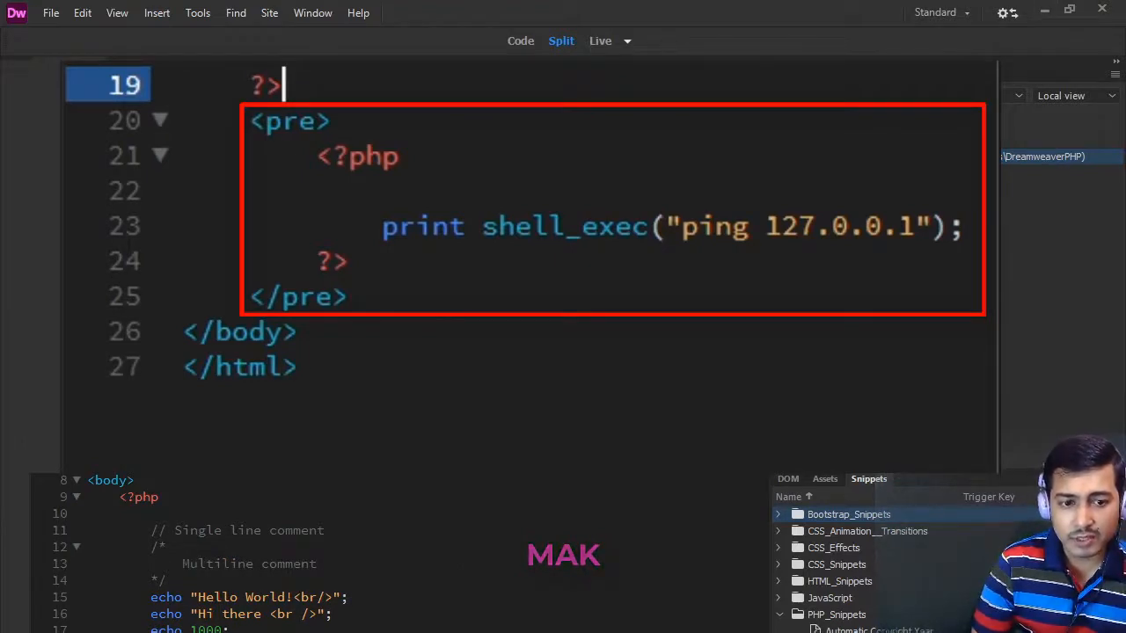
- Below the first PHP block, add a pre element with a PHP block containing print shell_exec("ping 127.0.0.1");
{"action": "type", "text": "<"}
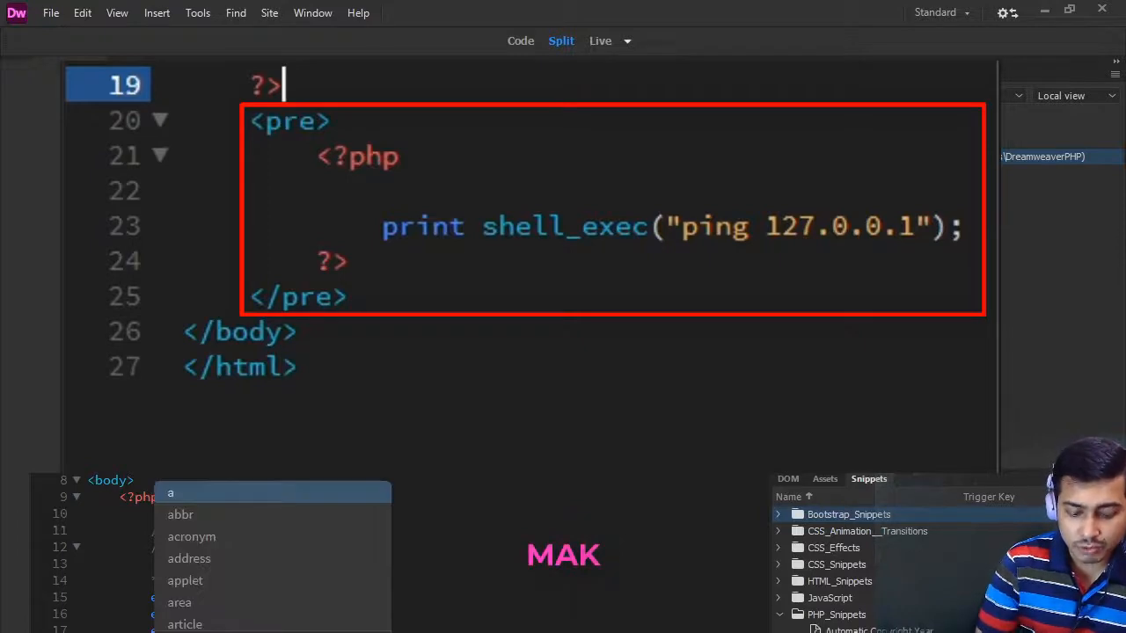
{"action": "key", "text": "Escape"}
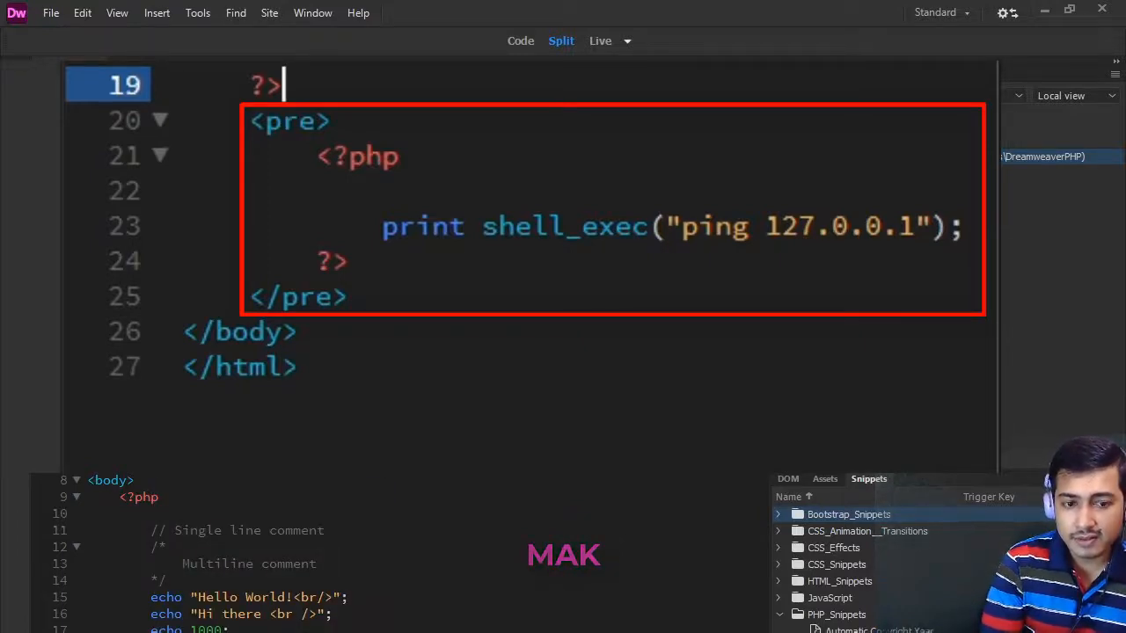
{"action": "type", "text": "pre"}
{"action": "key", "text": "BackSpace"}
{"action": "key", "text": "BackSpace"}
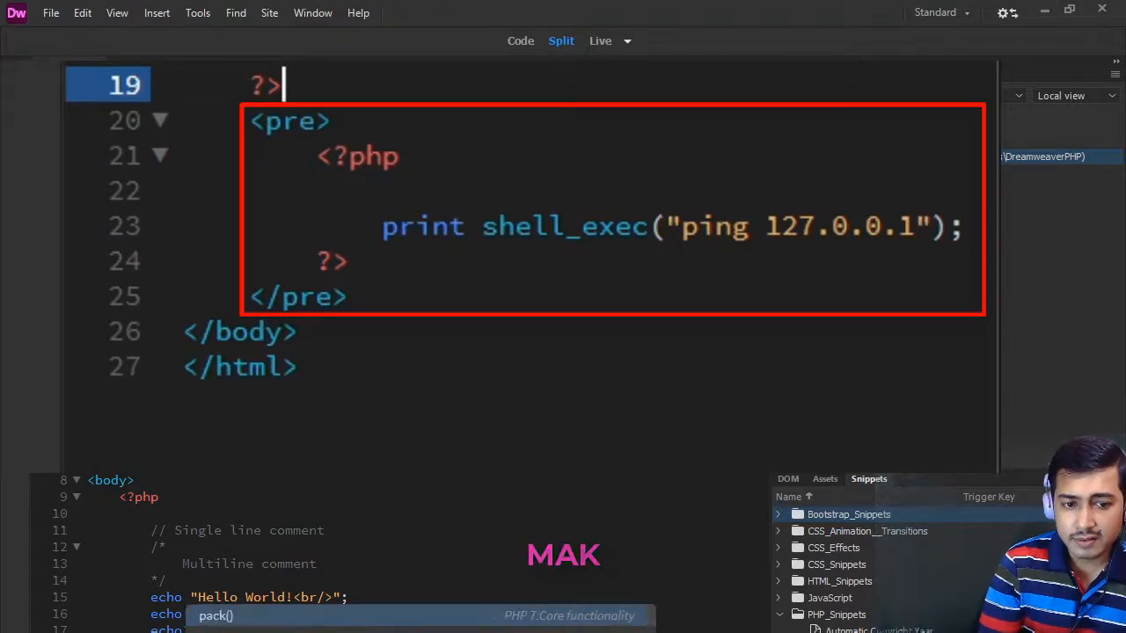
{"action": "type", "text": "rint"}
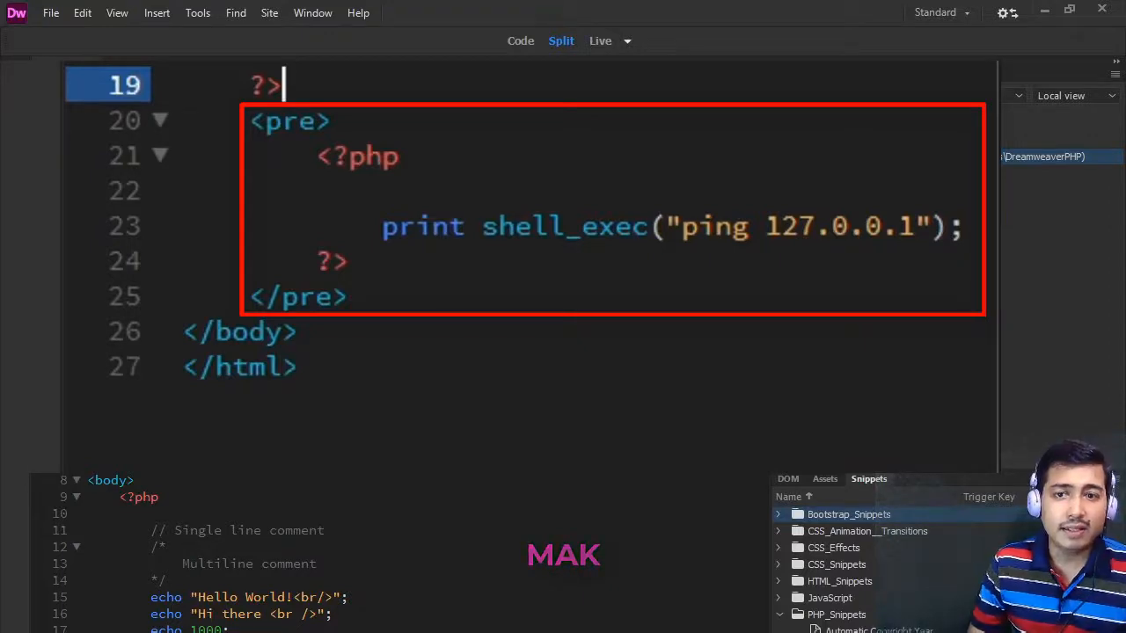
- Examine the ping output and the code of Test.php in Split, Live and Code views, ending in Split view
{"action": "scroll", "coordinate": [394, 553], "scroll_direction": "up", "scroll_amount": 1}
{"action": "scroll", "coordinate": [394, 553], "scroll_direction": "down", "scroll_amount": 1}
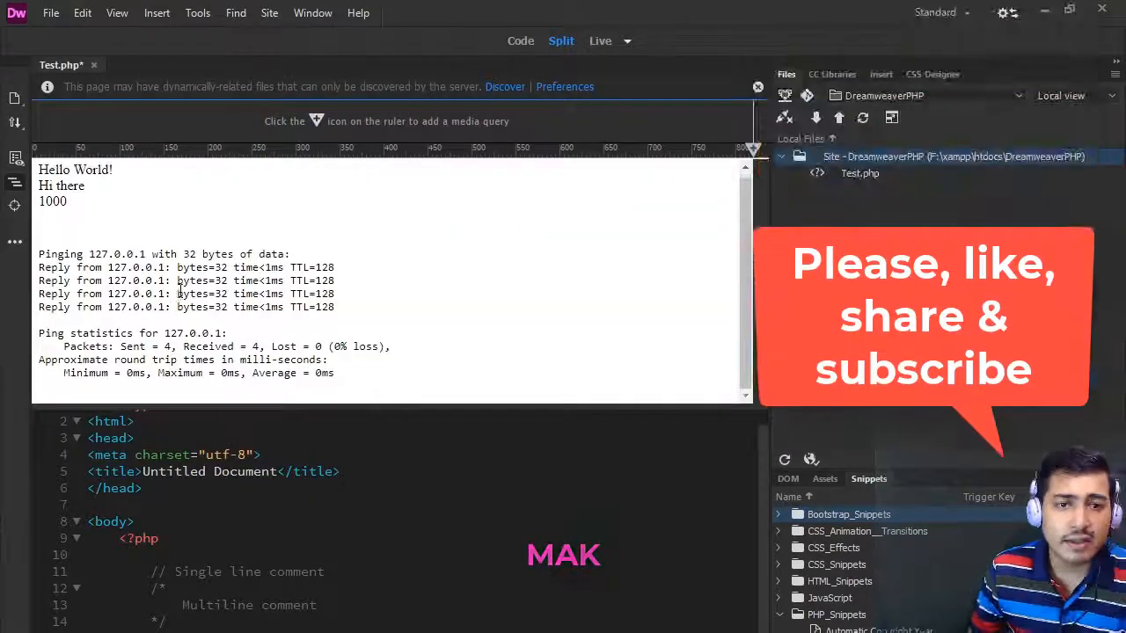
{"action": "left_click", "coordinate": [141, 279]}
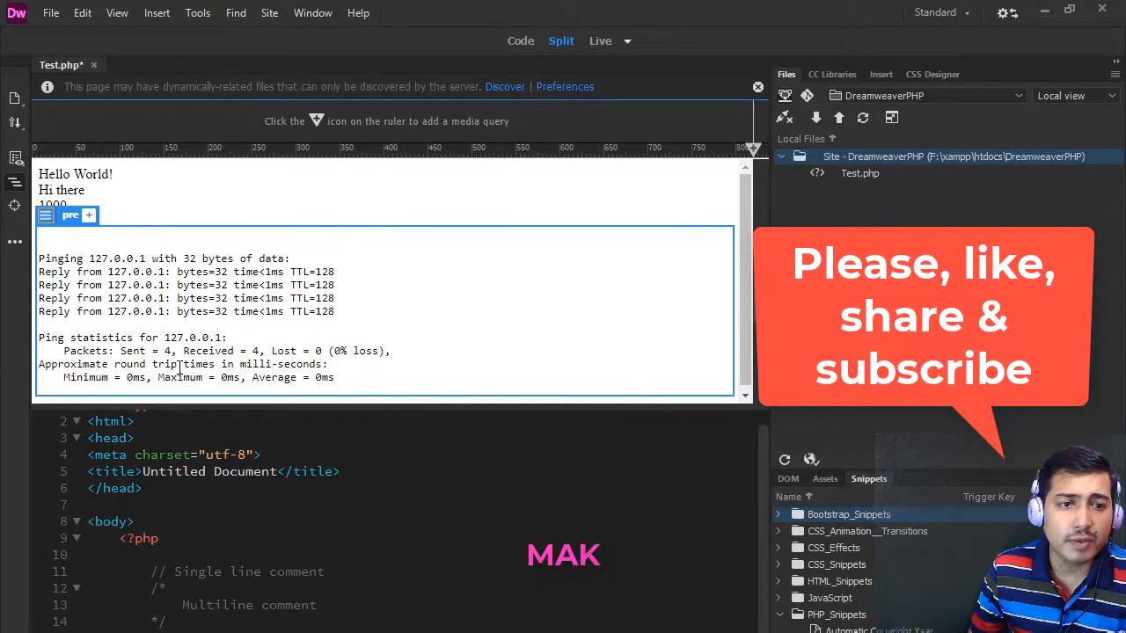
{"action": "left_click", "coordinate": [379, 538]}
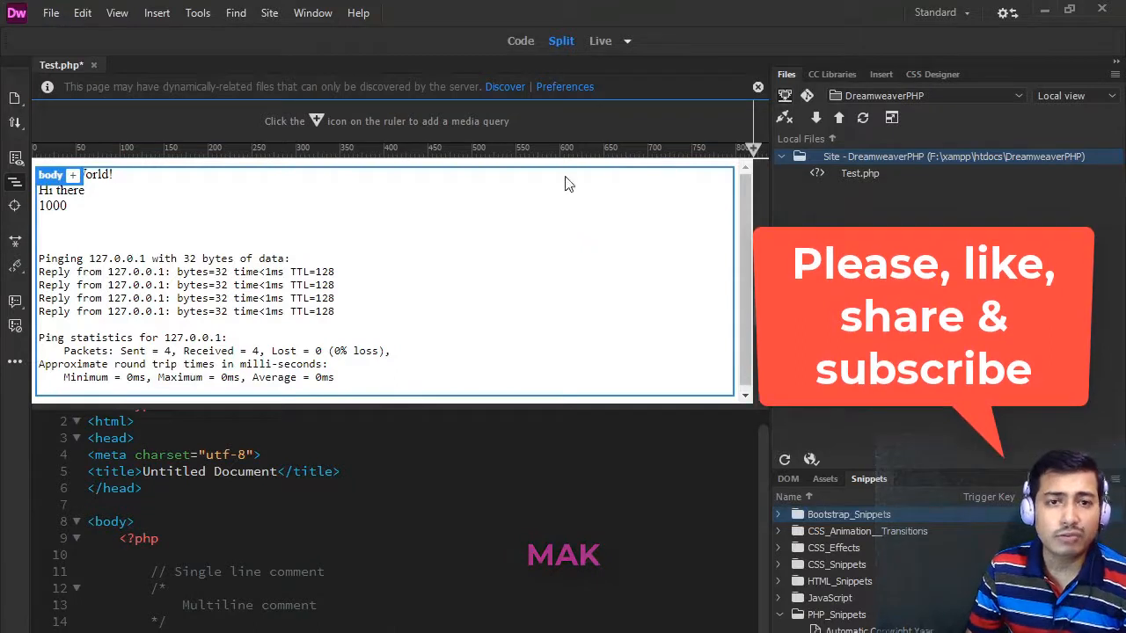
{"action": "left_click", "coordinate": [597, 39]}
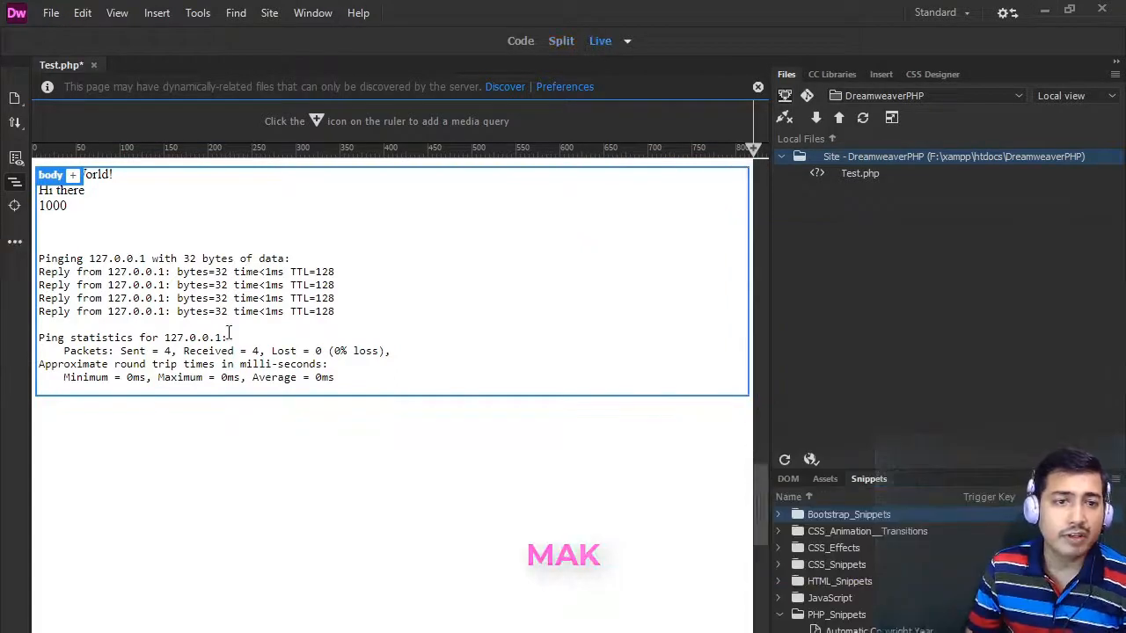
{"action": "left_click", "coordinate": [521, 40]}
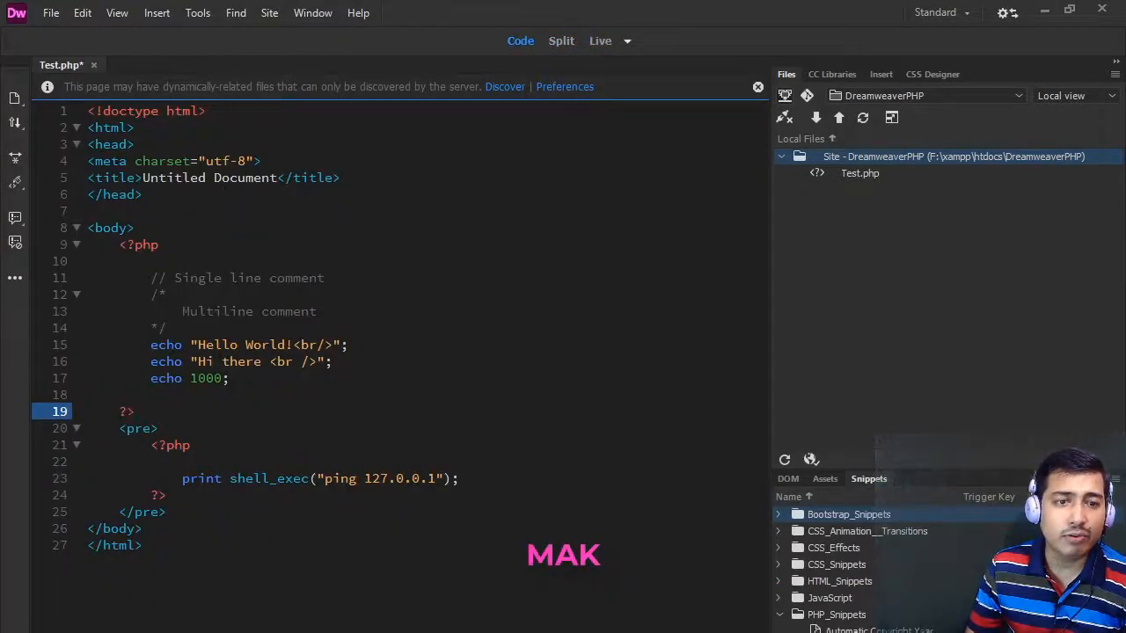
{"action": "left_click", "coordinate": [561, 41]}
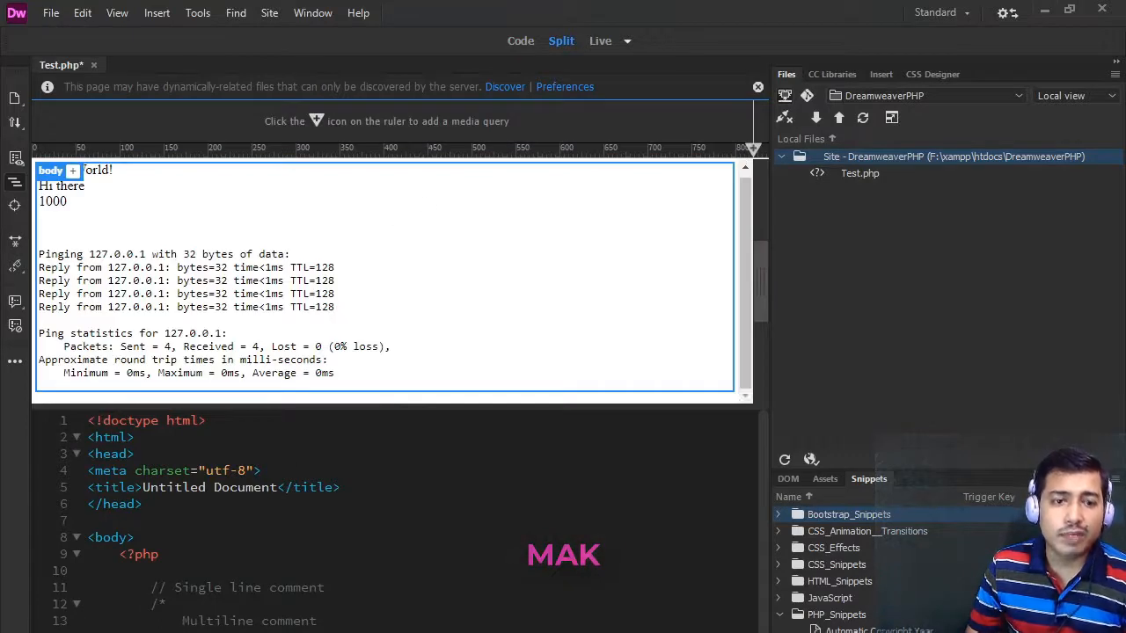